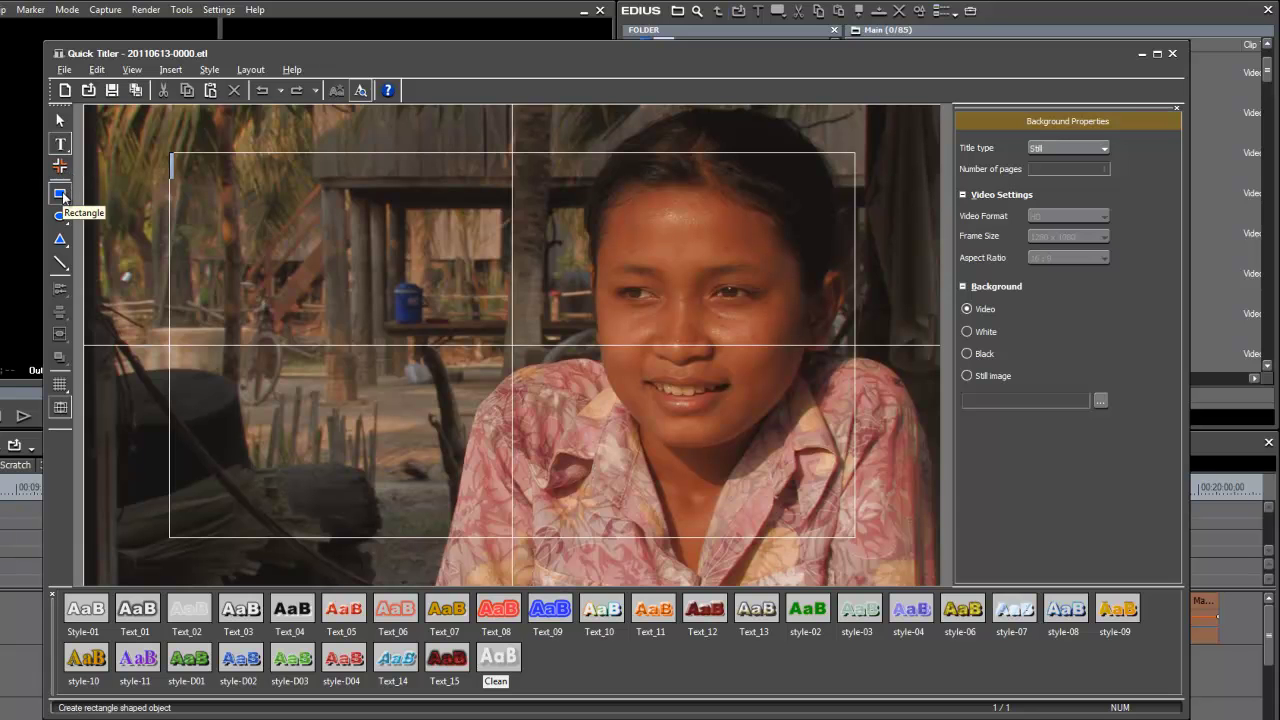
# Select the Rectangle tool and choose the blue-gradient Rectangle_05 style
pyautogui.click(61, 195)
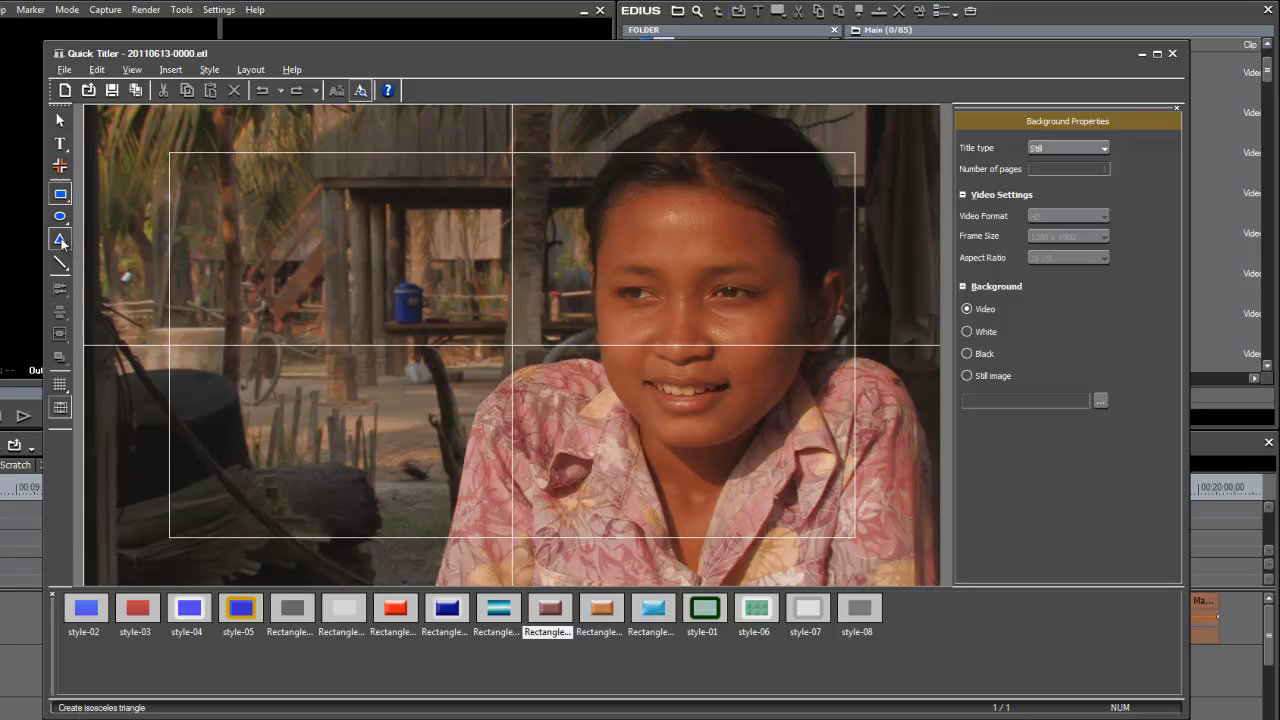
pyautogui.click(61, 241)
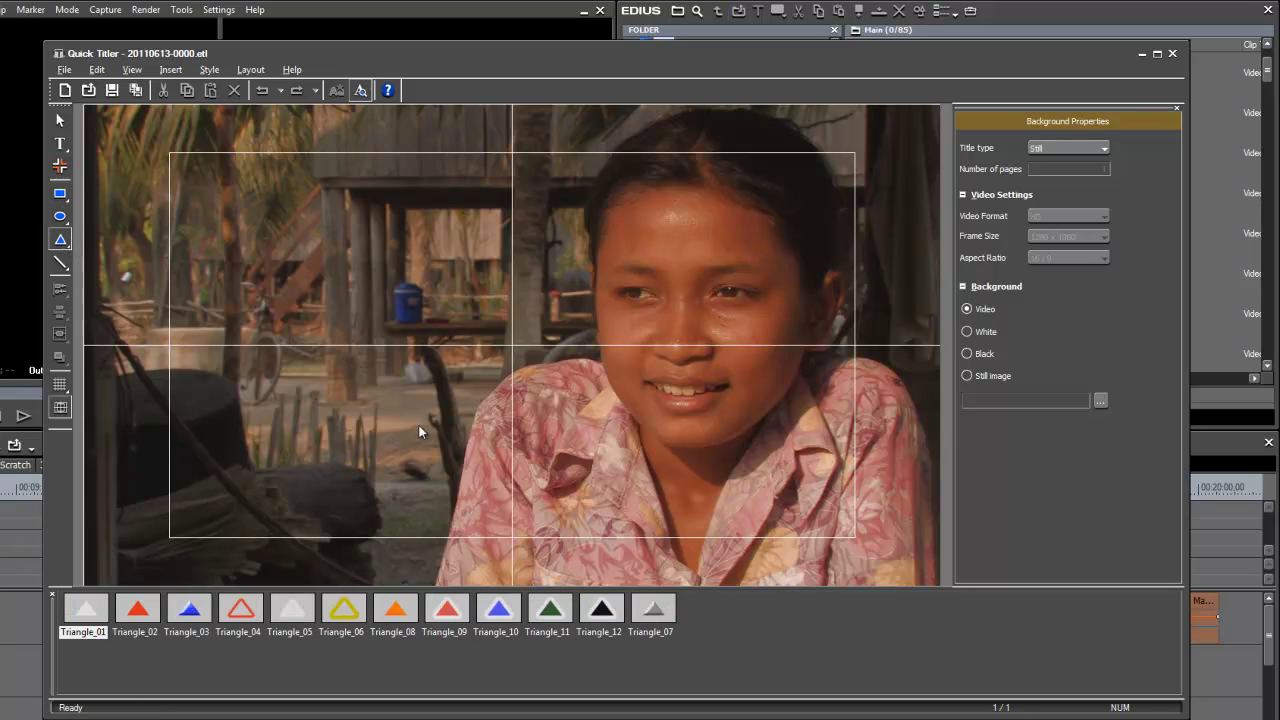
pyautogui.click(61, 195)
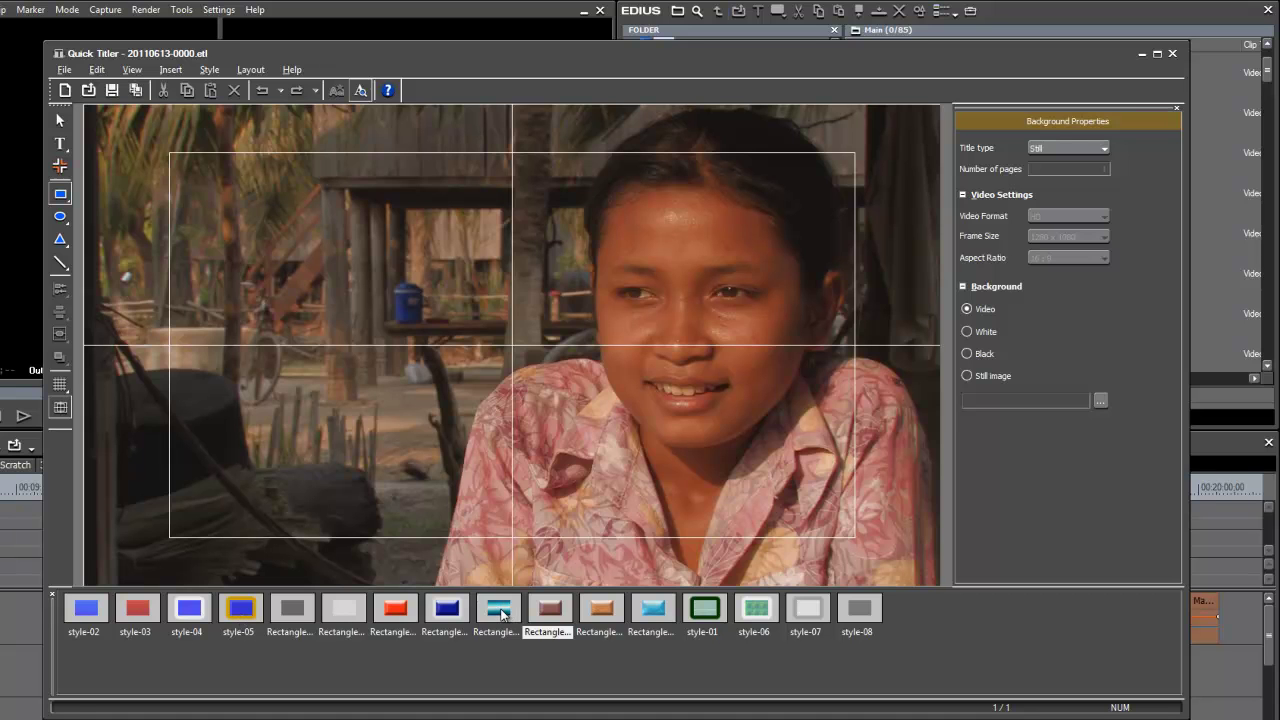
pyautogui.click(499, 612)
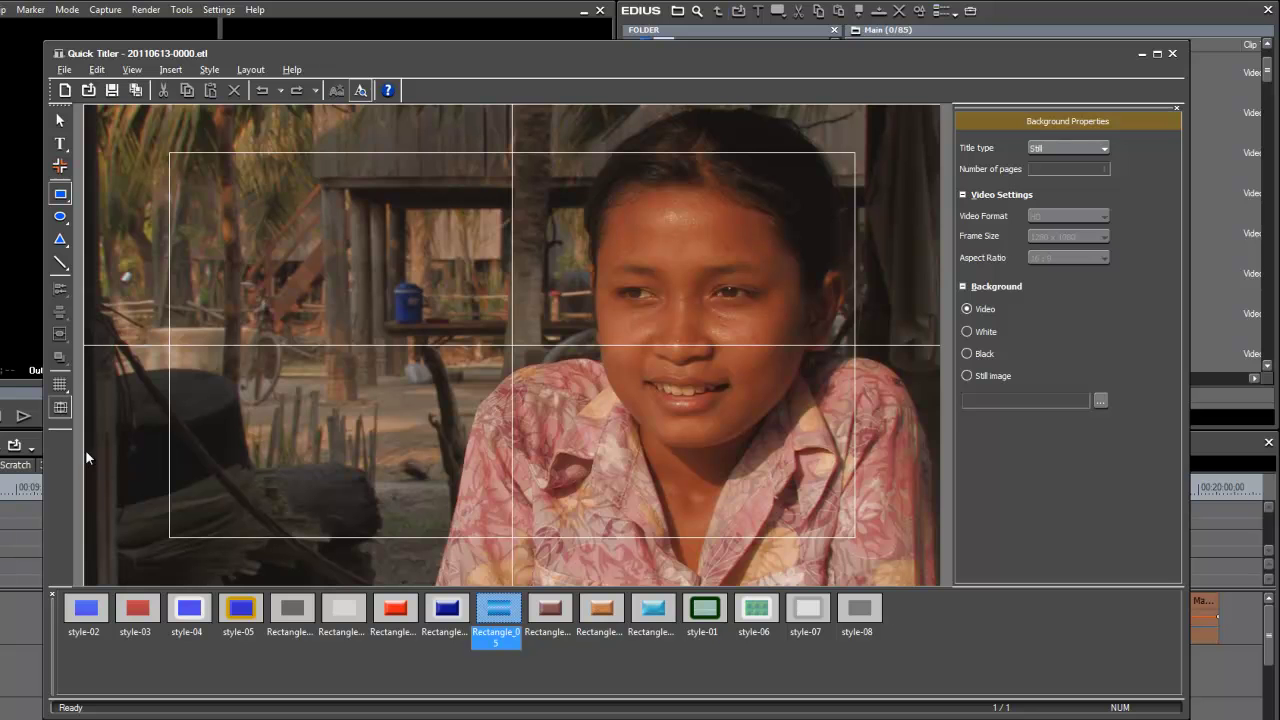
# Draw a wide bar across the bottom of the frame, slim it, and fill it with the Lowerthirdbar.jpg texture
pyautogui.moveTo(85, 452); pyautogui.dragTo(789, 536)
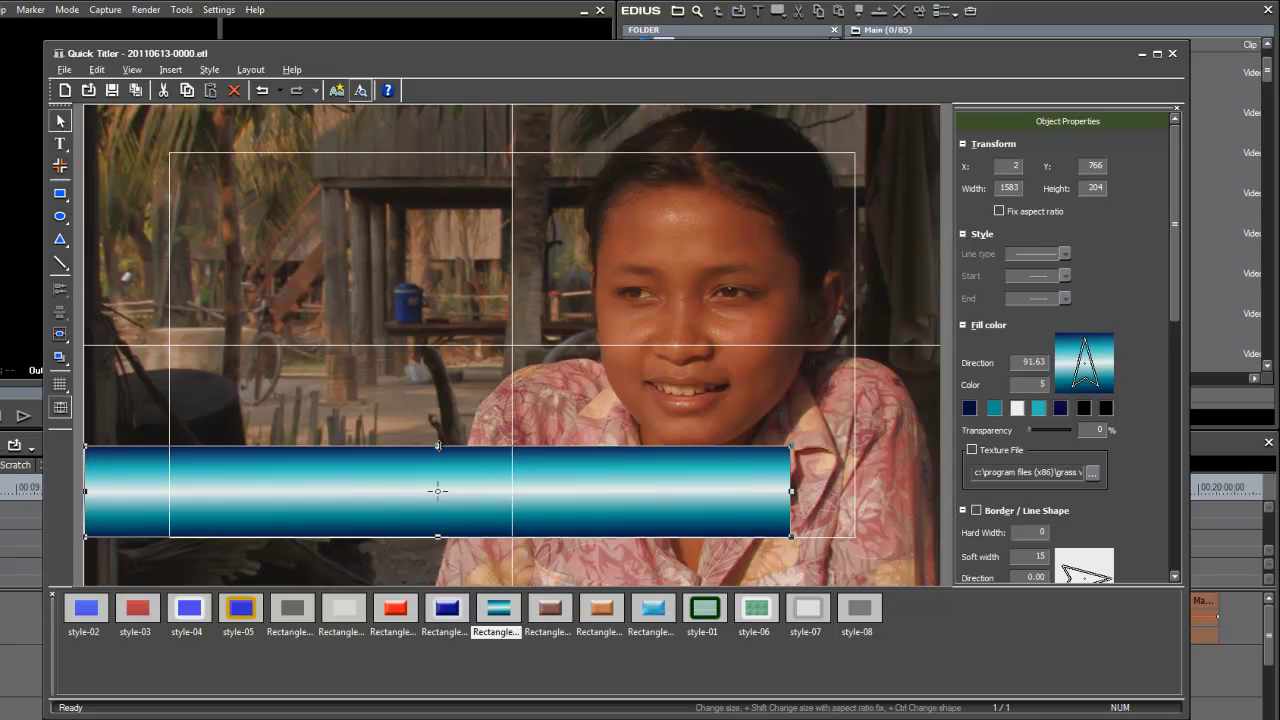
pyautogui.moveTo(438, 446); pyautogui.dragTo(438, 453)
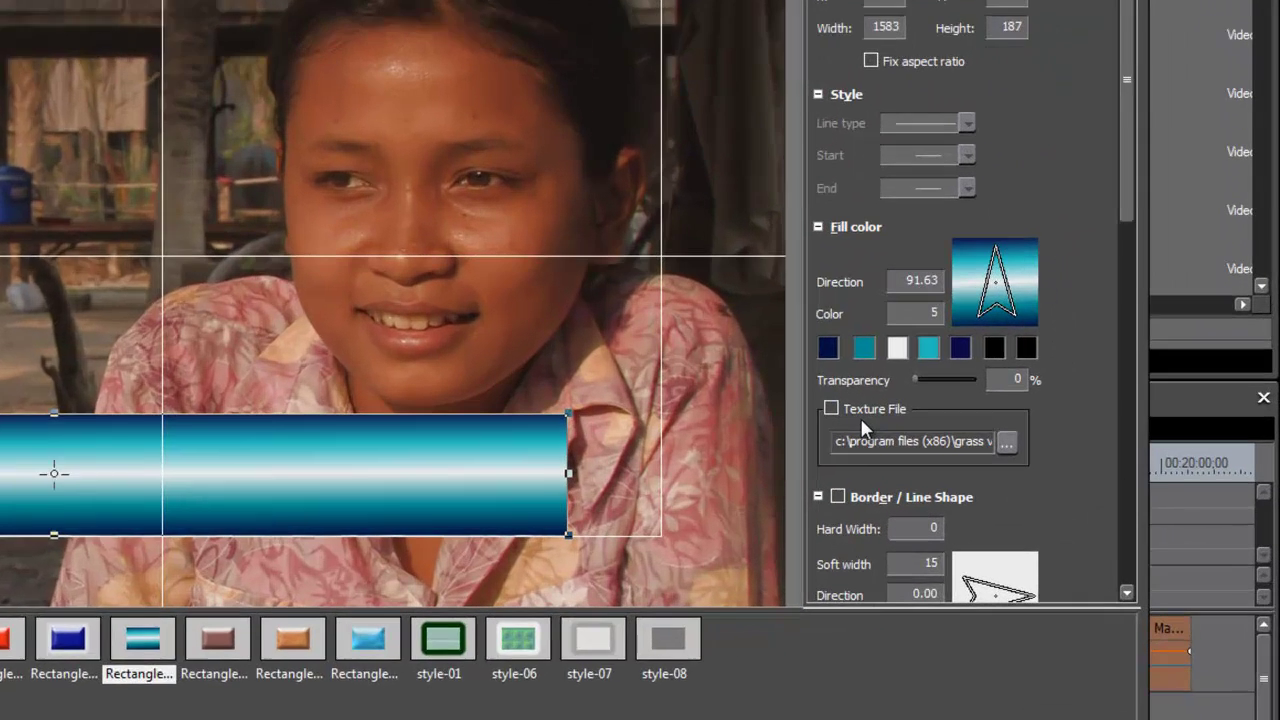
pyautogui.click(972, 449)
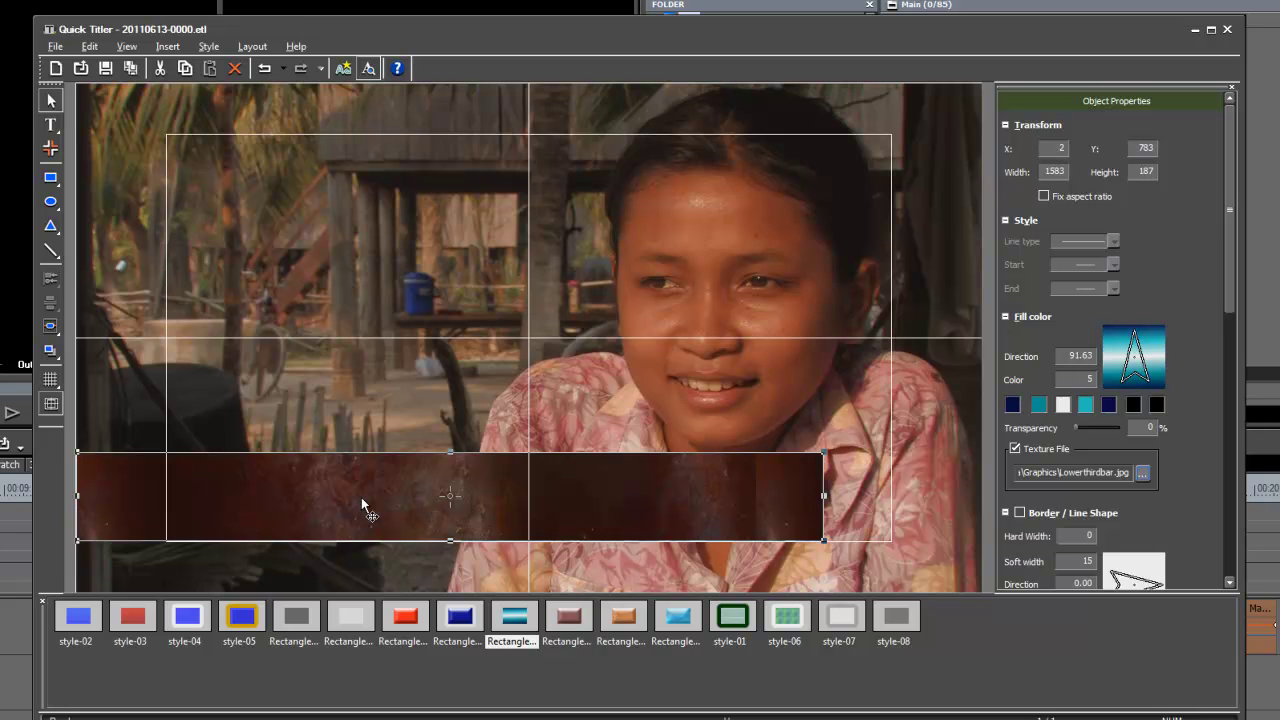
# Untick Texture File so the bar shows its five-colour blue gradient again
pyautogui.click(1015, 449)
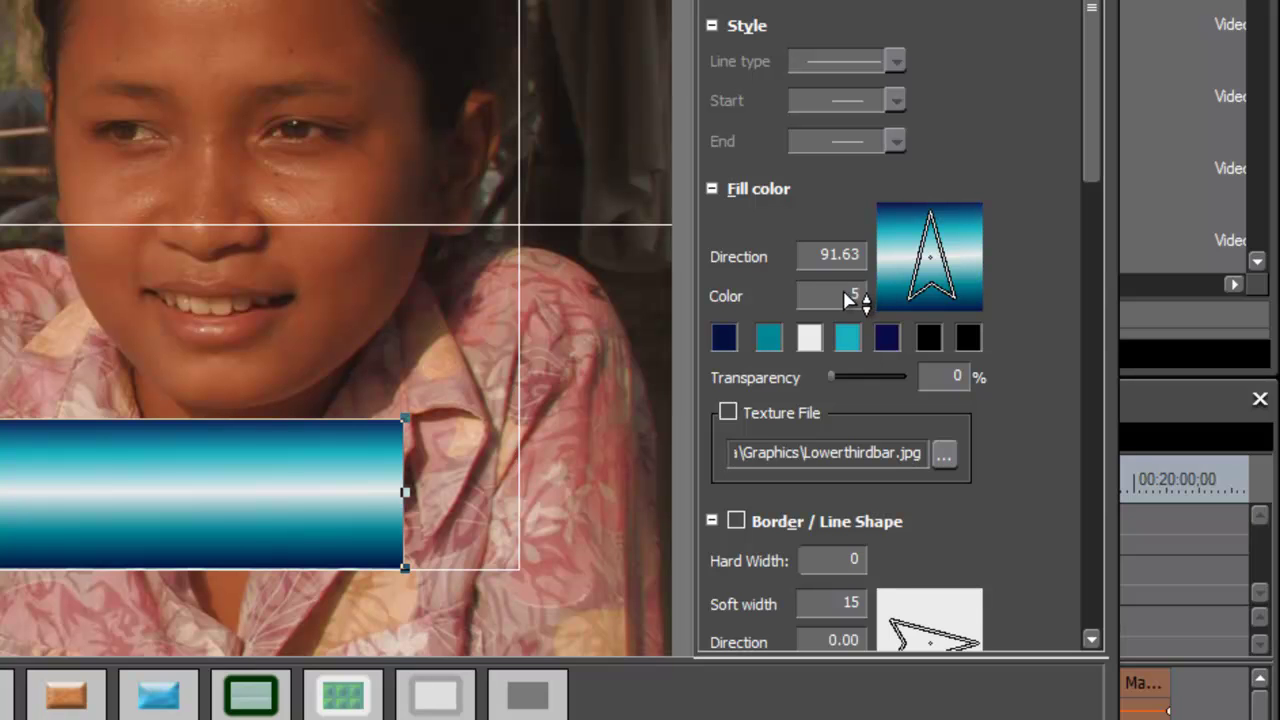
# Change the gradient's white colour to the dark red preset swatch
pyautogui.doubleClick(807, 340)
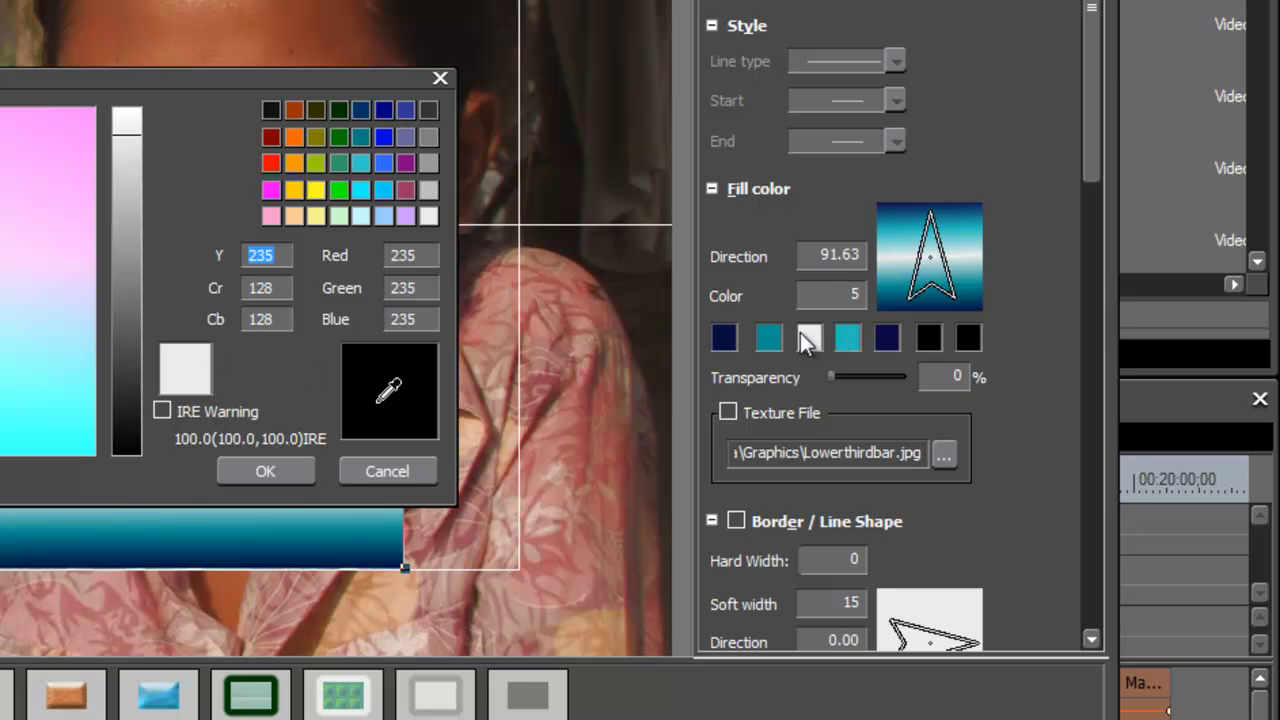
pyautogui.click(267, 137)
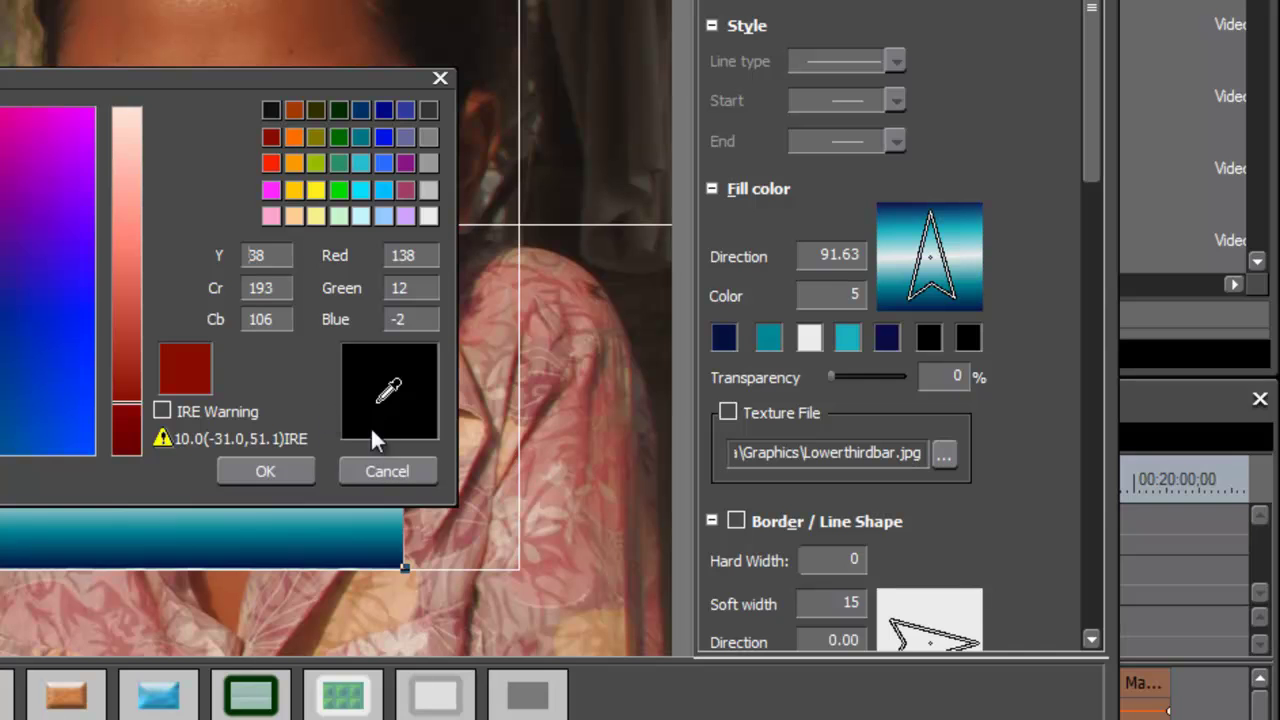
pyautogui.click(266, 470)
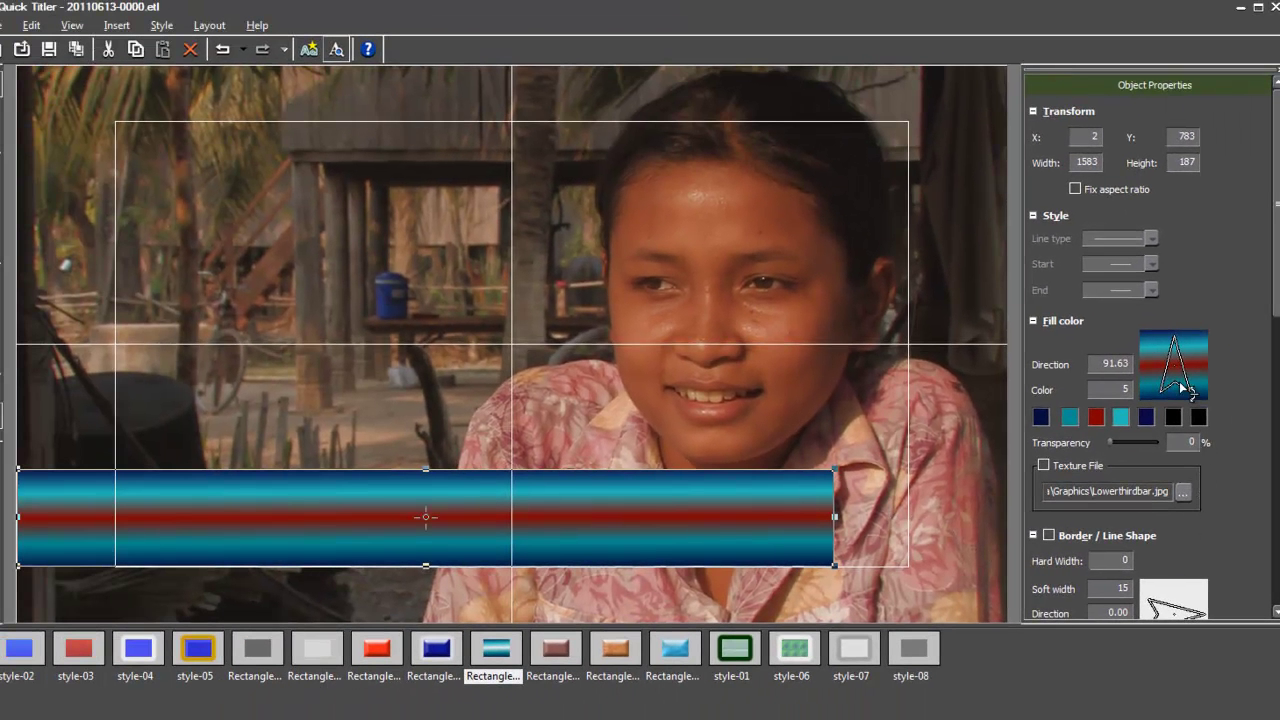
# Turn the gradient direction to about 267 degrees and reduce it to 3 colours
pyautogui.moveTo(1178, 348)
pyautogui.mouseDown()
pyautogui.moveTo(1205, 395)
pyautogui.moveTo(1174, 406)
pyautogui.moveTo(1152, 378)
pyautogui.moveTo(1180, 358)
pyautogui.moveTo(1152, 370)
pyautogui.moveTo(1185, 360)
pyautogui.mouseUp()
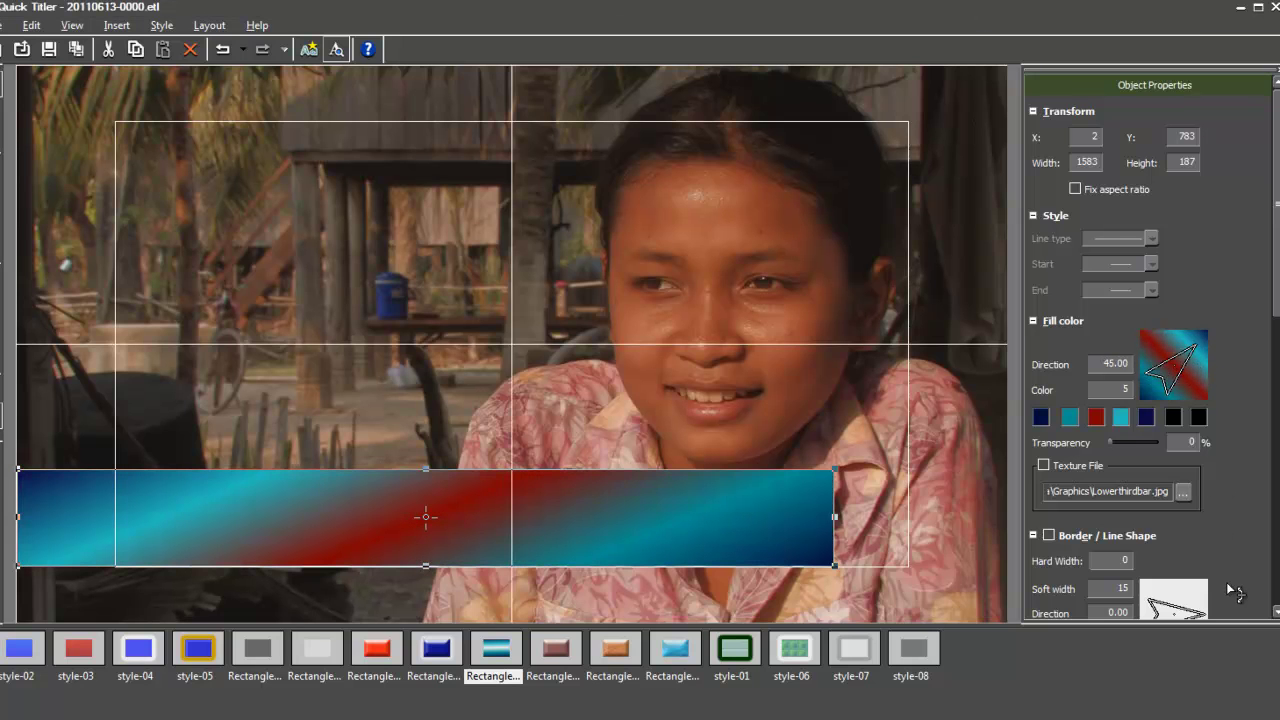
pyautogui.moveTo(1172, 352); pyautogui.dragTo(1177, 406)
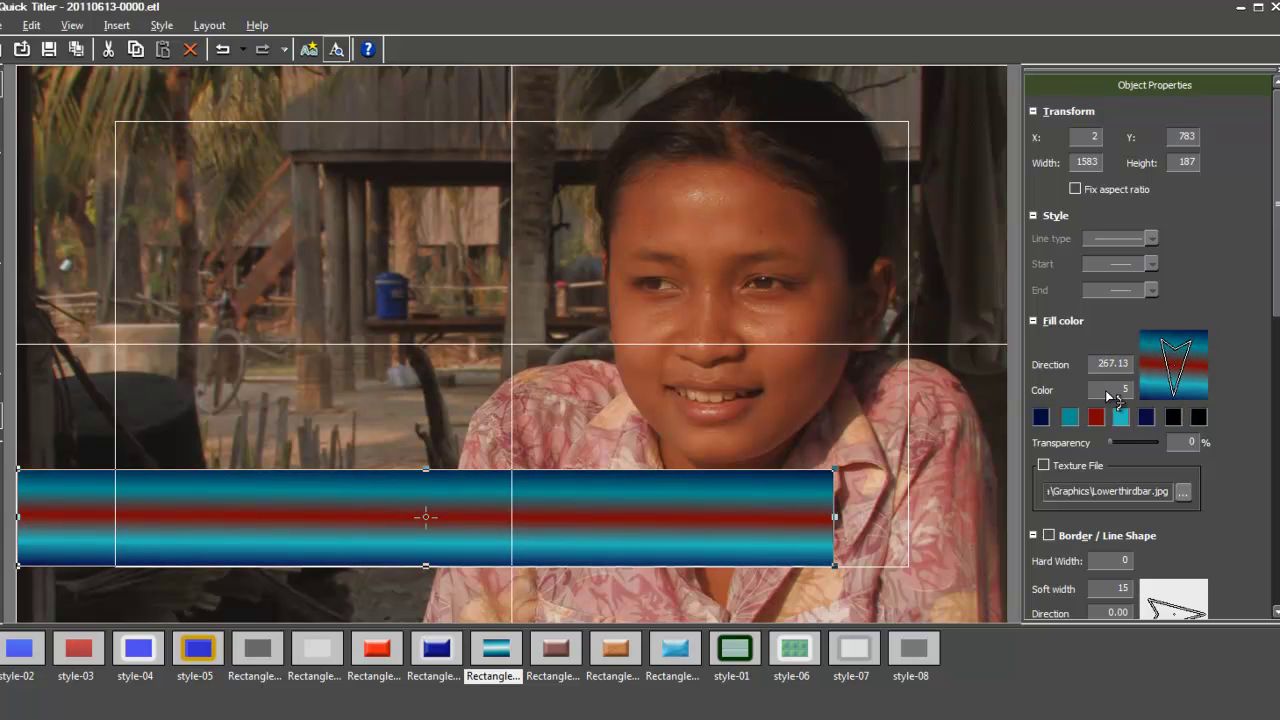
pyautogui.doubleClick(1116, 392)
pyautogui.write('3')
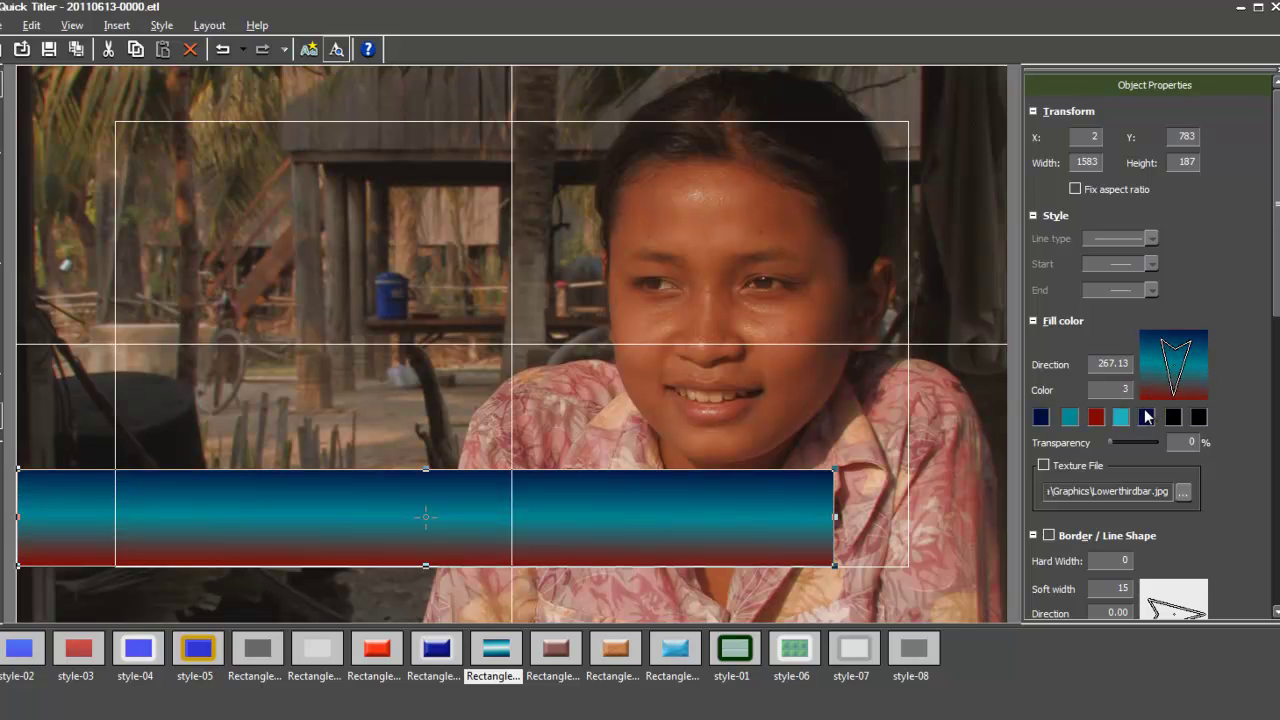
pyautogui.click(1041, 418)
# Change the first gradient colour from navy to a strong orange
pyautogui.doubleClick(1041, 418)
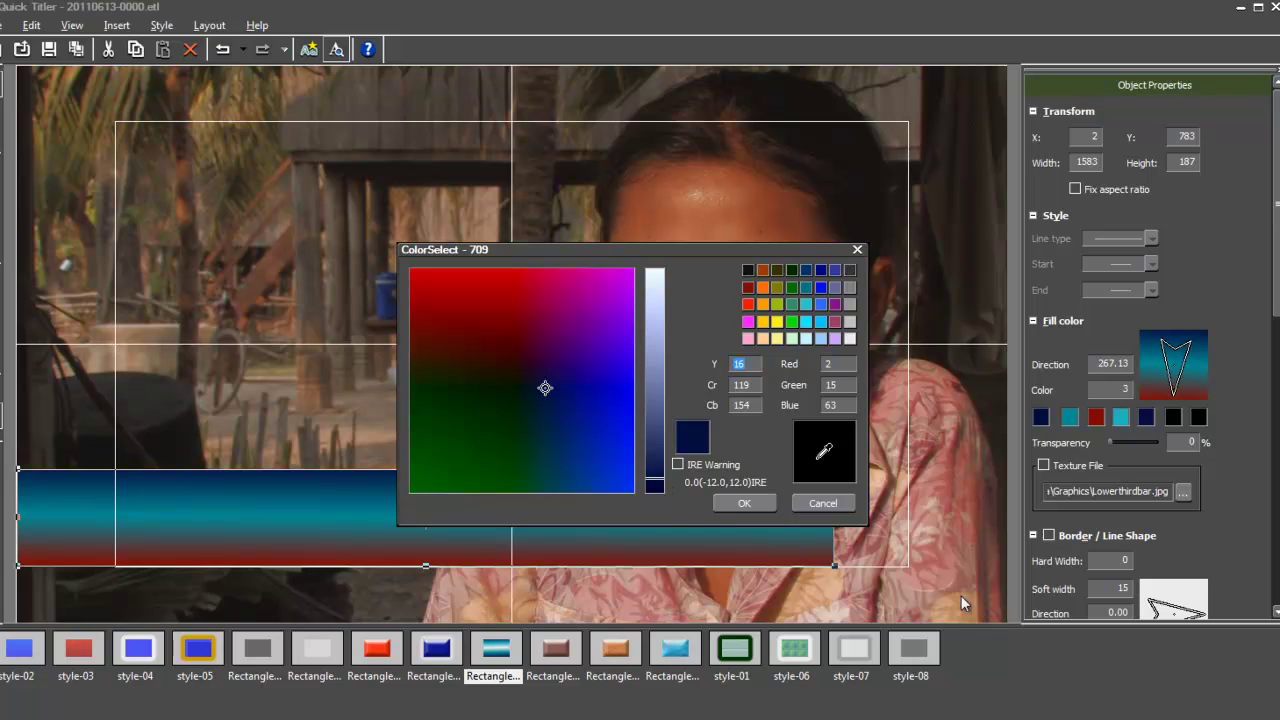
pyautogui.click(766, 288)
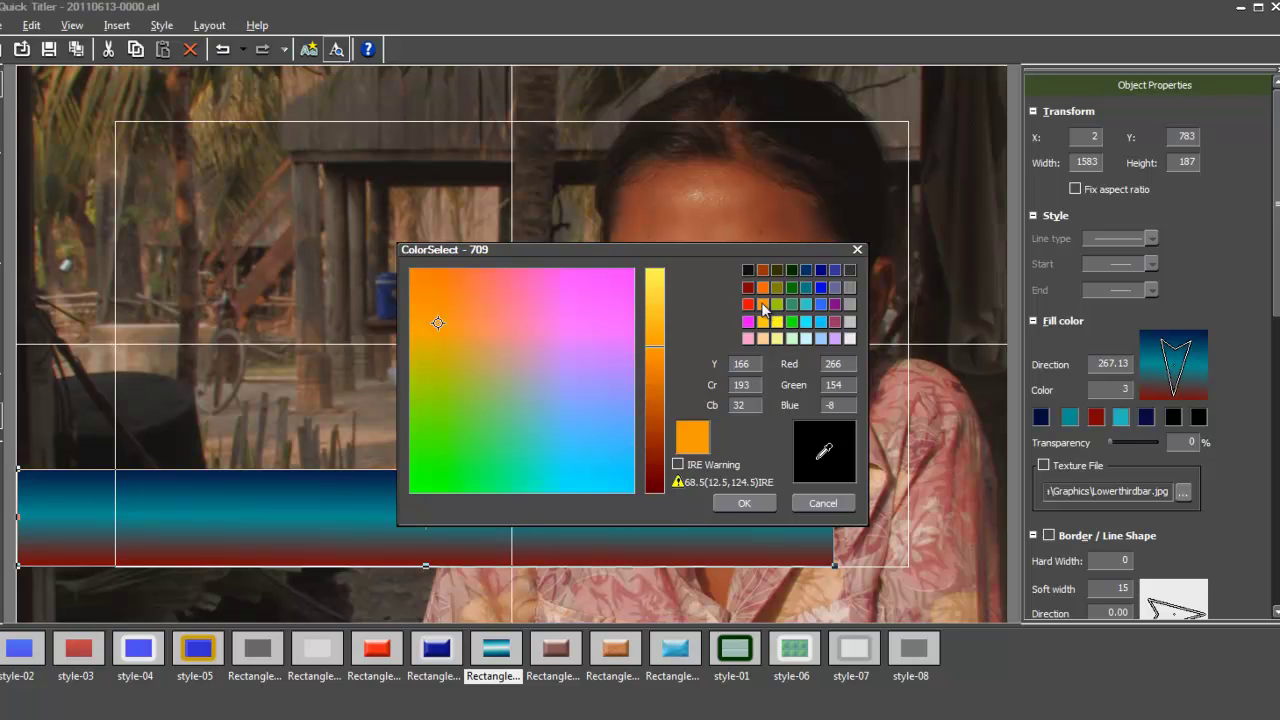
pyautogui.click(750, 305)
pyautogui.click(750, 288)
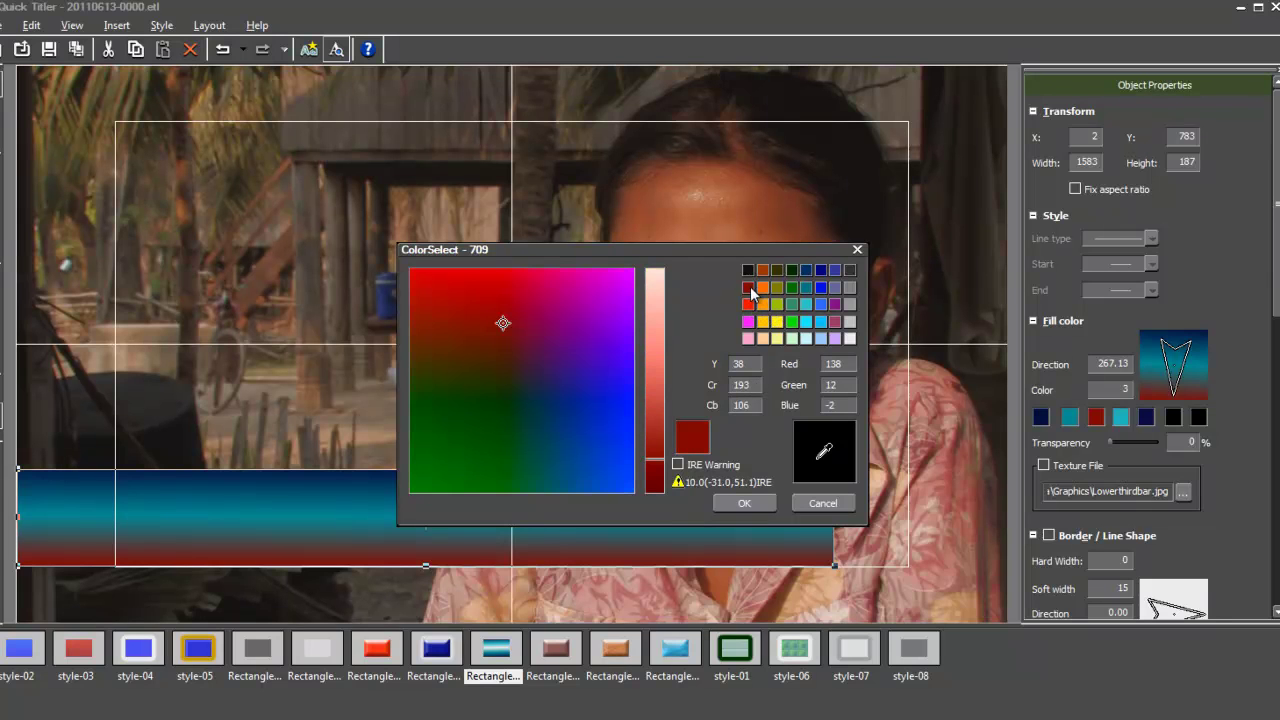
pyautogui.click(762, 305)
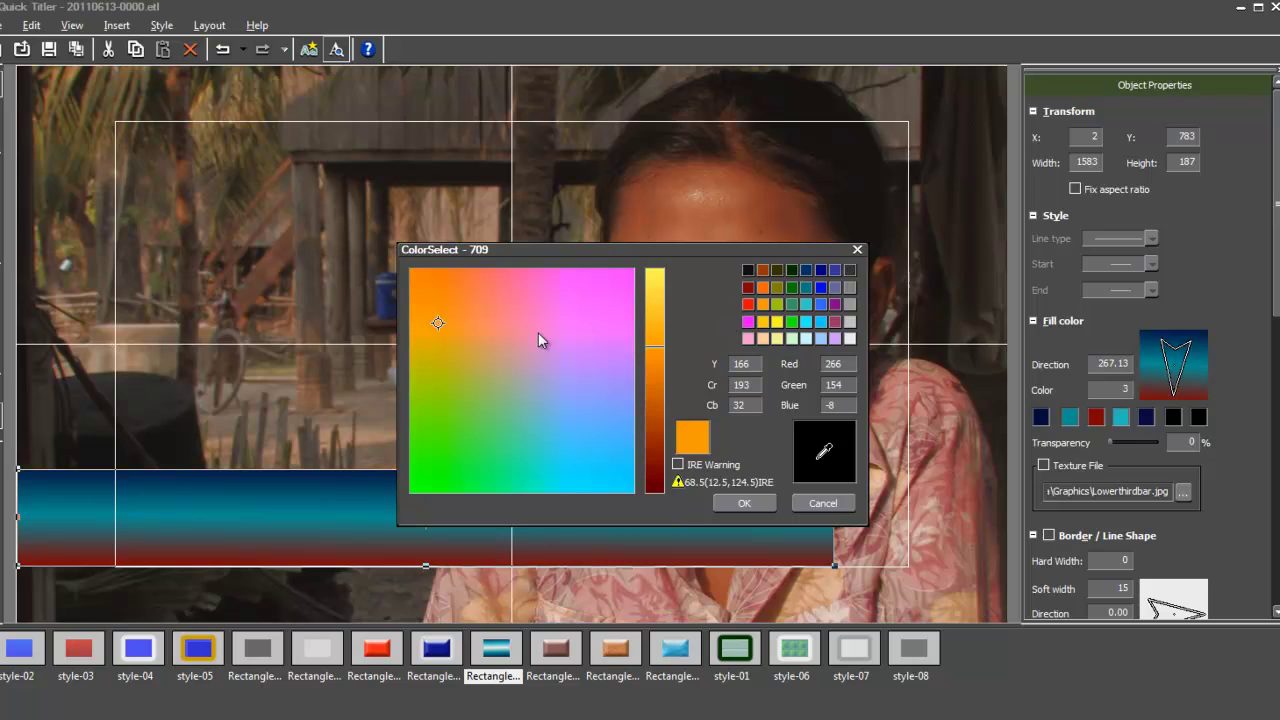
pyautogui.moveTo(441, 318)
pyautogui.mouseDown()
pyautogui.moveTo(469, 328)
pyautogui.moveTo(529, 297)
pyautogui.moveTo(476, 368)
pyautogui.moveTo(558, 407)
pyautogui.moveTo(585, 363)
pyautogui.moveTo(523, 390)
pyautogui.moveTo(450, 312)
pyautogui.mouseUp()
pyautogui.moveTo(653, 346); pyautogui.dragTo(668, 367)
pyautogui.moveTo(449, 309); pyautogui.dragTo(423, 277)
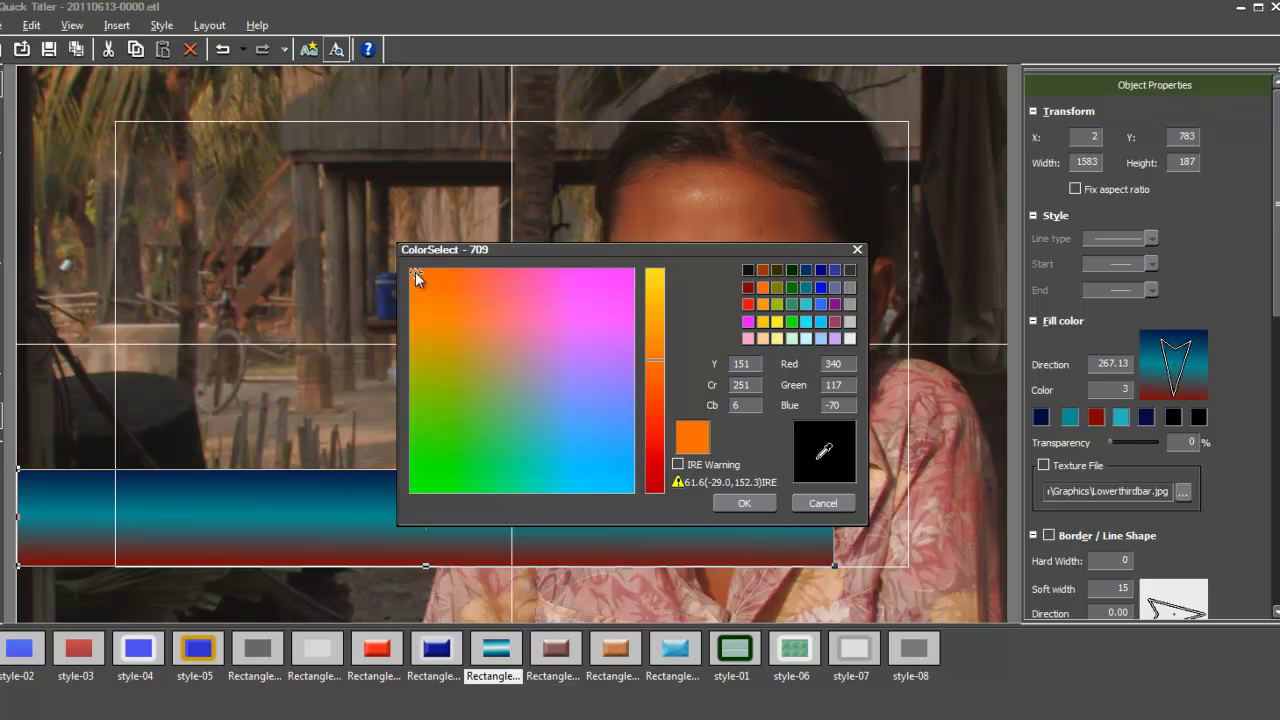
pyautogui.moveTo(665, 371); pyautogui.dragTo(658, 371)
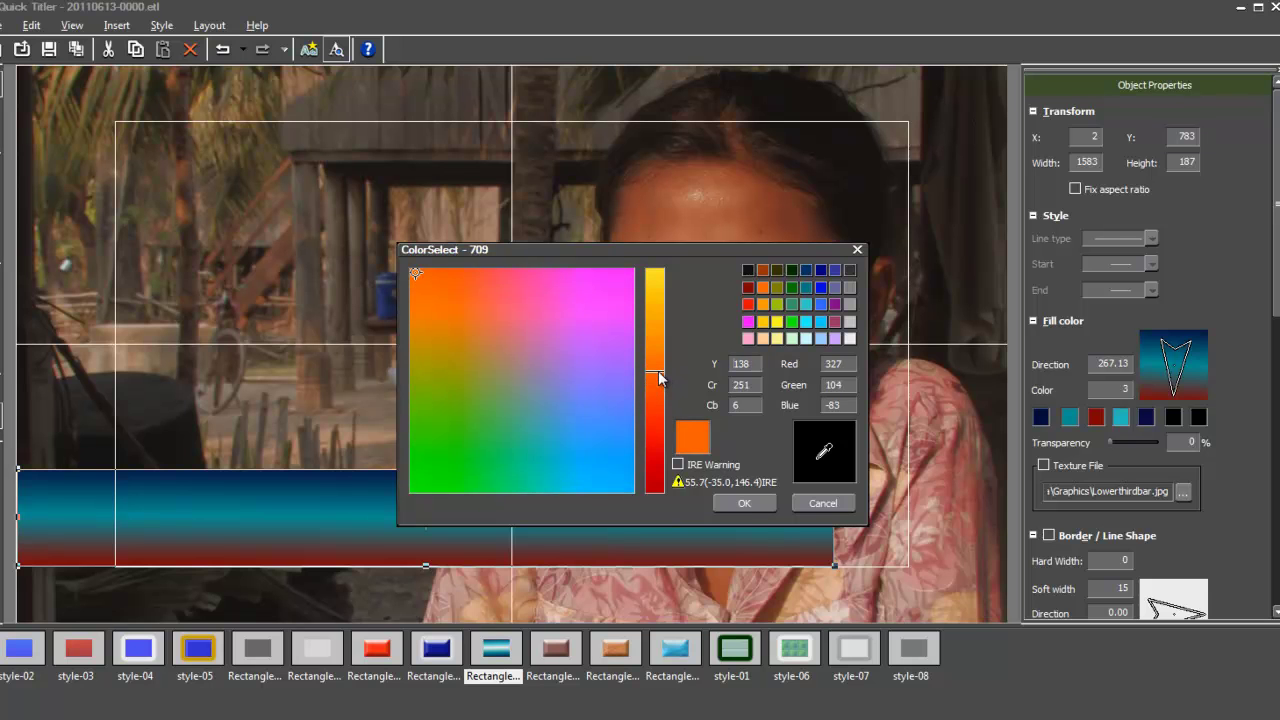
pyautogui.click(745, 504)
# Set the second gradient colour to a darkened rust shade
pyautogui.moveTo(634, 440); pyautogui.dragTo(493, 322)
pyautogui.moveTo(657, 404); pyautogui.dragTo(659, 415)
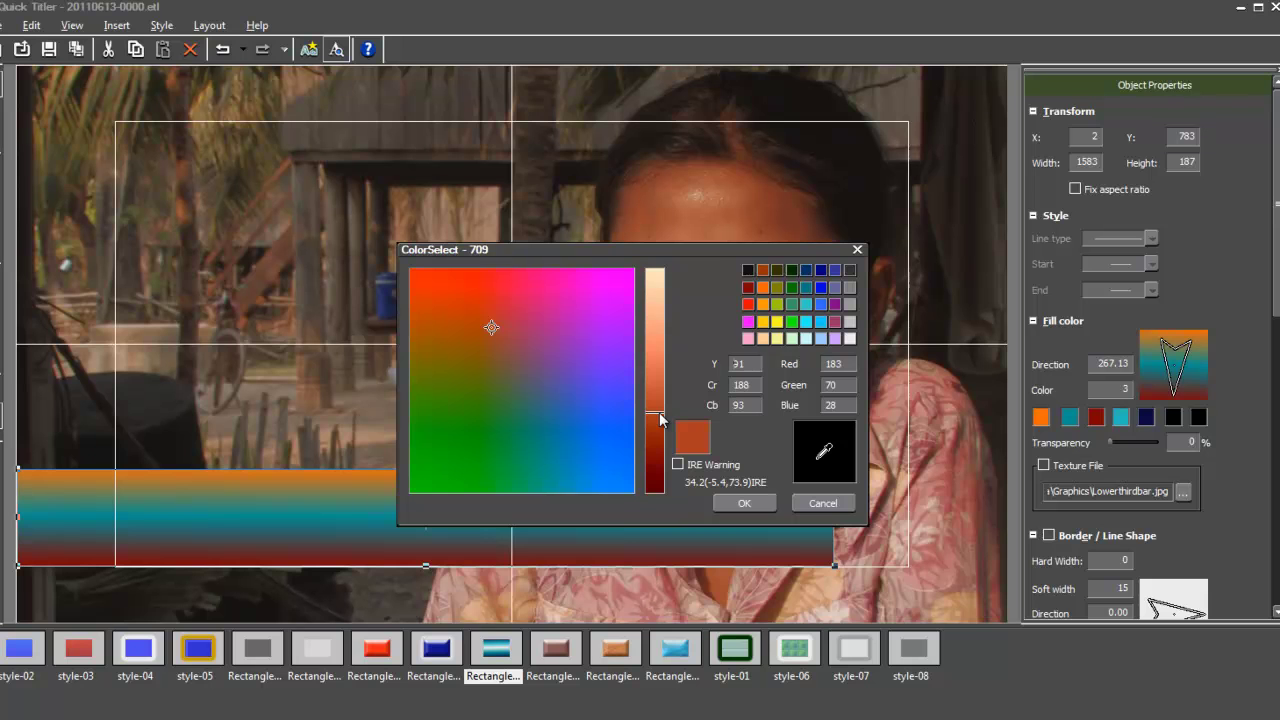
pyautogui.click(740, 505)
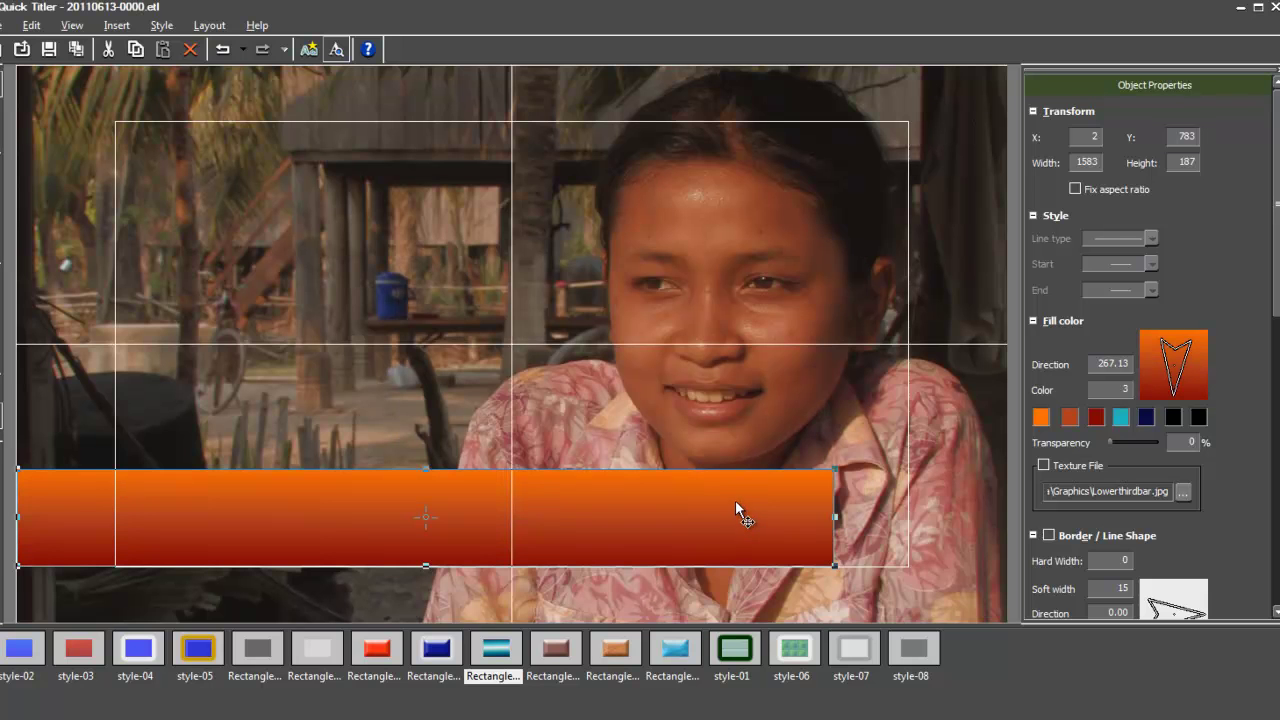
# Shift the third gradient colour from dark red to a deep brownish red
pyautogui.doubleClick(1096, 418)
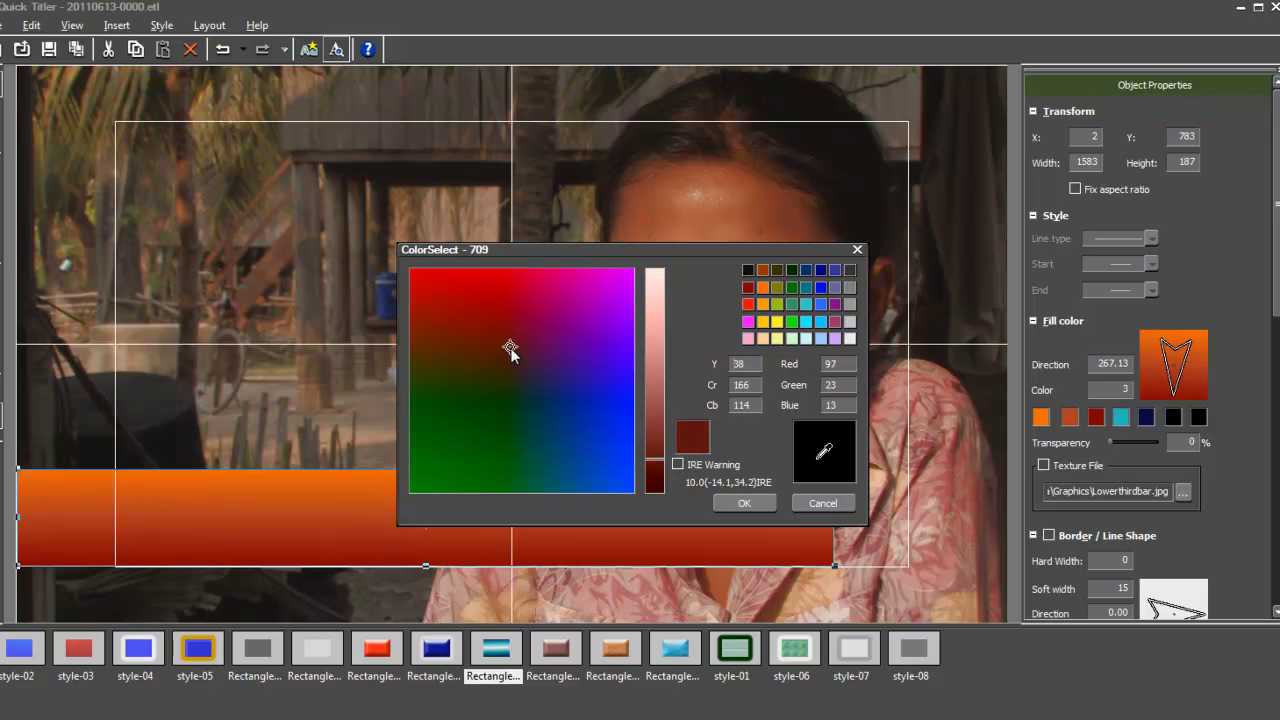
pyautogui.moveTo(509, 349)
pyautogui.mouseDown()
pyautogui.moveTo(443, 320)
pyautogui.moveTo(418, 341)
pyautogui.mouseUp()
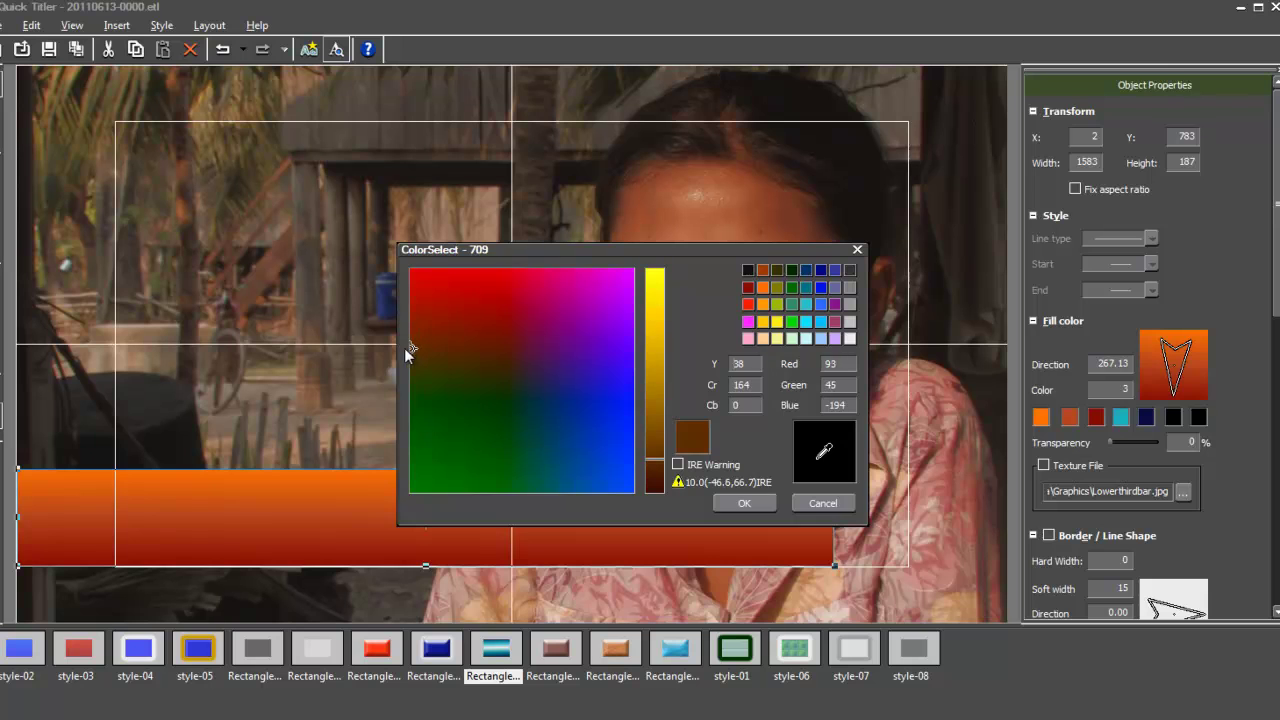
pyautogui.click(744, 503)
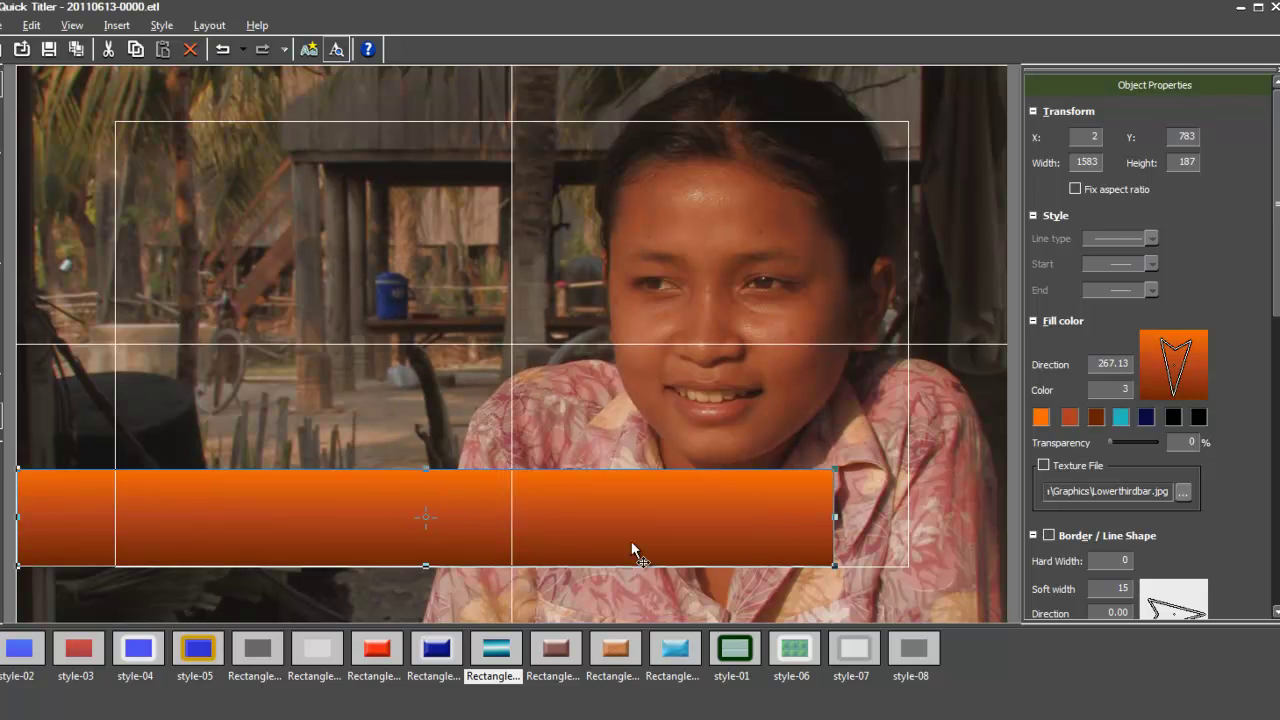
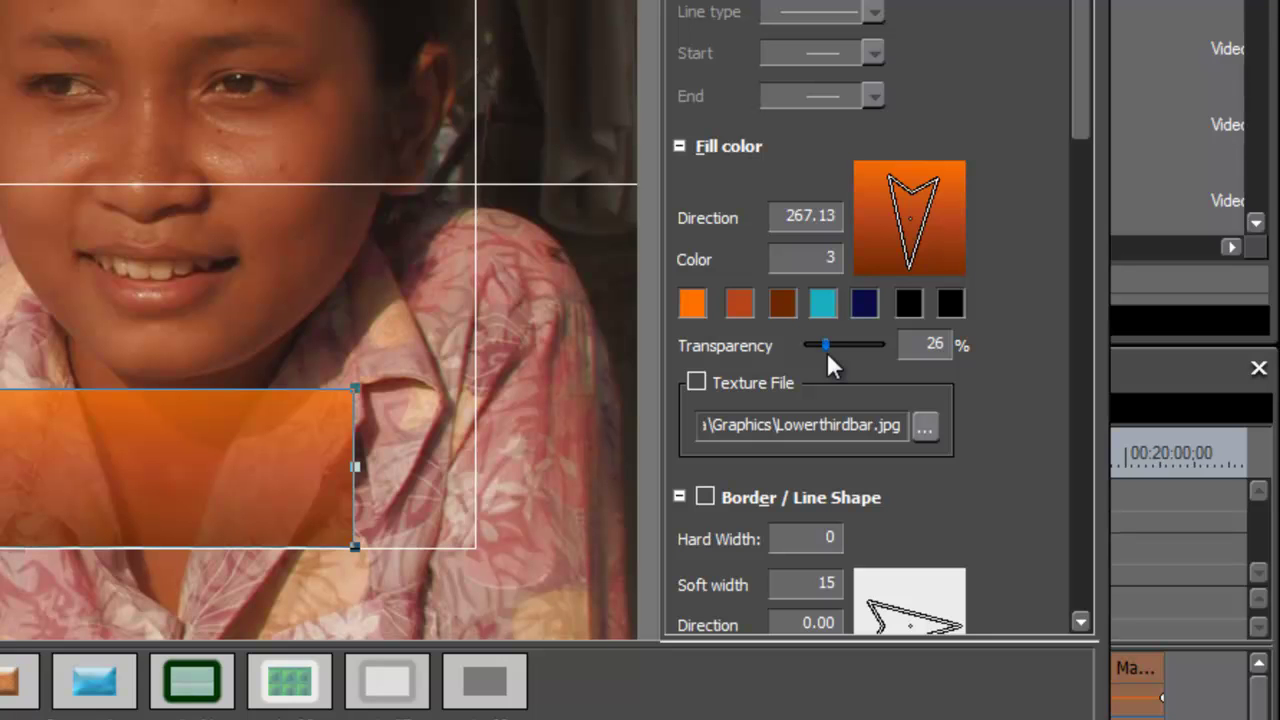
# Raise the orange bar's fill transparency from 26% to 34%
pyautogui.moveTo(827, 352)
pyautogui.mouseDown()
pyautogui.moveTo(878, 344)
pyautogui.moveTo(831, 347)
pyautogui.mouseUp()
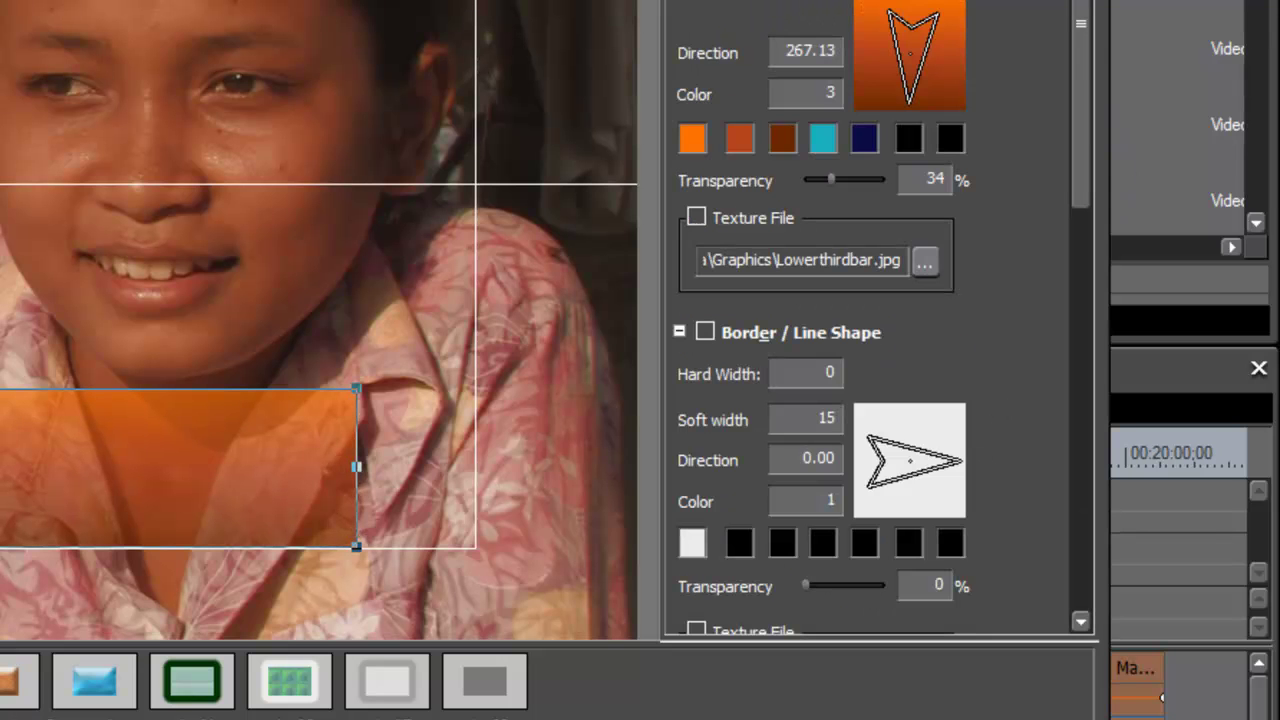
pyautogui.moveTo(1096, 3); pyautogui.dragTo(1122, 211)
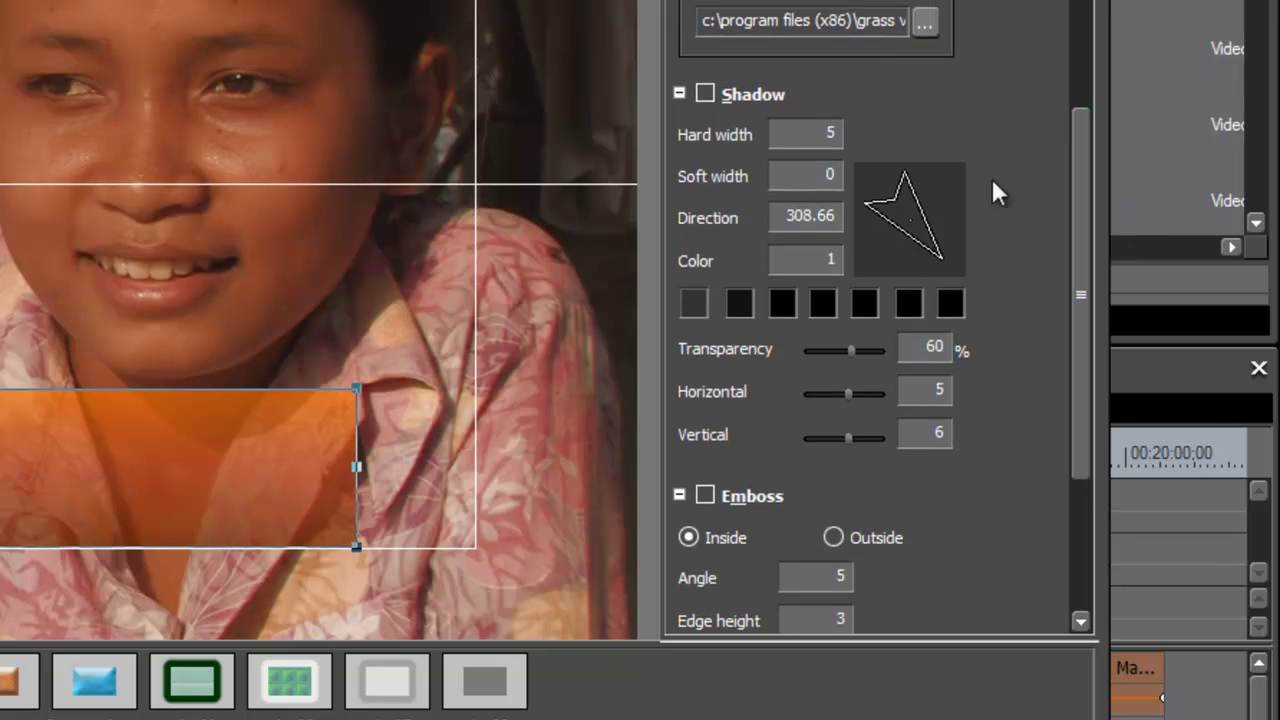
# Give the orange bar a shadow and an outside emboss with angle 10, edge height 10 and Light Y 8
pyautogui.click(704, 94)
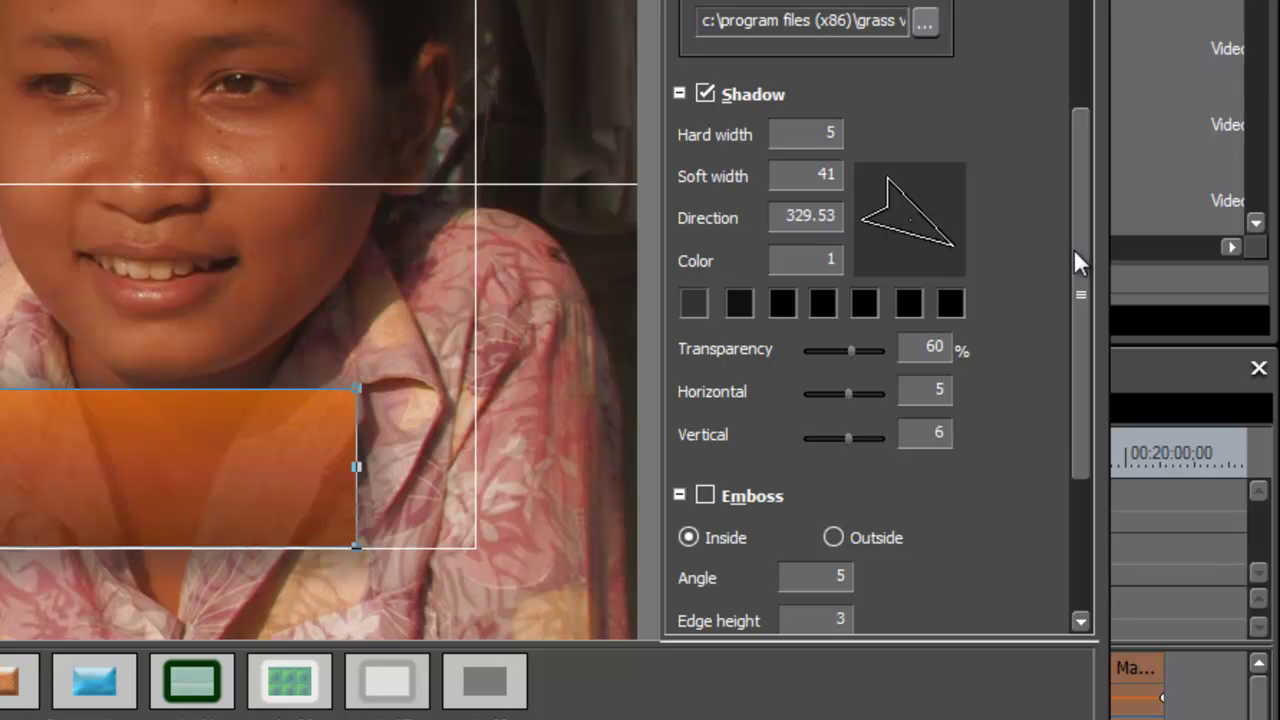
pyautogui.moveTo(1073, 249); pyautogui.dragTo(1080, 437)
pyautogui.click(705, 188)
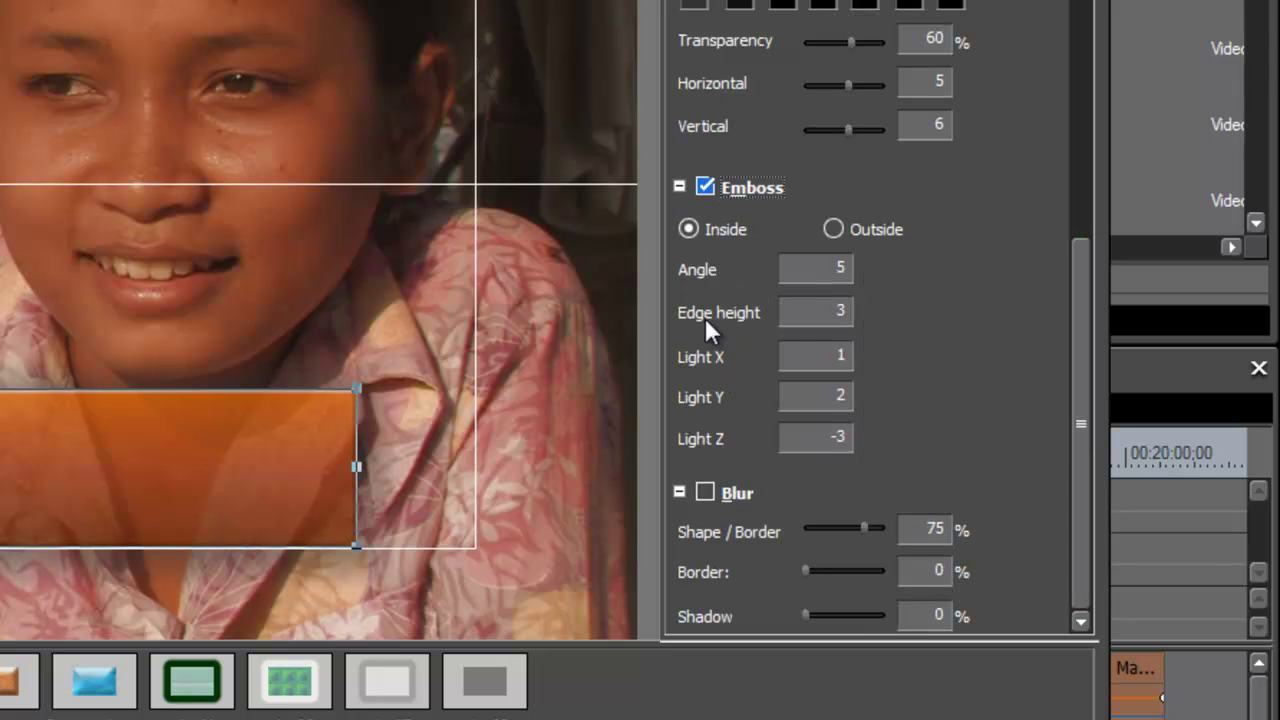
pyautogui.moveTo(841, 315); pyautogui.dragTo(897, 315)
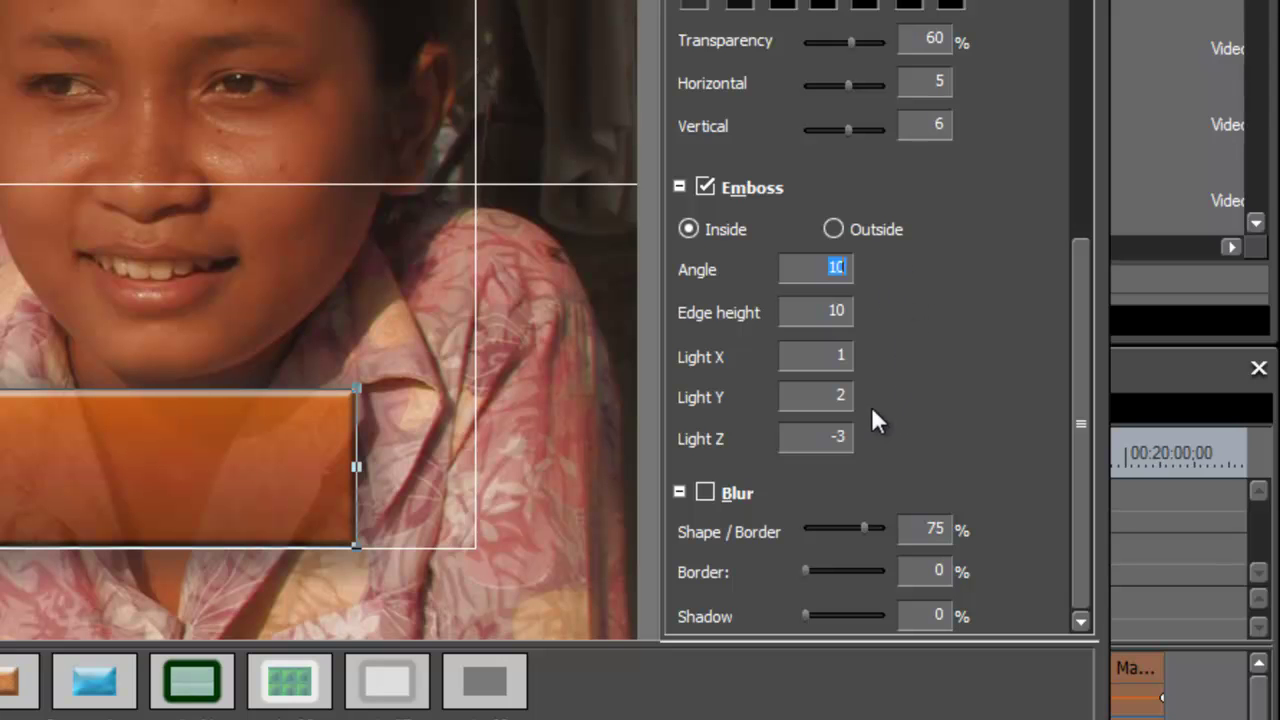
pyautogui.moveTo(860, 395); pyautogui.dragTo(850, 240)
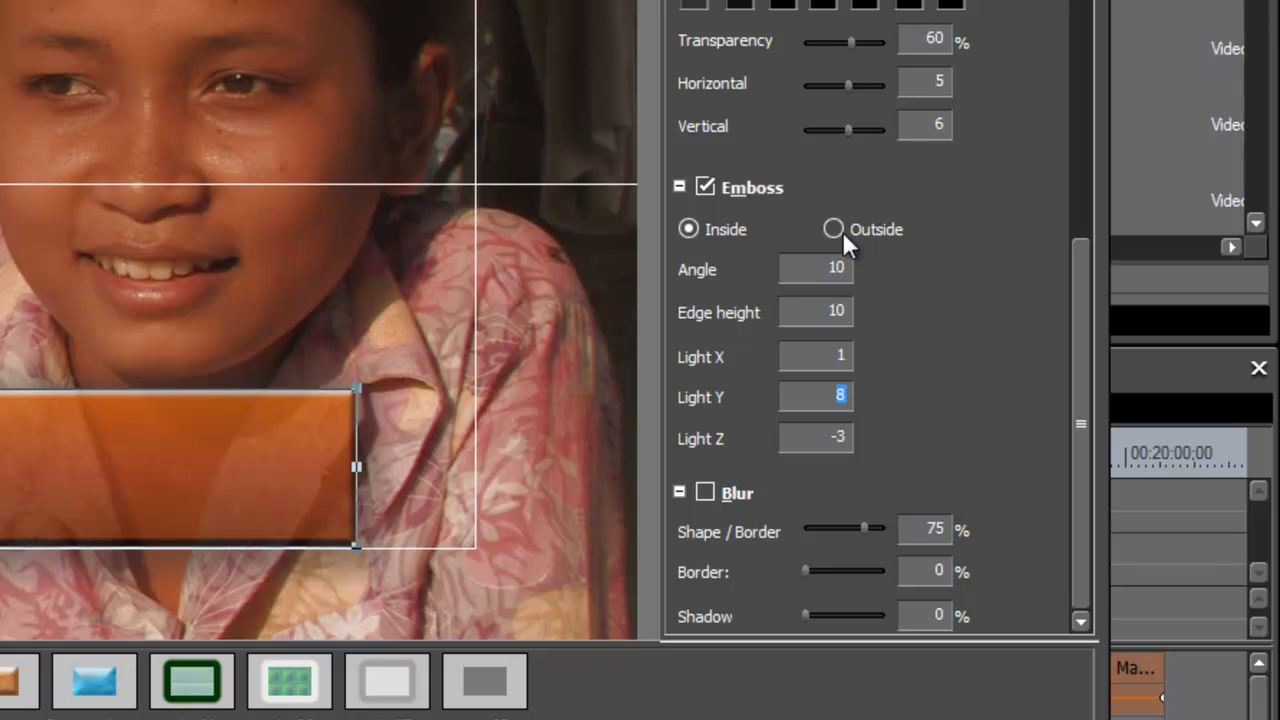
pyautogui.click(834, 229)
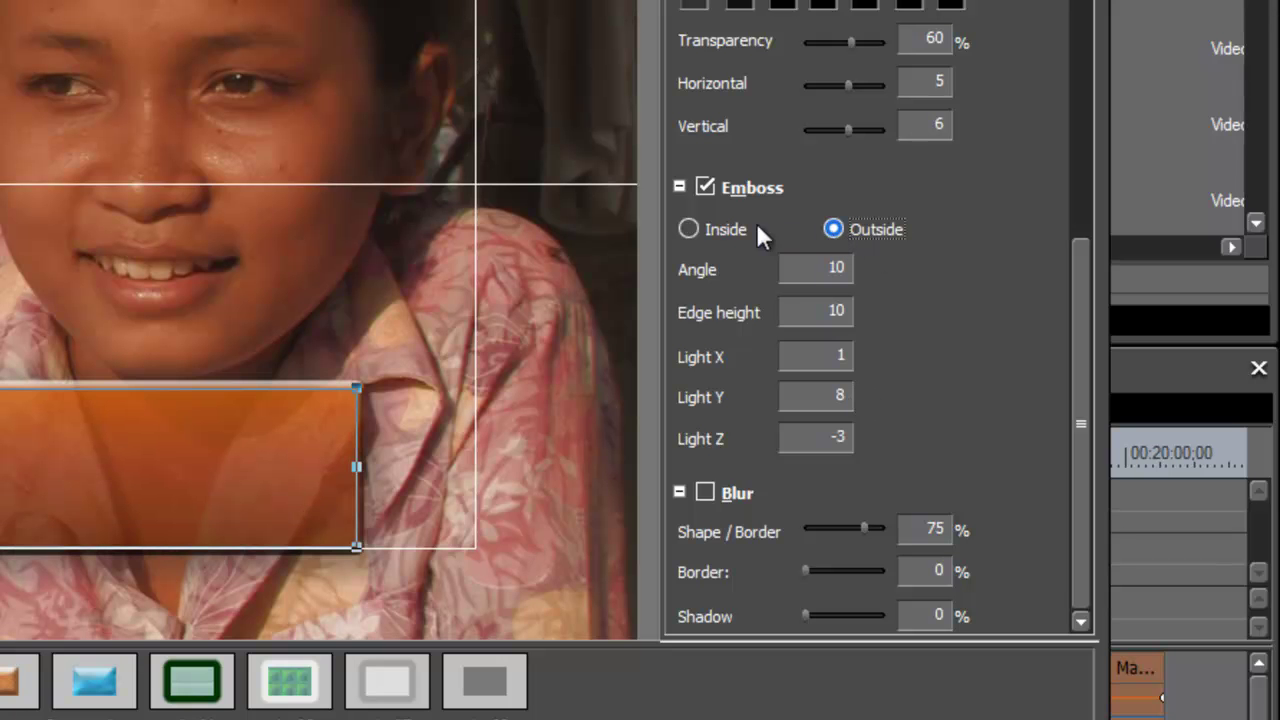
pyautogui.press('Escape')
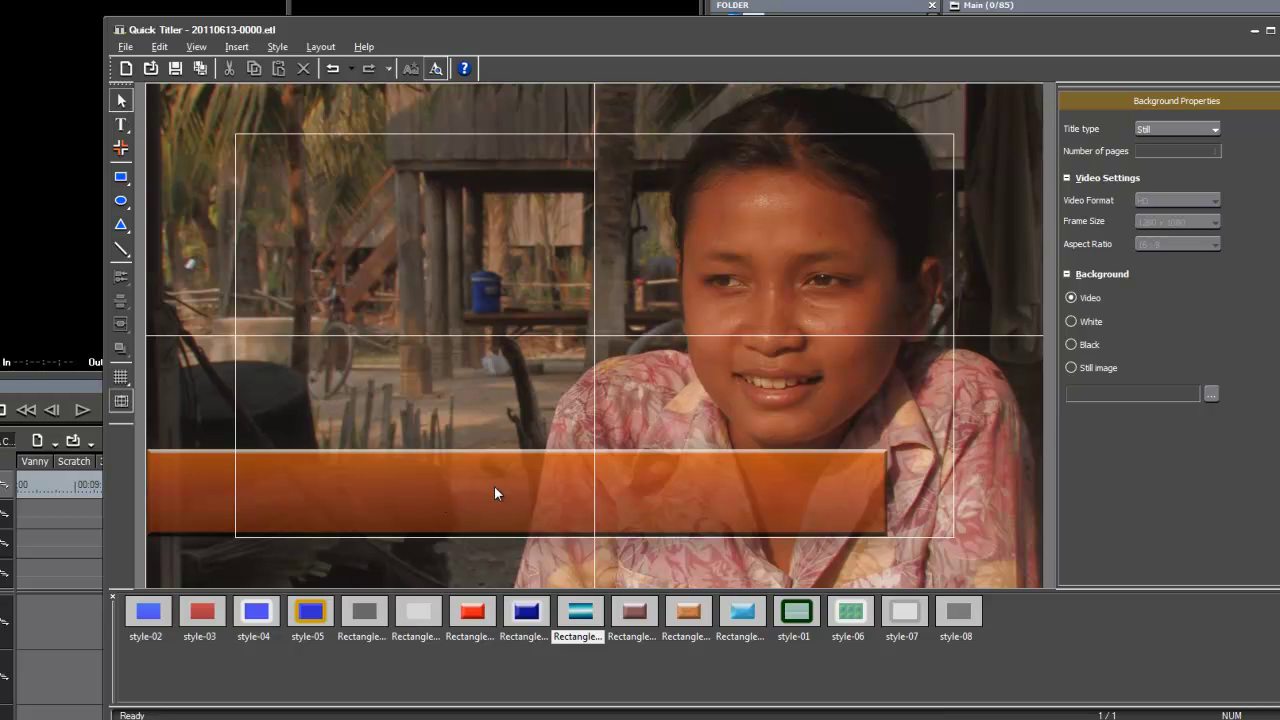
# Add the interviewee's name as white horizontal text in the Clean style, Aharoni size 180
pyautogui.click(121, 125)
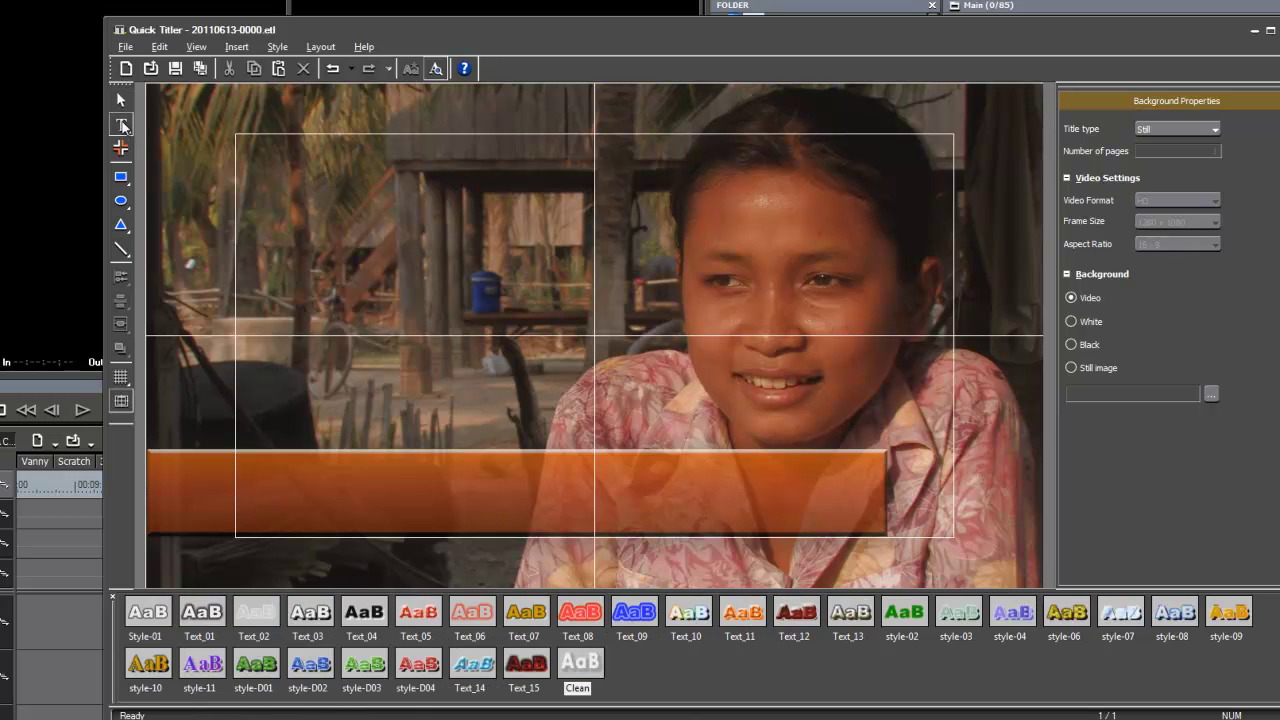
pyautogui.click(580, 668)
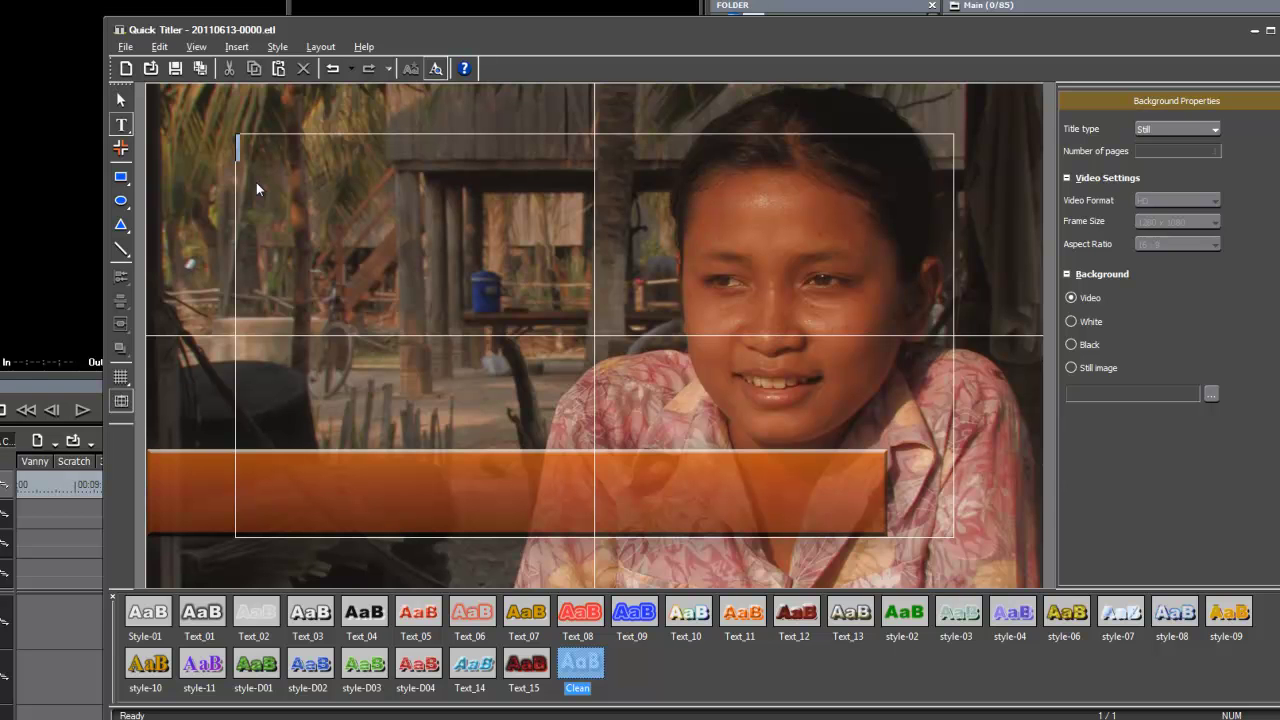
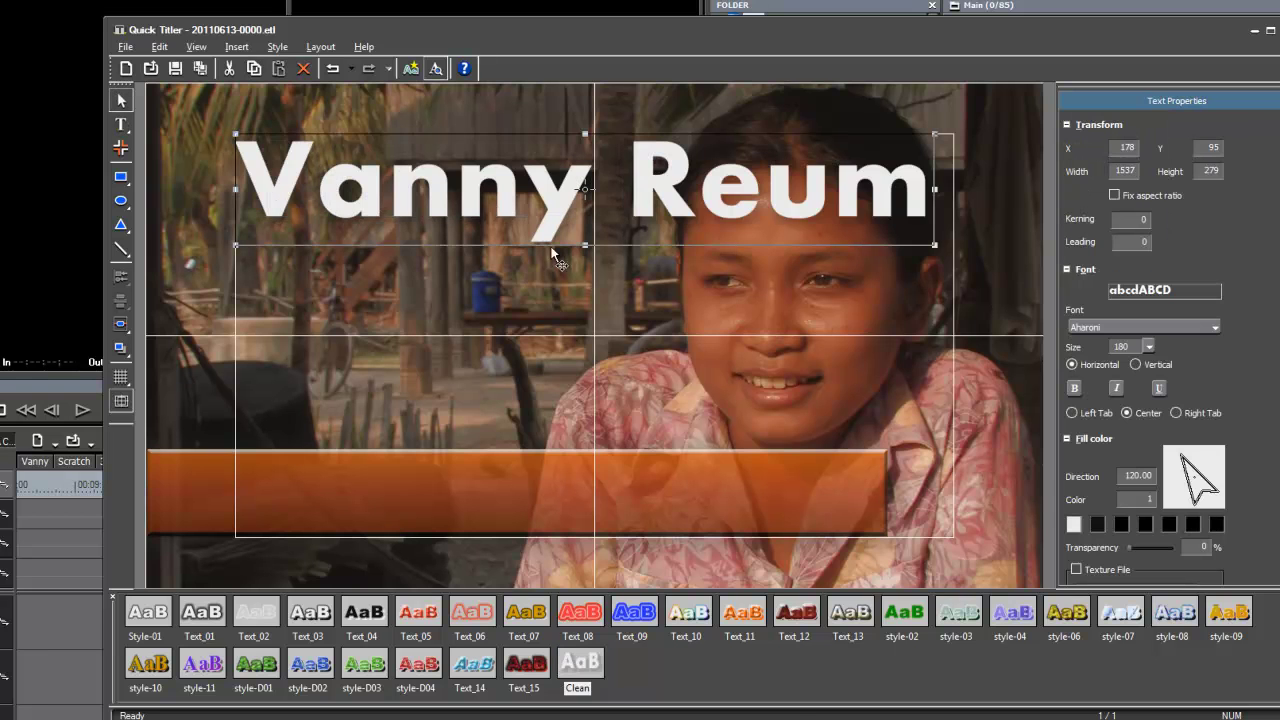
pyautogui.press('Escape')
# Shrink the name text and move it onto the orange bar at about X 535, Y 787
pyautogui.moveTo(936, 244); pyautogui.dragTo(568, 175)
pyautogui.moveTo(396, 153)
pyautogui.mouseDown()
pyautogui.moveTo(507, 463)
pyautogui.moveTo(405, 180)
pyautogui.moveTo(415, 170)
pyautogui.mouseUp()
pyautogui.click(415, 170)
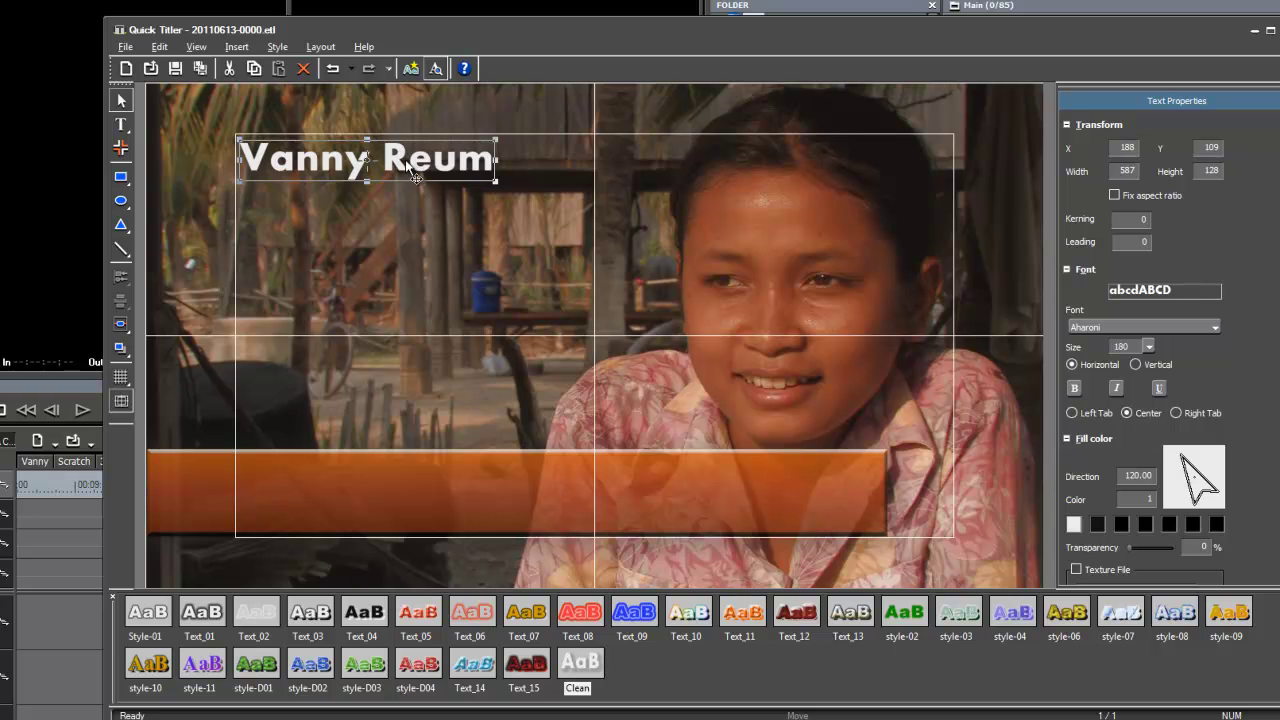
pyautogui.moveTo(407, 177); pyautogui.dragTo(590, 477)
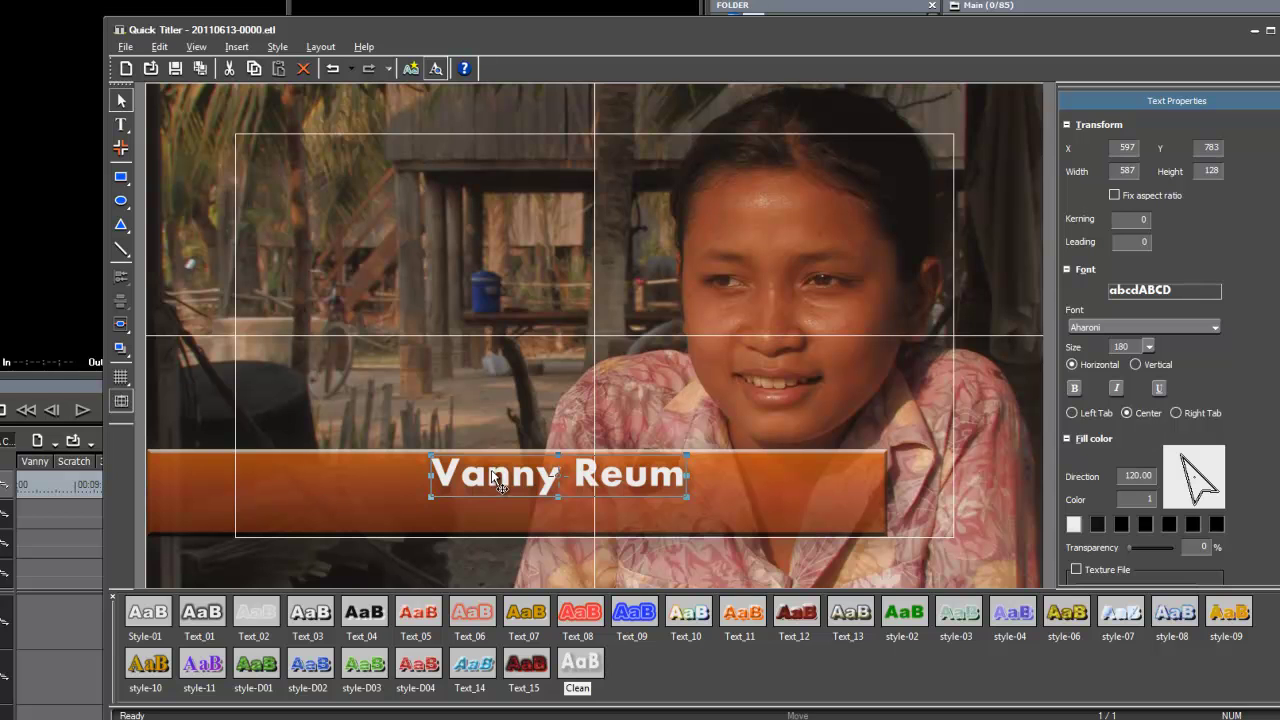
pyautogui.moveTo(498, 482); pyautogui.dragTo(468, 479)
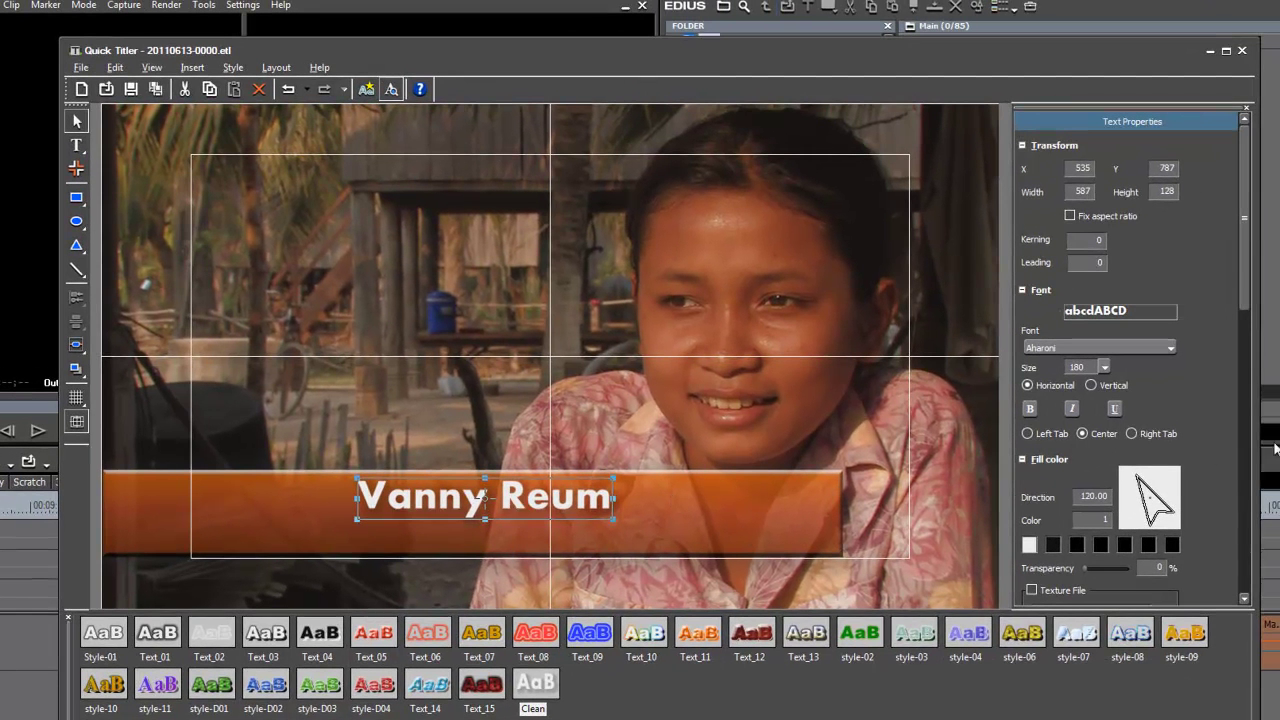
# Set the name text's shadow to soft width 6 and 91% transparency
pyautogui.moveTo(1249, 270); pyautogui.dragTo(1258, 485)
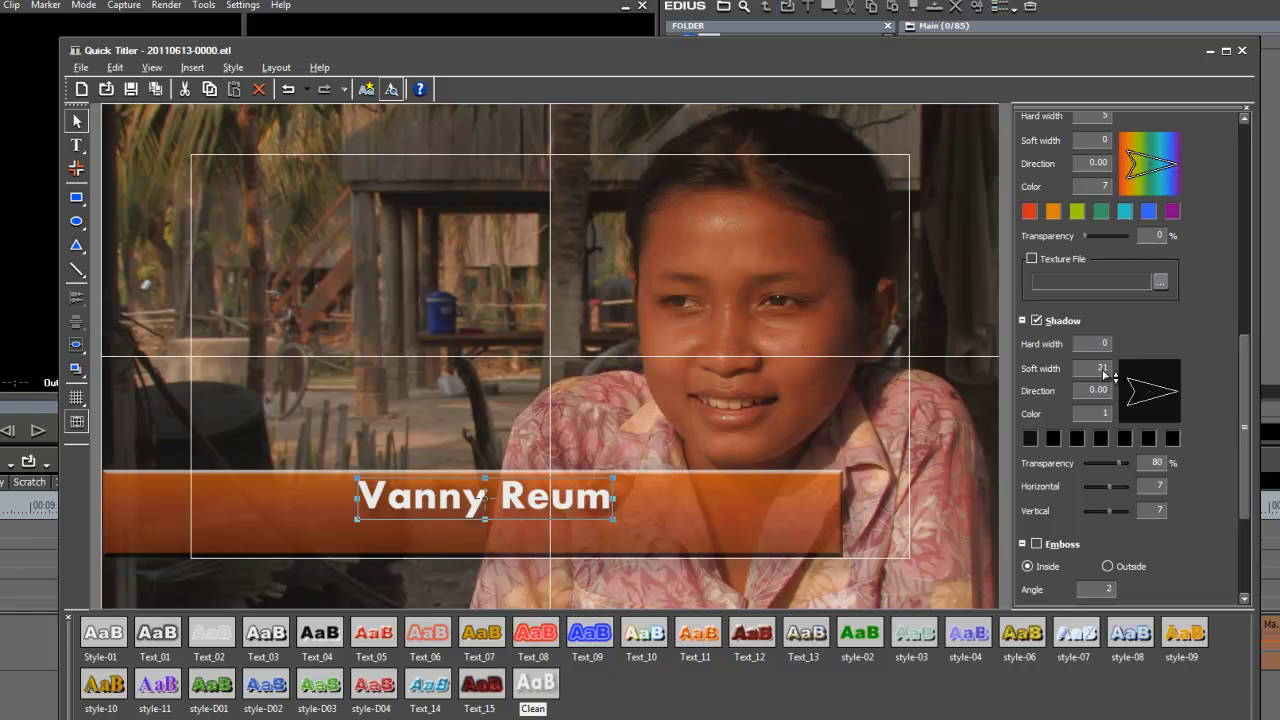
pyautogui.moveTo(1105, 372); pyautogui.dragTo(1128, 395)
pyautogui.click(1121, 464)
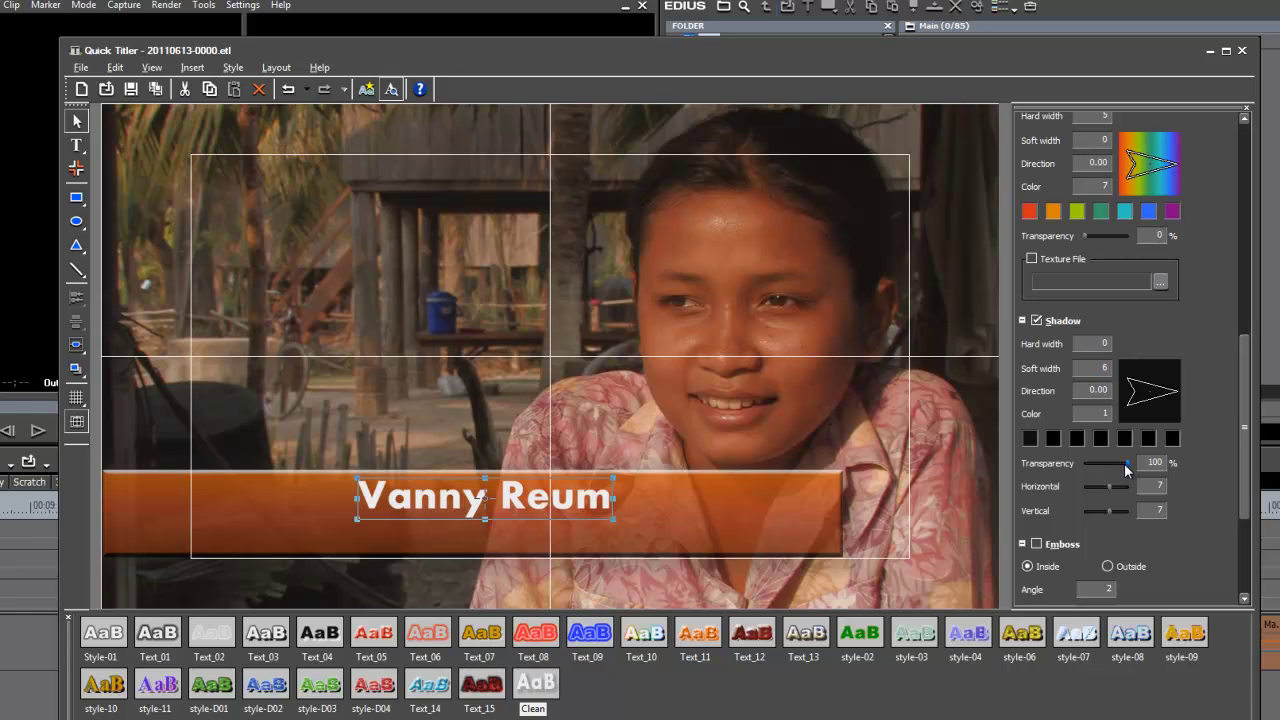
pyautogui.moveTo(1126, 463); pyautogui.dragTo(1122, 463)
pyautogui.press('Escape')
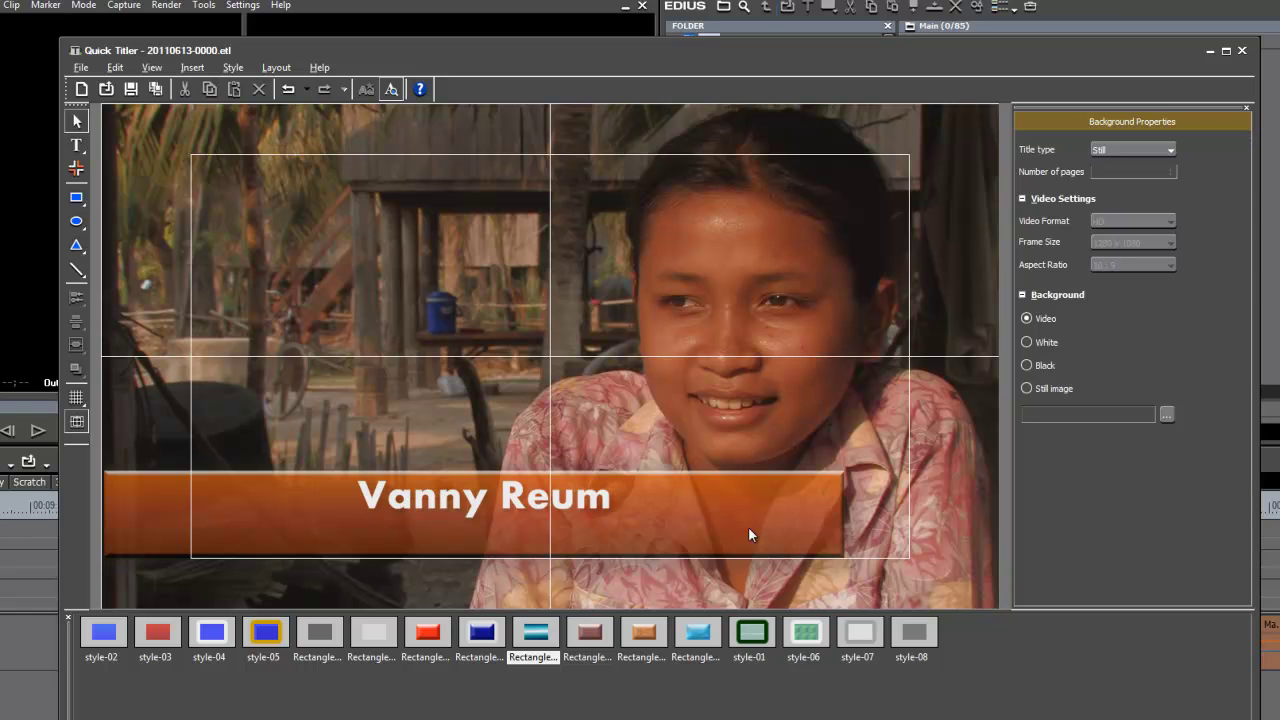
pyautogui.click(335, 511)
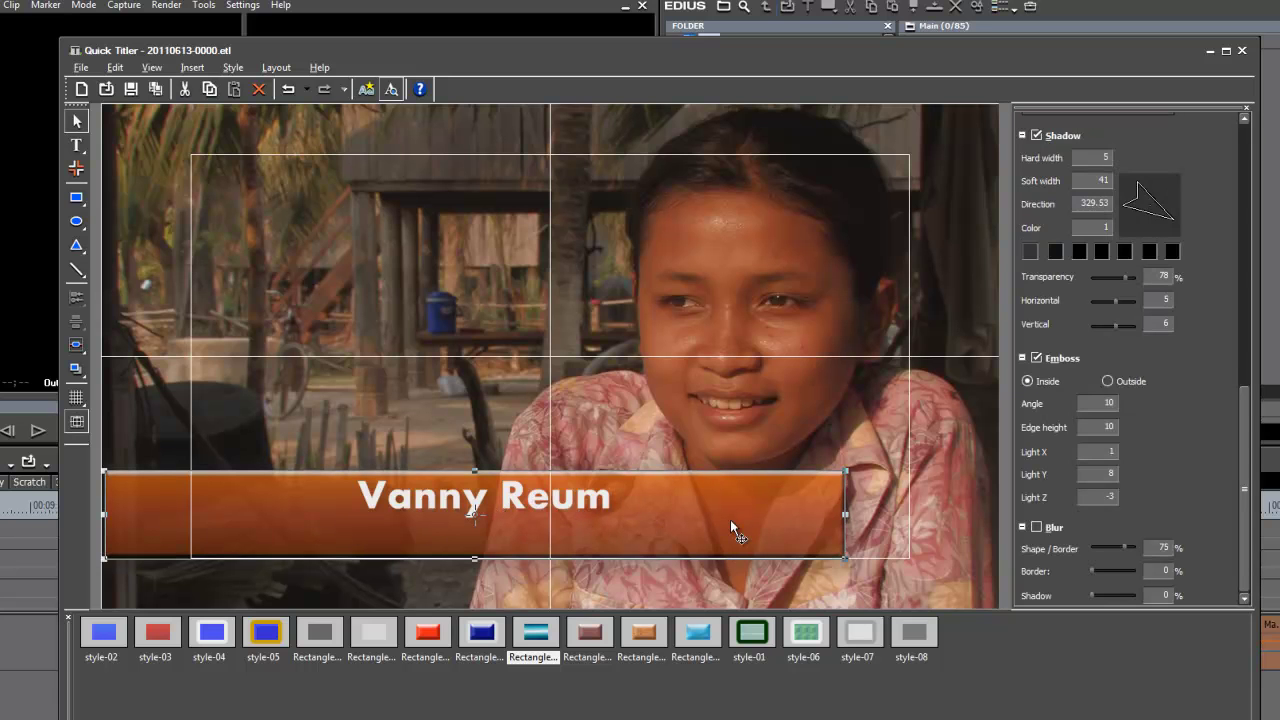
pyautogui.click(736, 282)
pyautogui.click(521, 507)
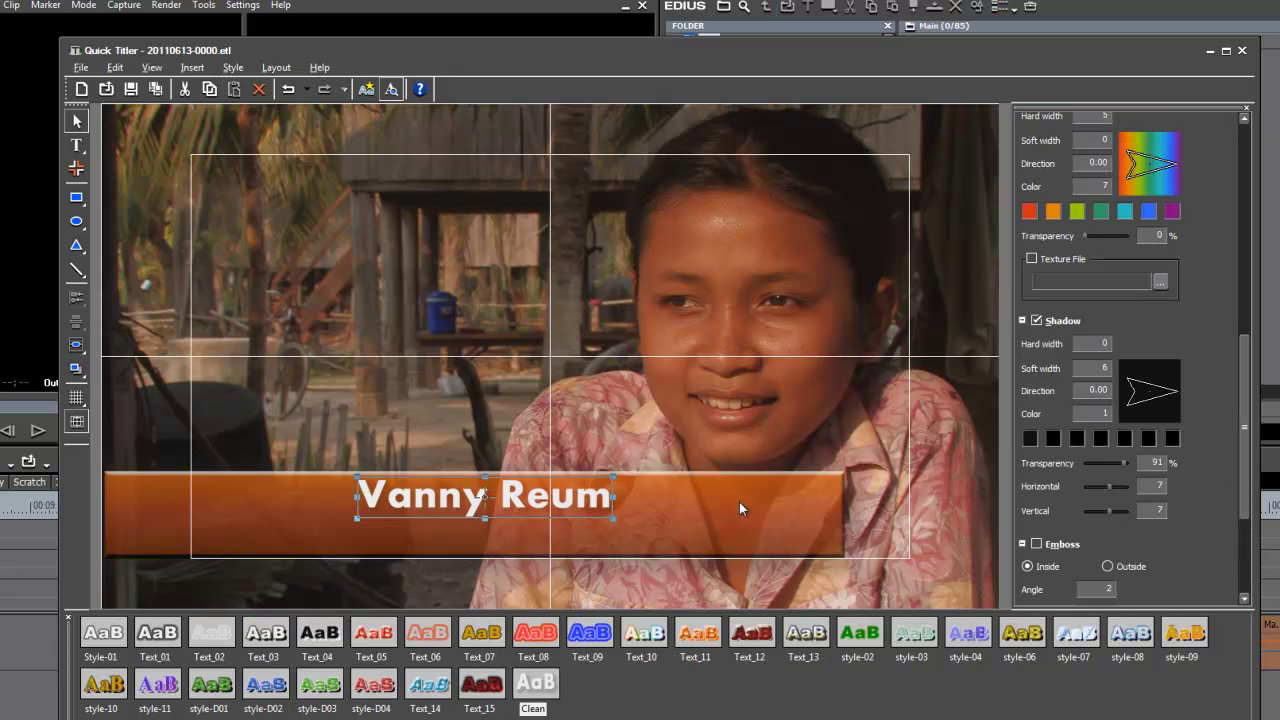
pyautogui.moveTo(1246, 458); pyautogui.dragTo(1241, 246)
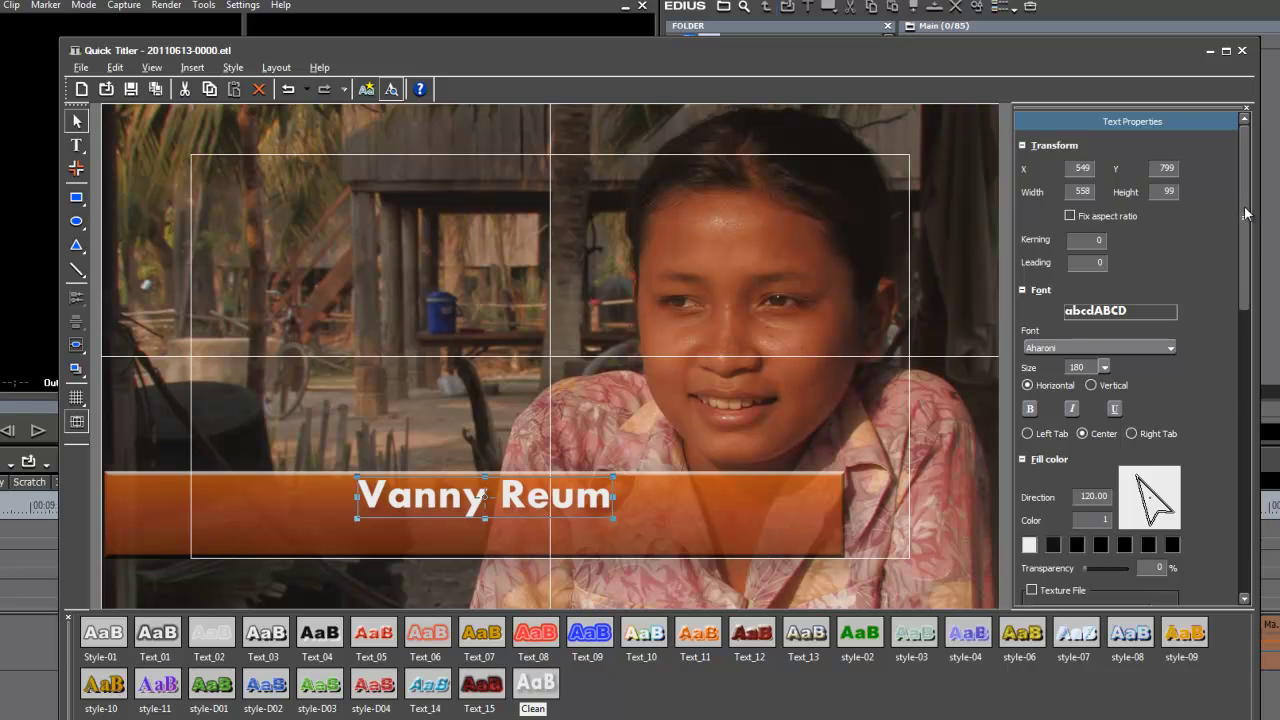
# Change the name text's fill colour to a dark blue
pyautogui.moveTo(1247, 216); pyautogui.dragTo(1247, 307)
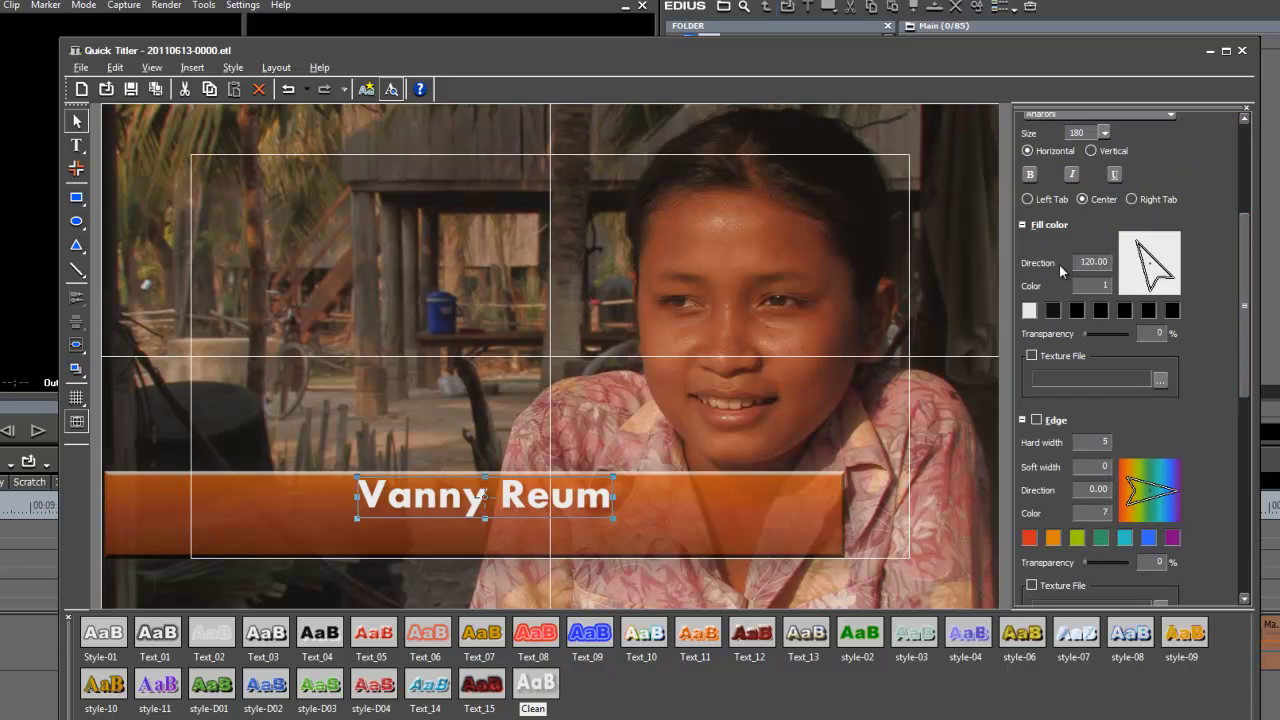
pyautogui.click(1030, 314)
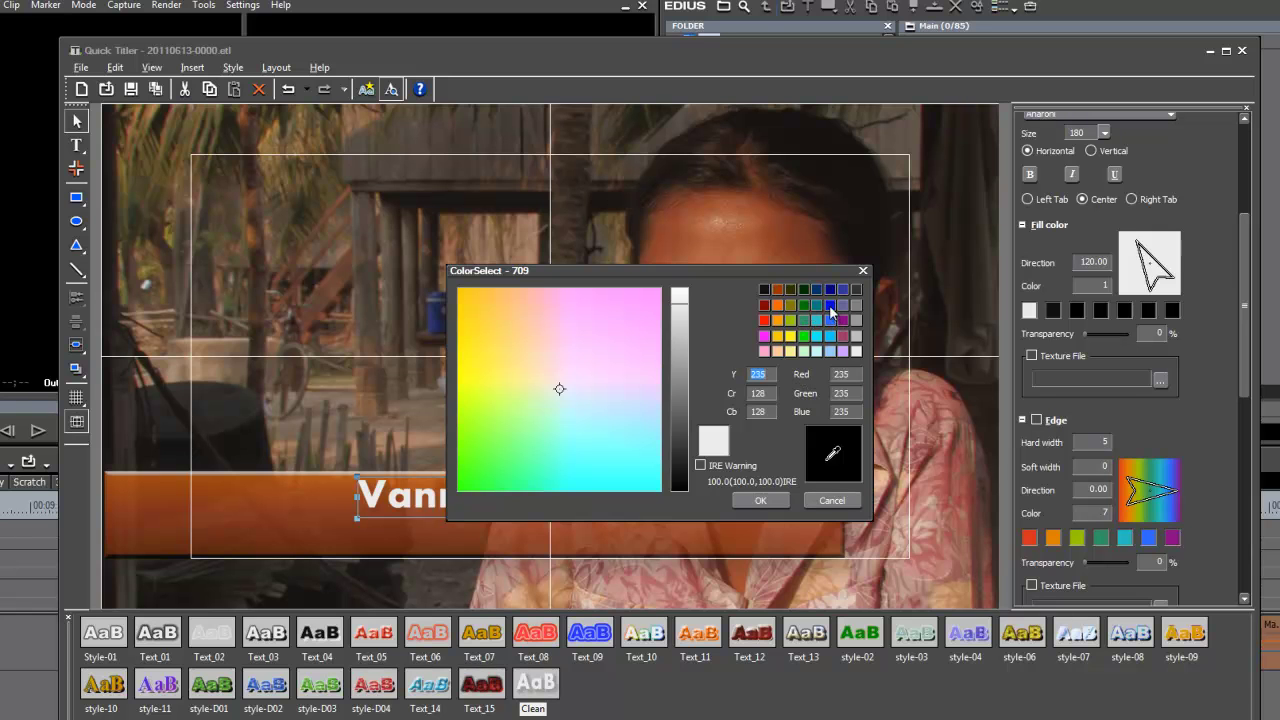
pyautogui.moveTo(558, 388); pyautogui.dragTo(497, 313)
pyautogui.moveTo(680, 458)
pyautogui.mouseDown()
pyautogui.moveTo(680, 438)
pyautogui.moveTo(680, 465)
pyautogui.mouseUp()
pyautogui.click(585, 403)
pyautogui.moveTo(585, 403); pyautogui.dragTo(607, 431)
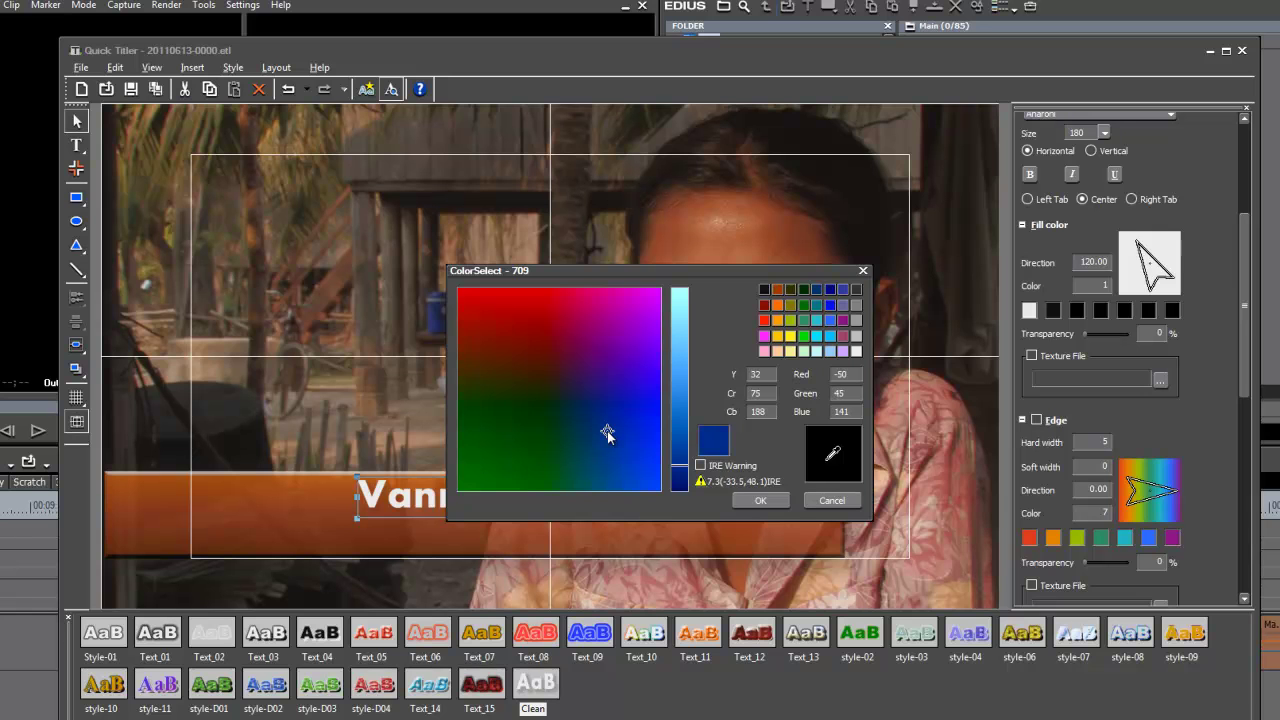
pyautogui.click(766, 501)
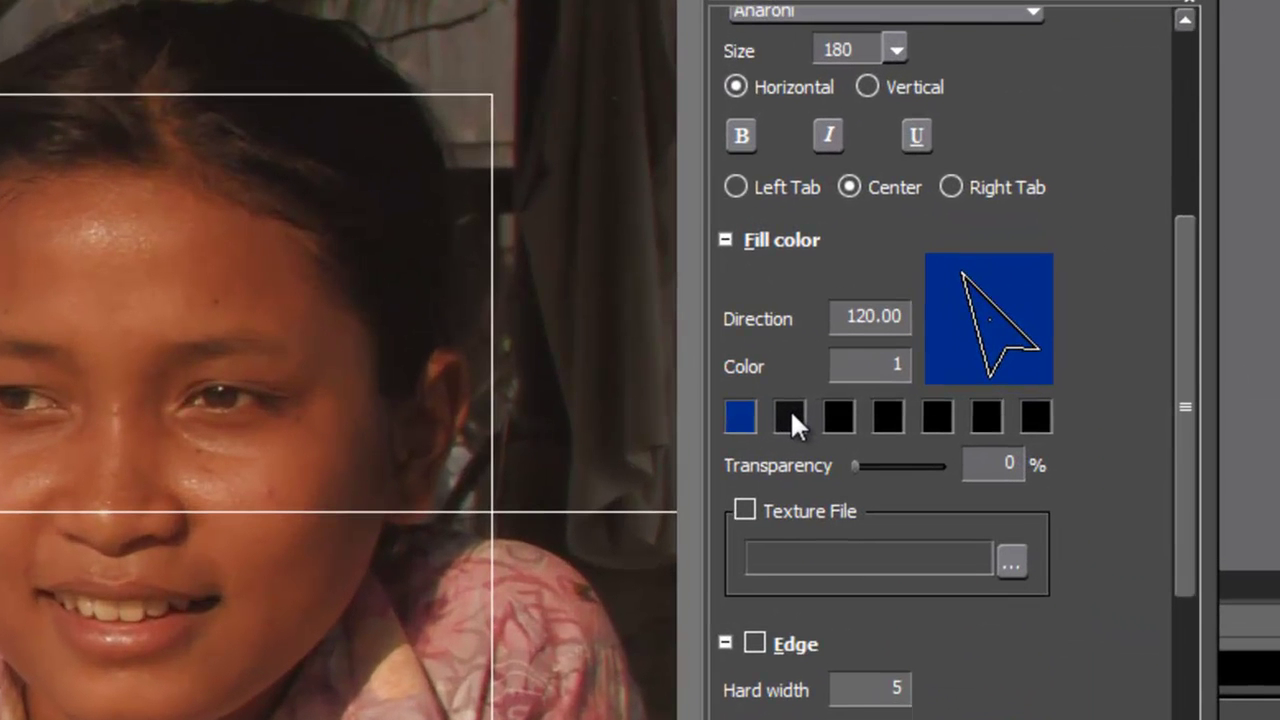
# Make the text fill a 2-colour gradient with dark teal as the second colour
pyautogui.click(890, 366)
pyautogui.write('2')
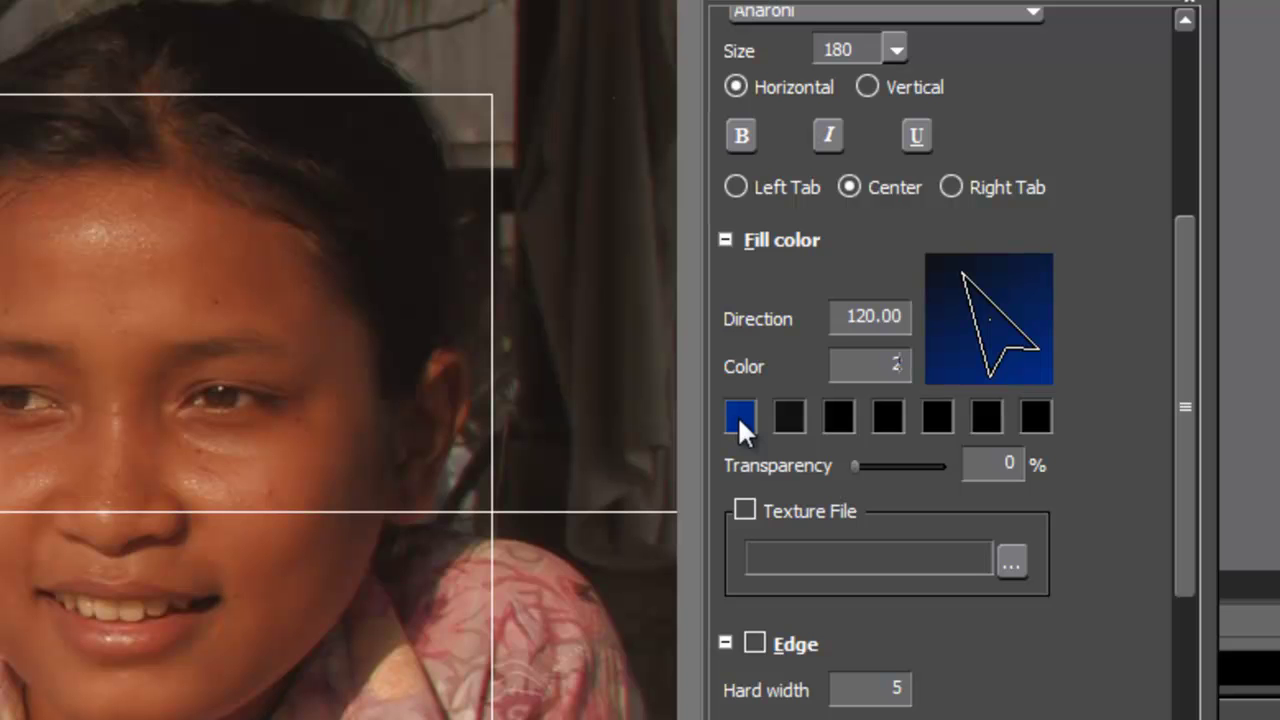
pyautogui.click(793, 412)
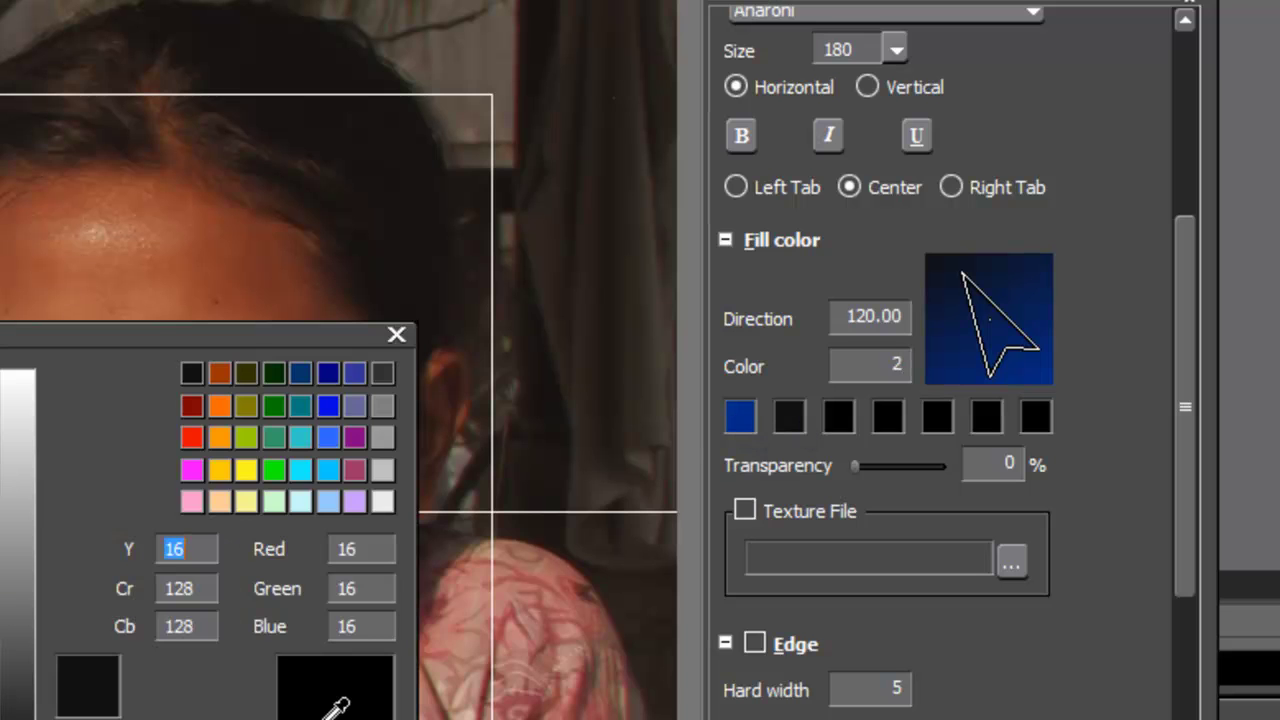
pyautogui.moveTo(0, 580); pyautogui.dragTo(0, 651)
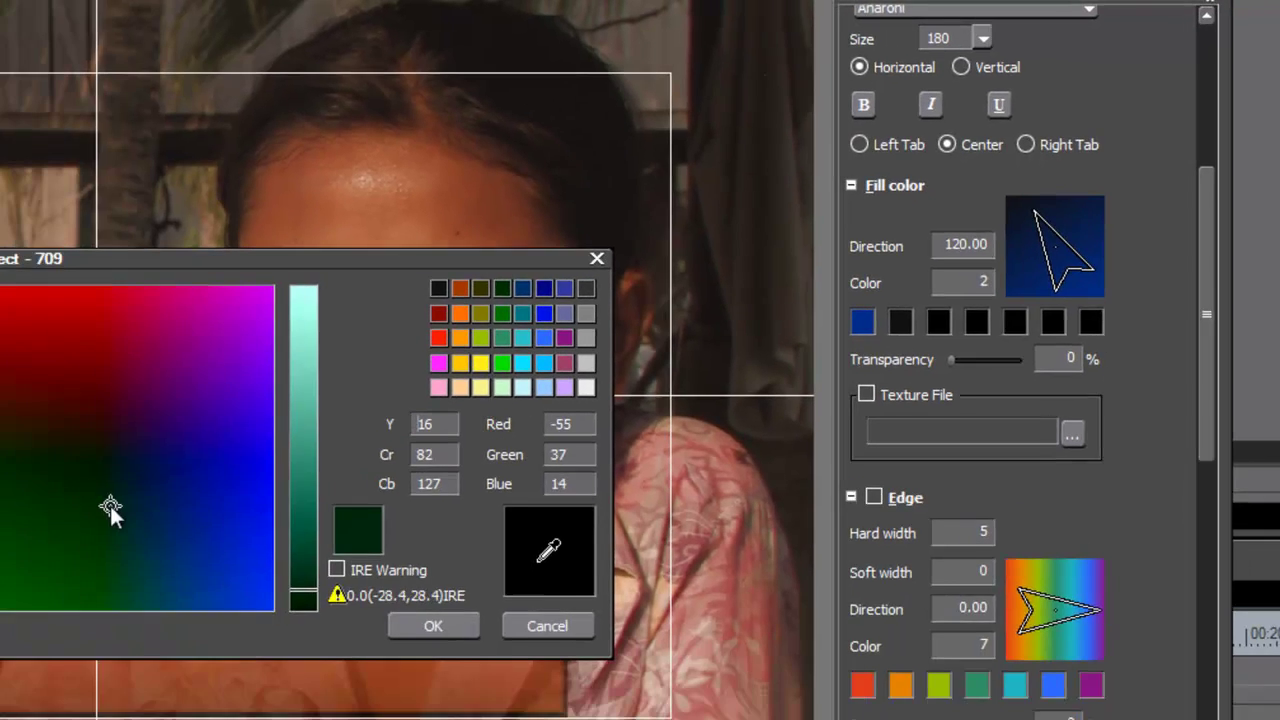
pyautogui.moveTo(109, 503); pyautogui.dragTo(138, 554)
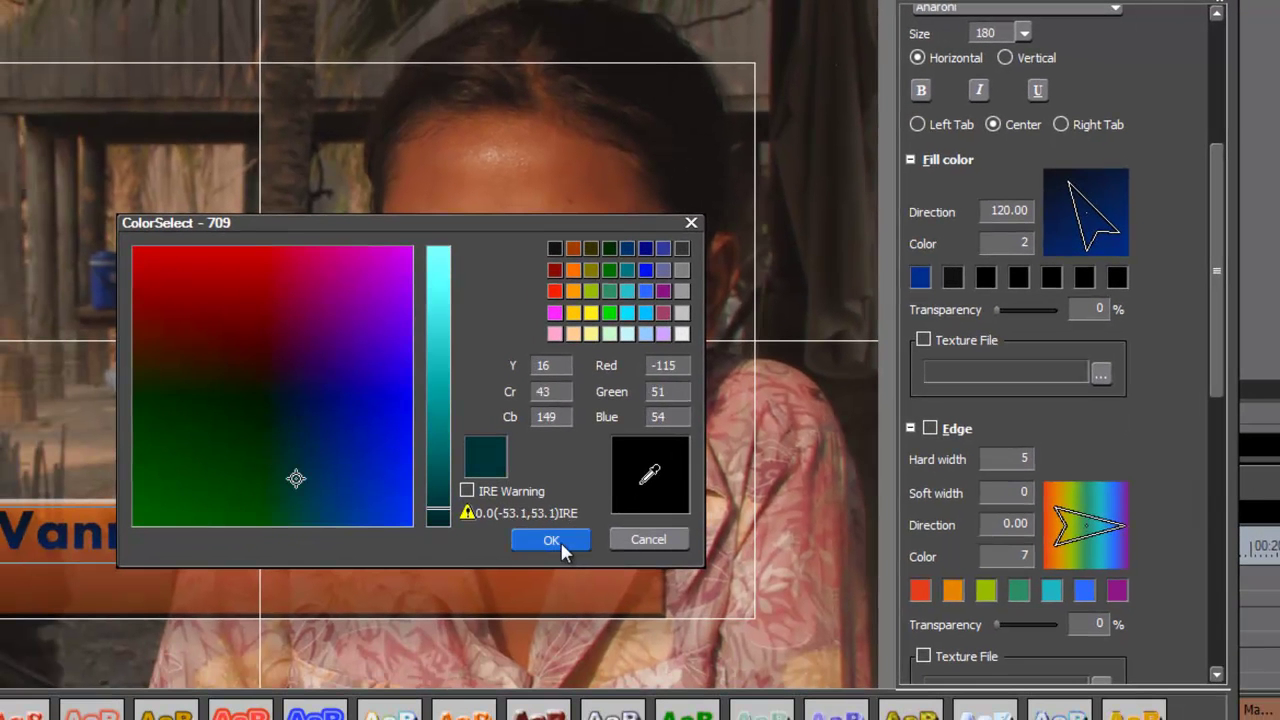
pyautogui.click(551, 540)
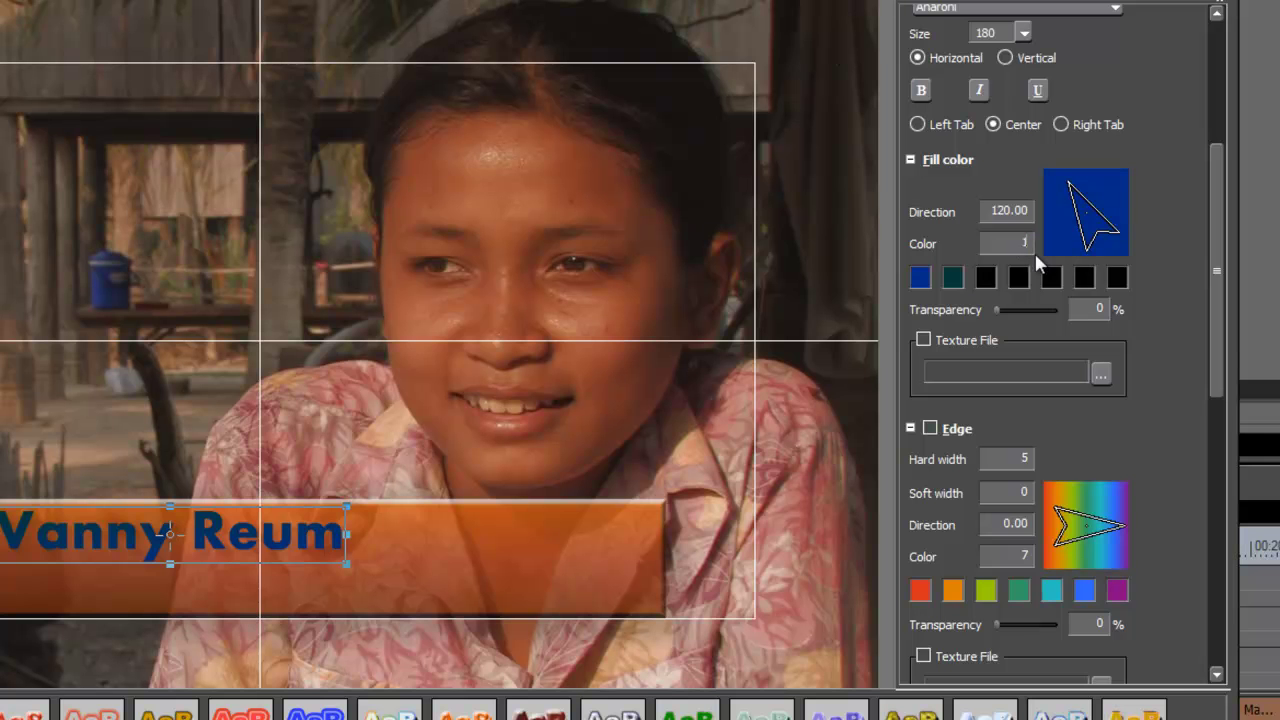
pyautogui.doubleClick(919, 279)
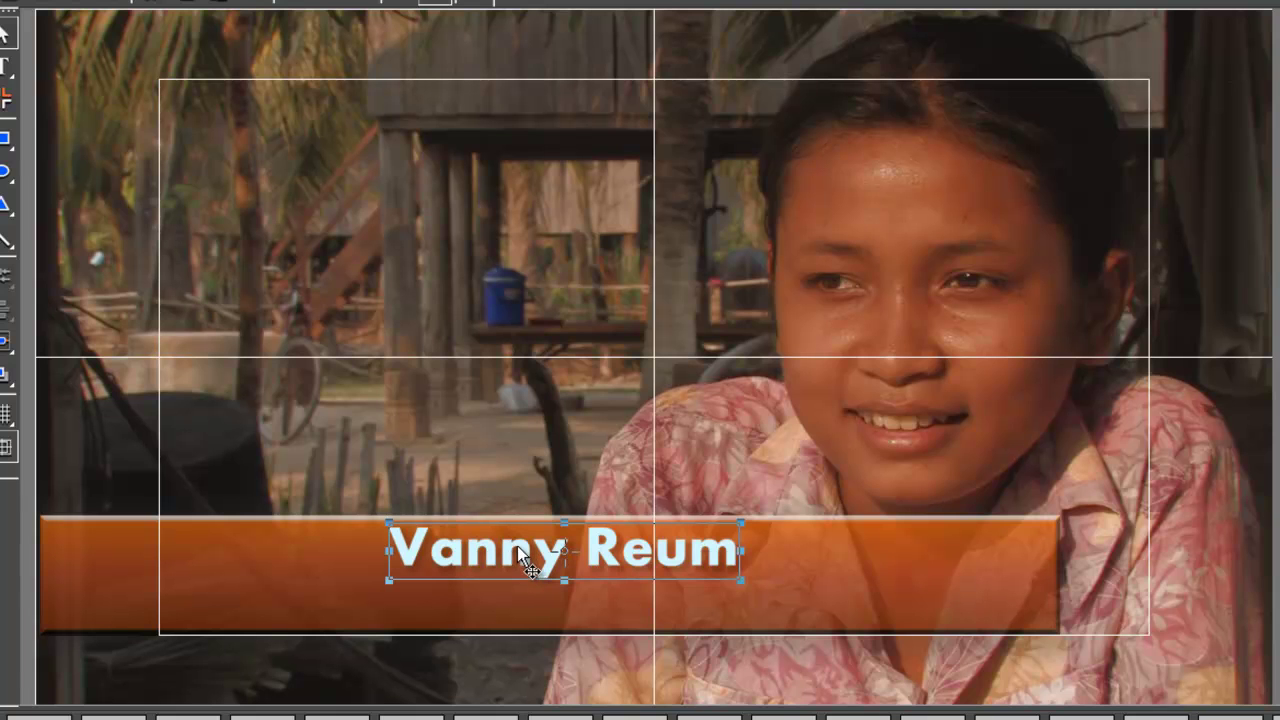
# Duplicate the name text, shrink the copy and place it just below the original
pyautogui.moveTo(518, 548); pyautogui.dragTo(518, 596)
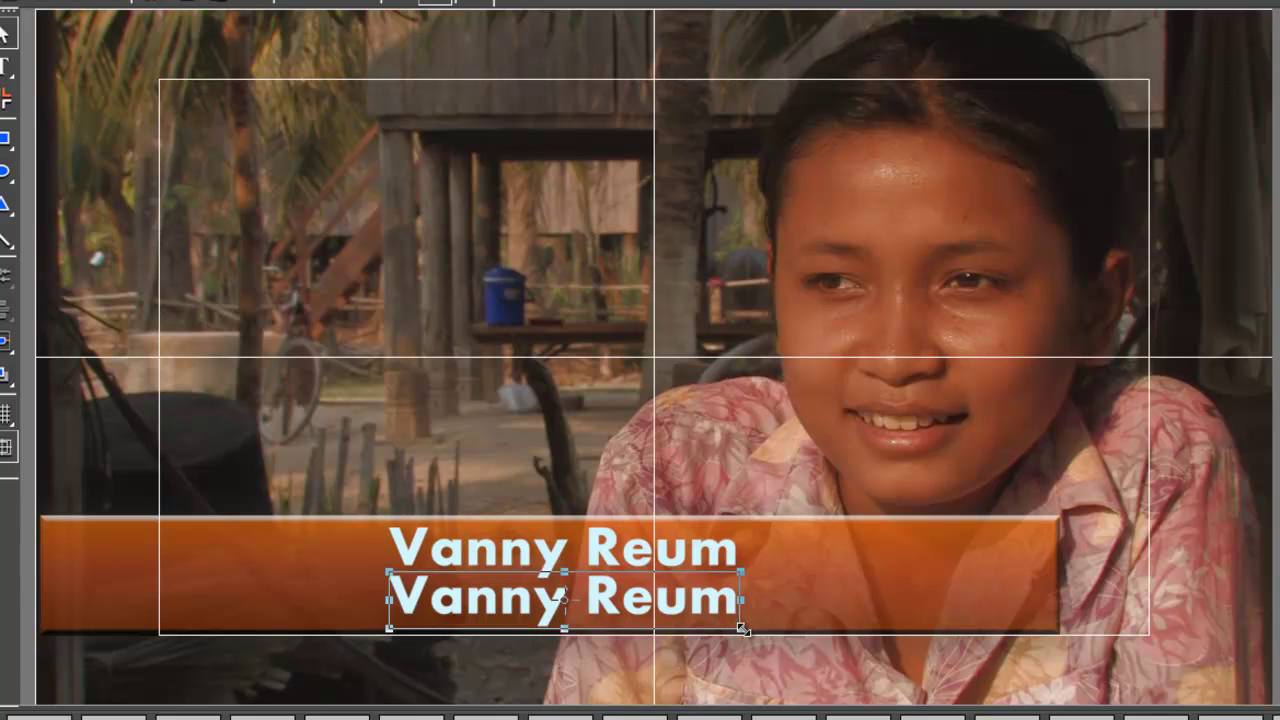
pyautogui.moveTo(741, 628); pyautogui.dragTo(700, 600)
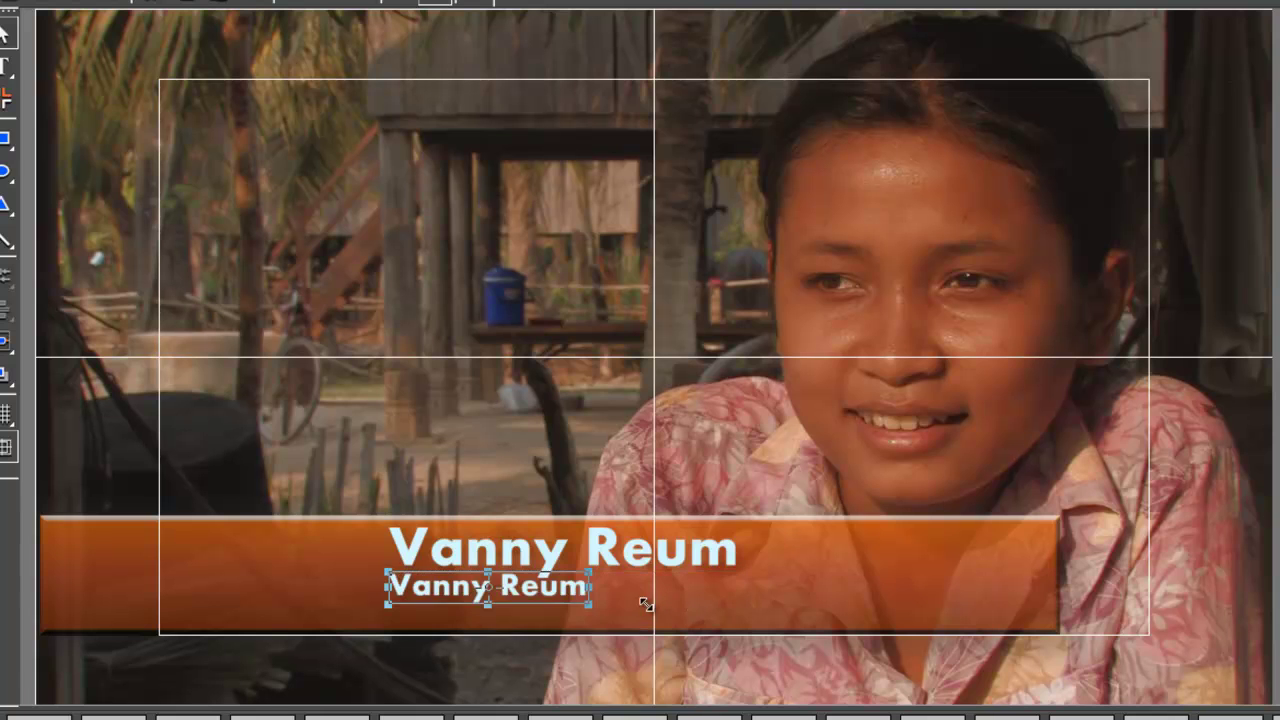
pyautogui.moveTo(522, 592); pyautogui.dragTo(529, 587)
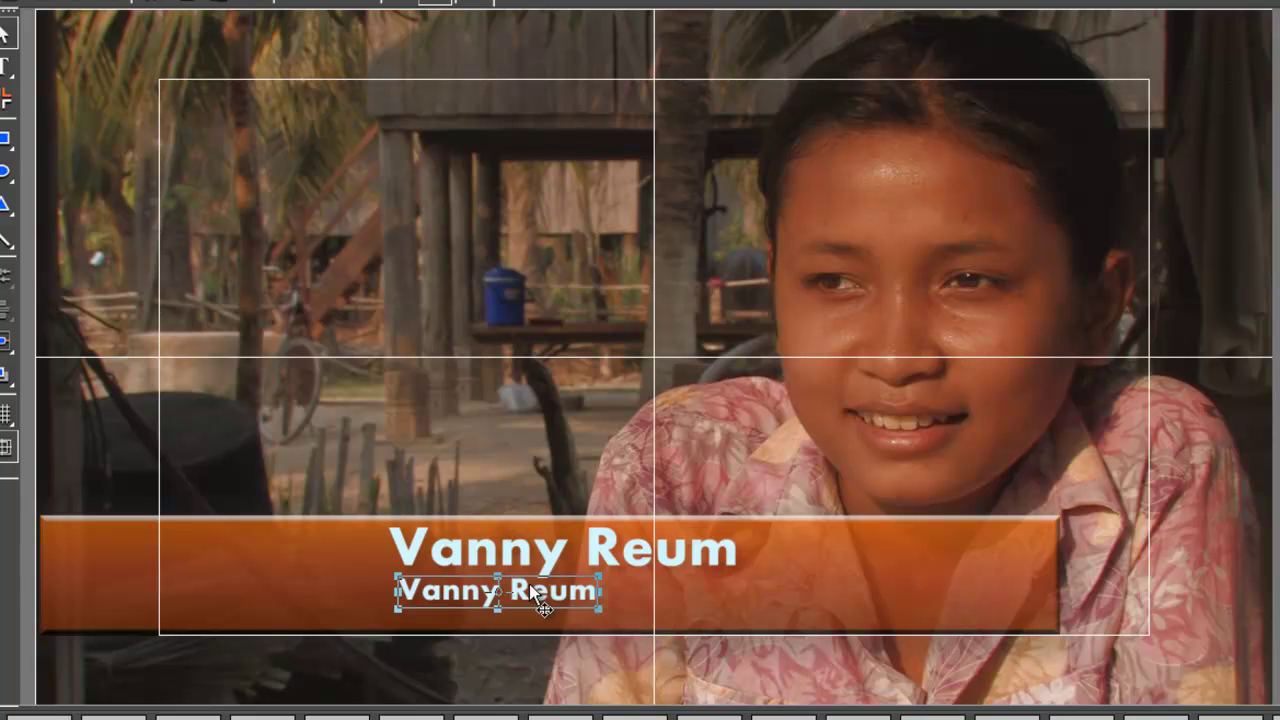
pyautogui.press('Left')
pyautogui.press('Left')
pyautogui.press('Left')
pyautogui.press('Left')
pyautogui.press('Left')
pyautogui.press('Escape')
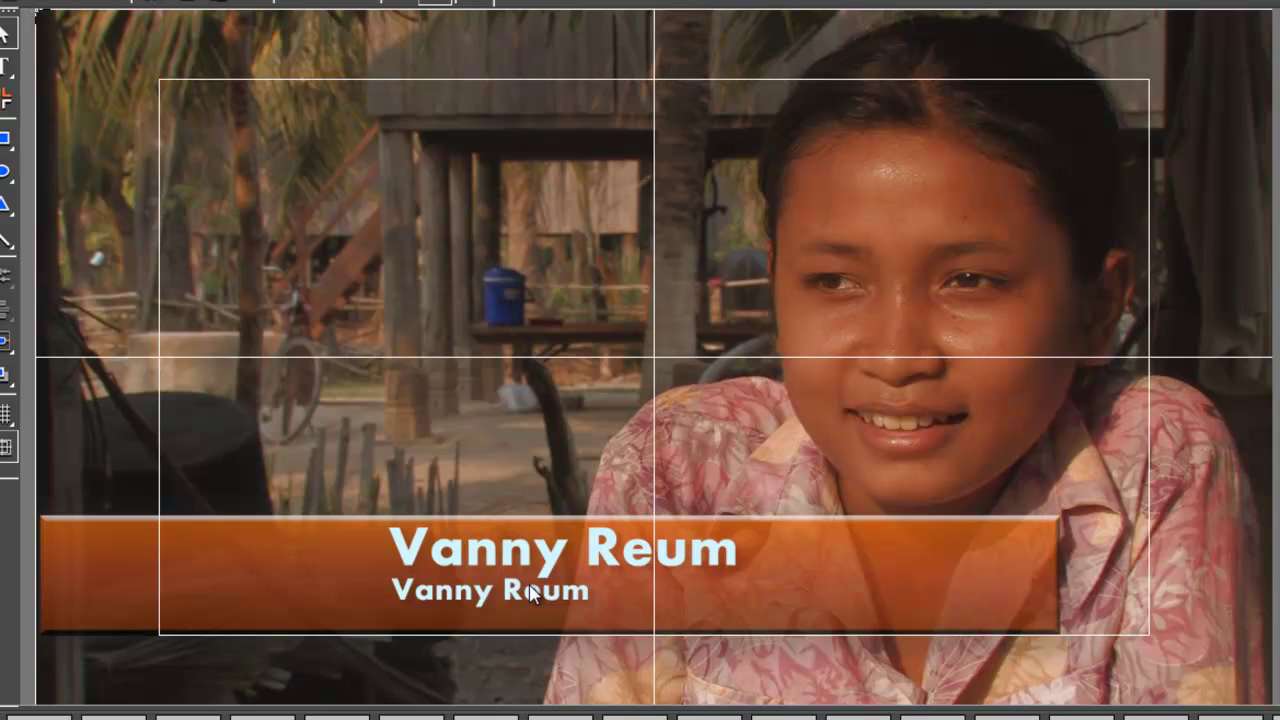
# Retype the smaller copy as 'Grade 6' and nudge it into position
pyautogui.click(527, 589)
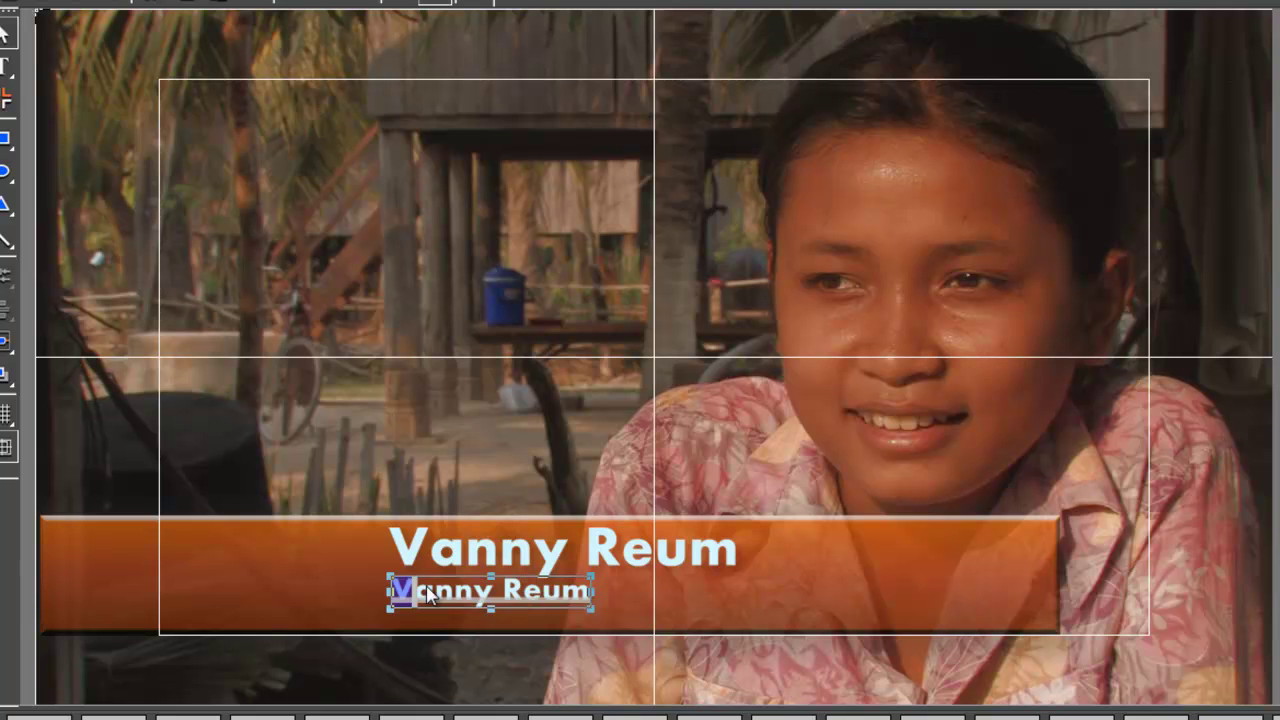
pyautogui.moveTo(394, 590); pyautogui.dragTo(601, 604)
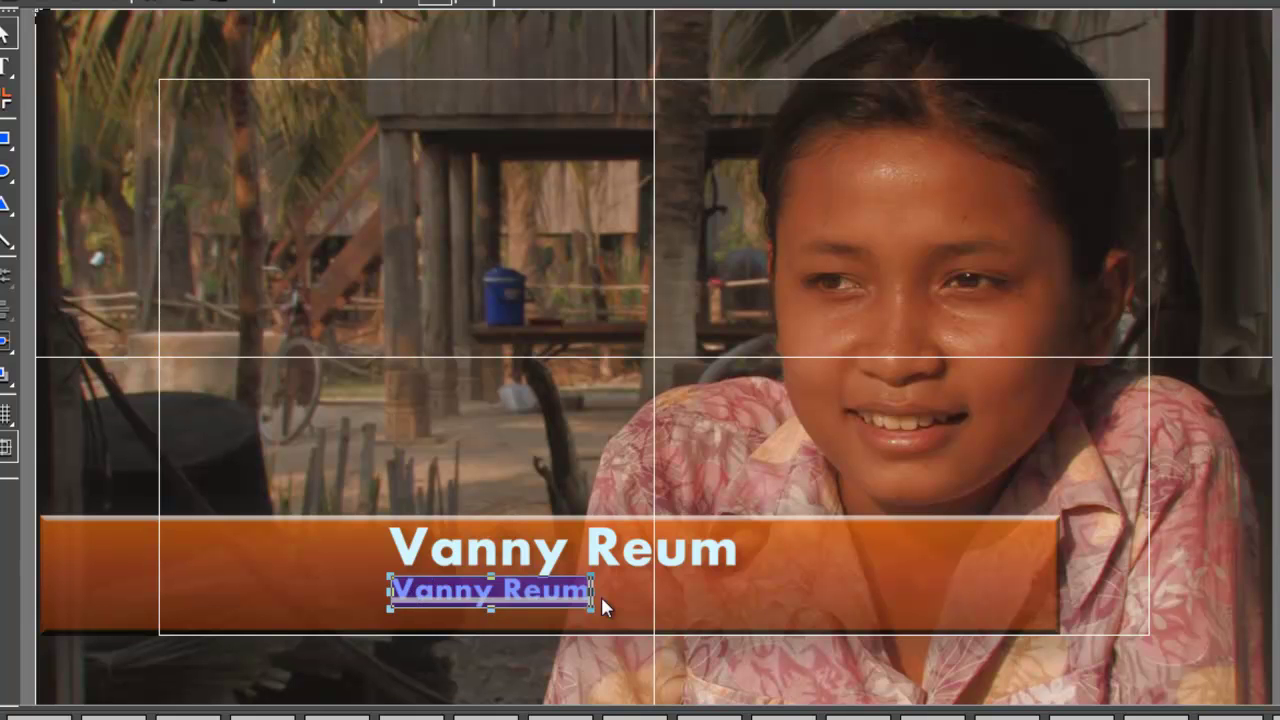
pyautogui.write('Grade 6')
pyautogui.click(465, 600)
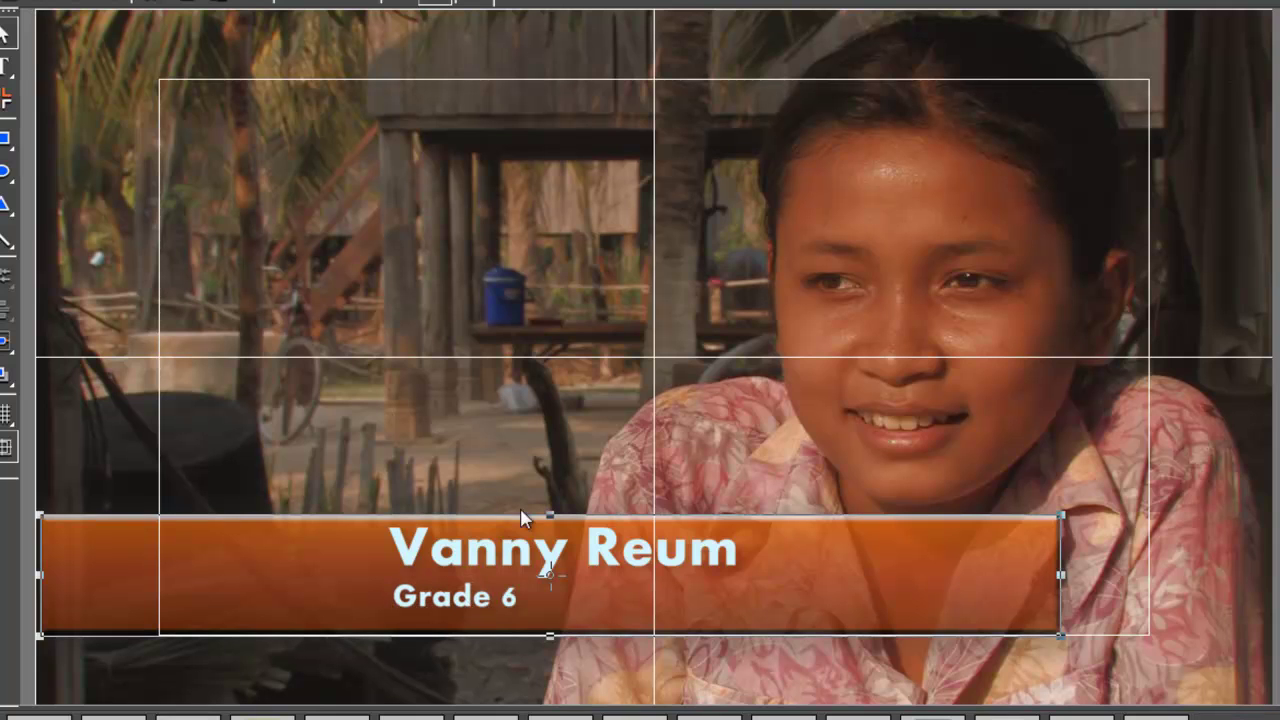
pyautogui.click(516, 430)
pyautogui.click(462, 600)
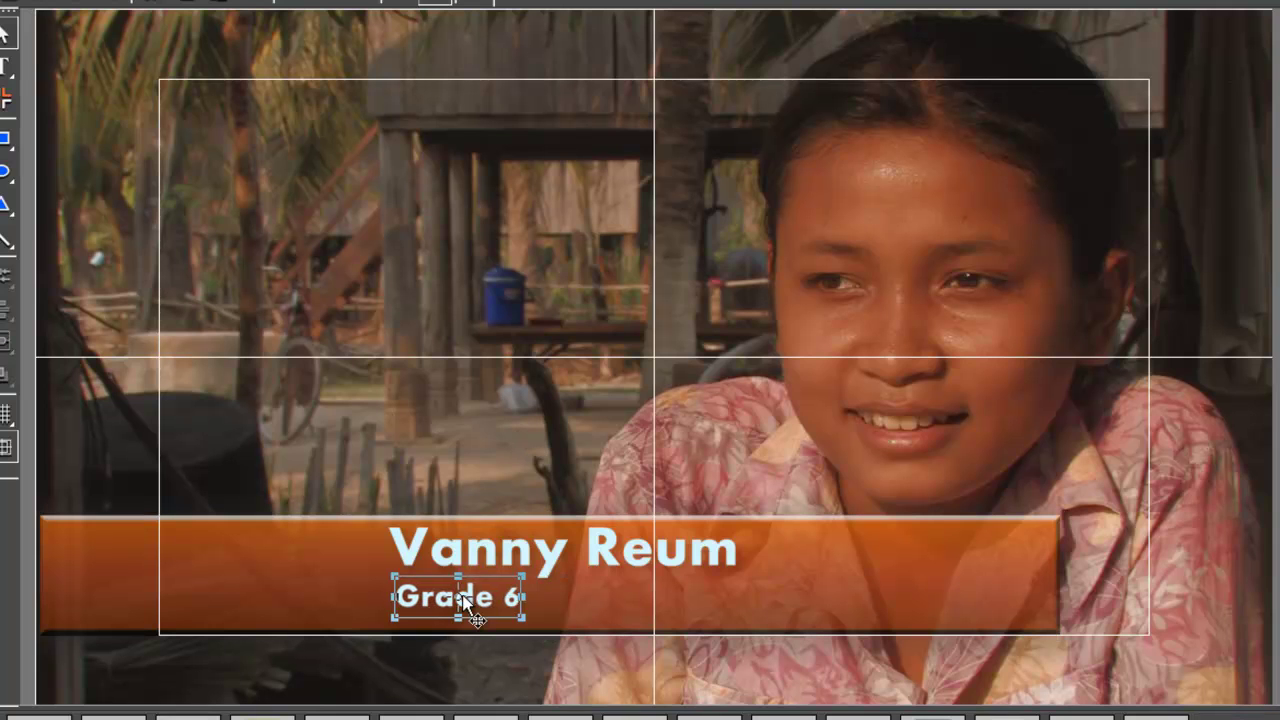
pyautogui.moveTo(462, 600); pyautogui.dragTo(462, 594)
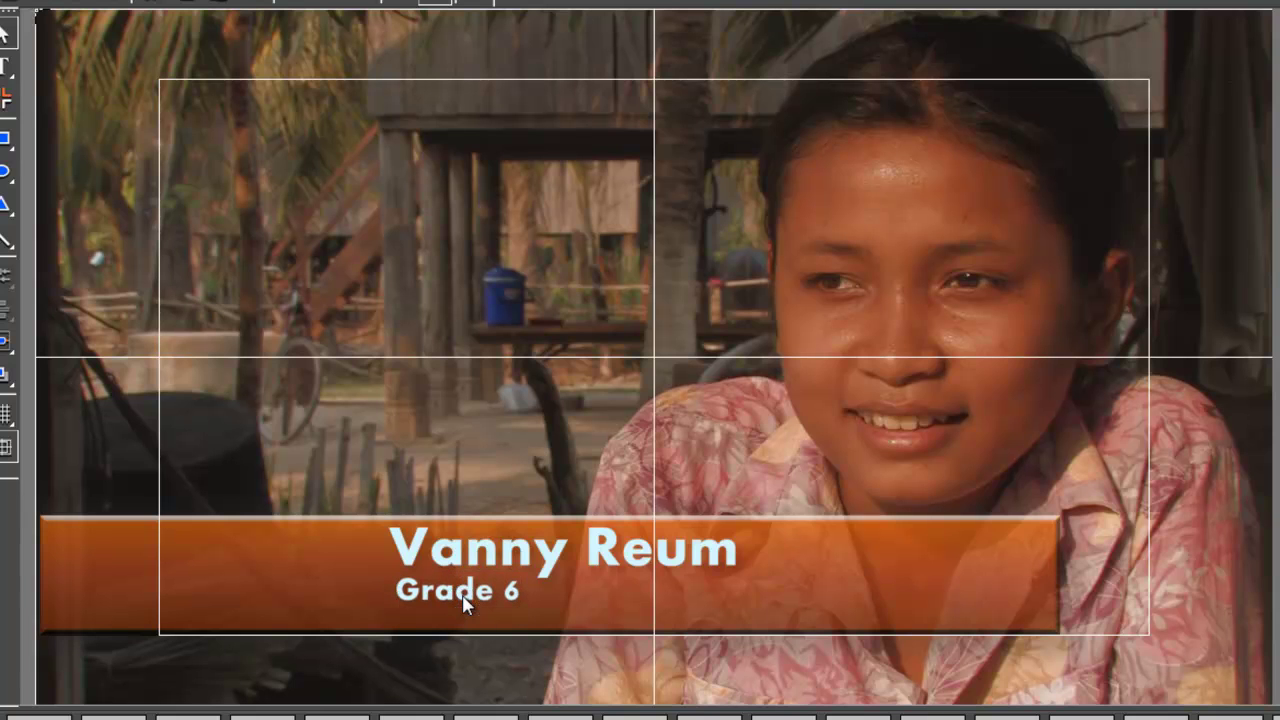
pyautogui.click(462, 594)
# Duplicate 'Grade 6' below itself and retype the copy as 'Pursat, Cambodia'
pyautogui.click(467, 594)
pyautogui.click(467, 594)
pyautogui.click(5, 35)
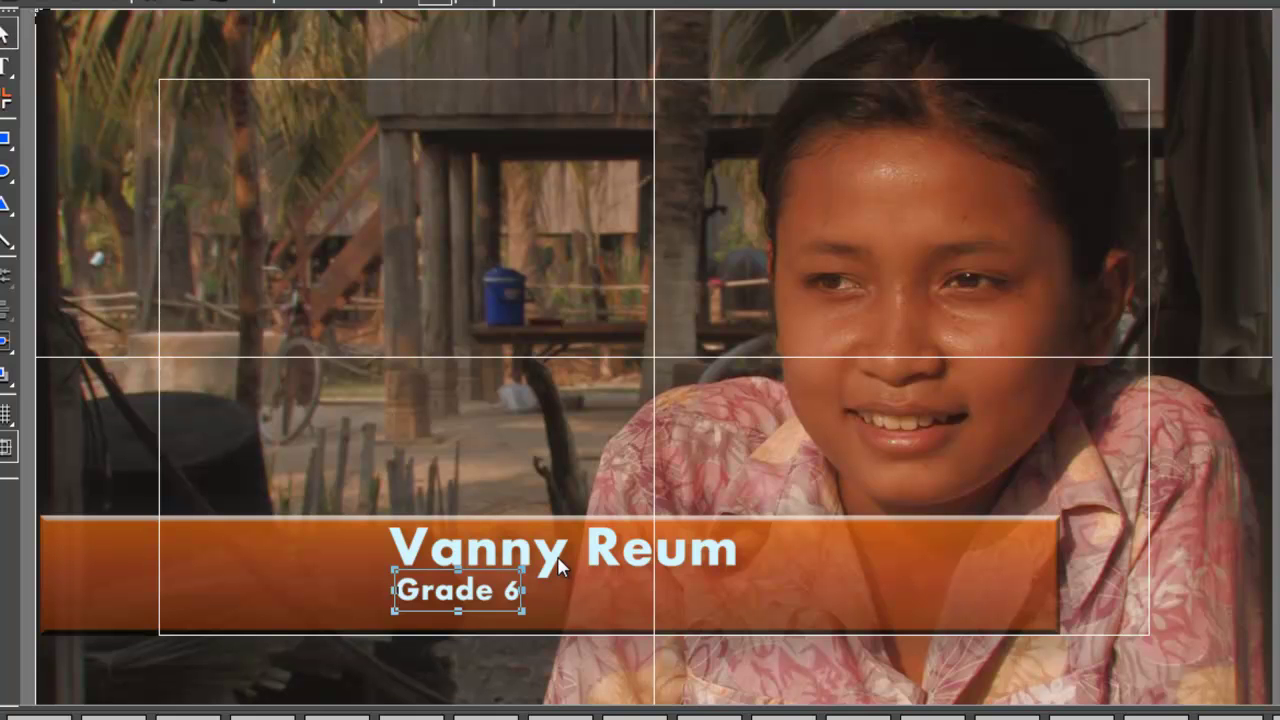
pyautogui.moveTo(468, 586); pyautogui.dragTo(470, 617)
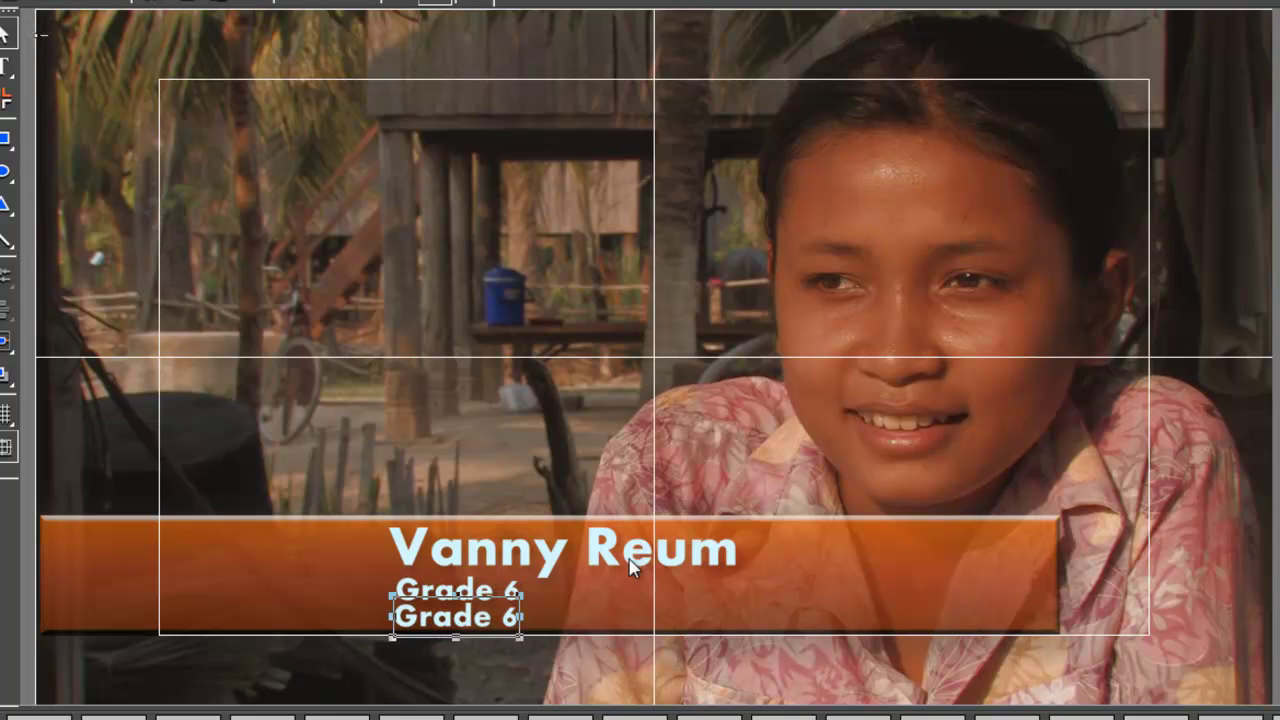
pyautogui.click(411, 617)
pyautogui.hotkey('ctrl', 'a')
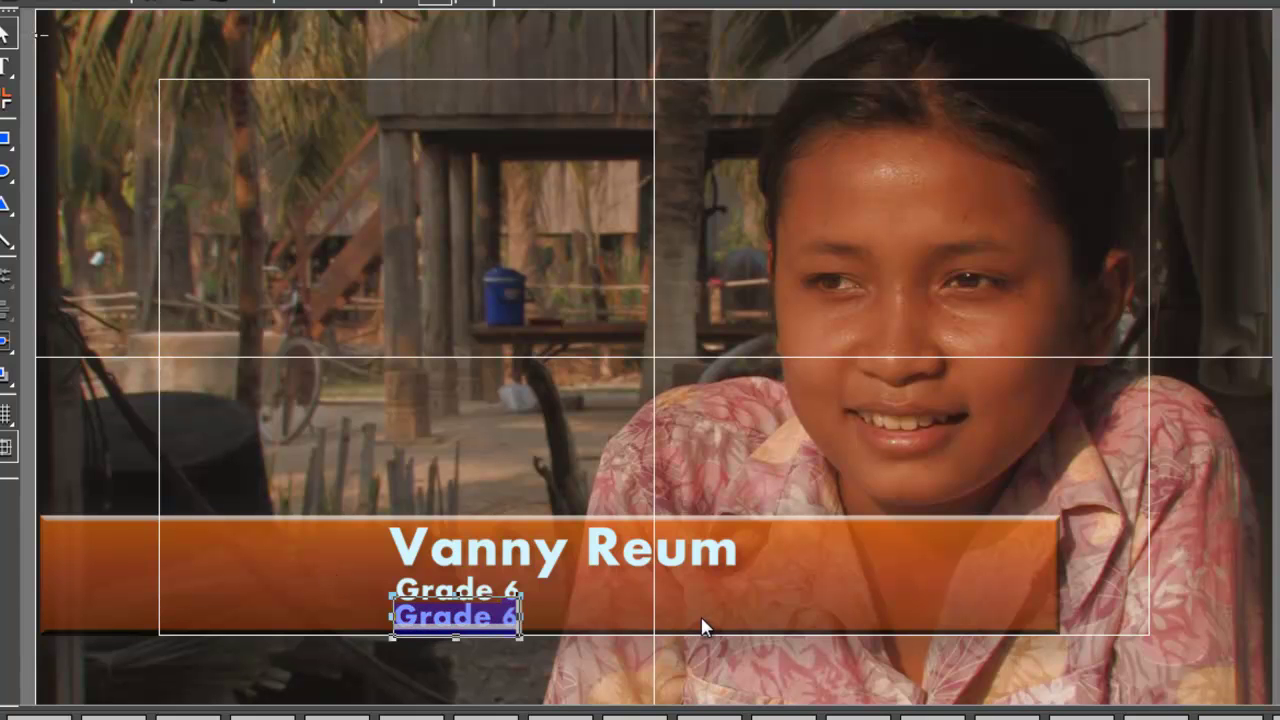
pyautogui.write('P')
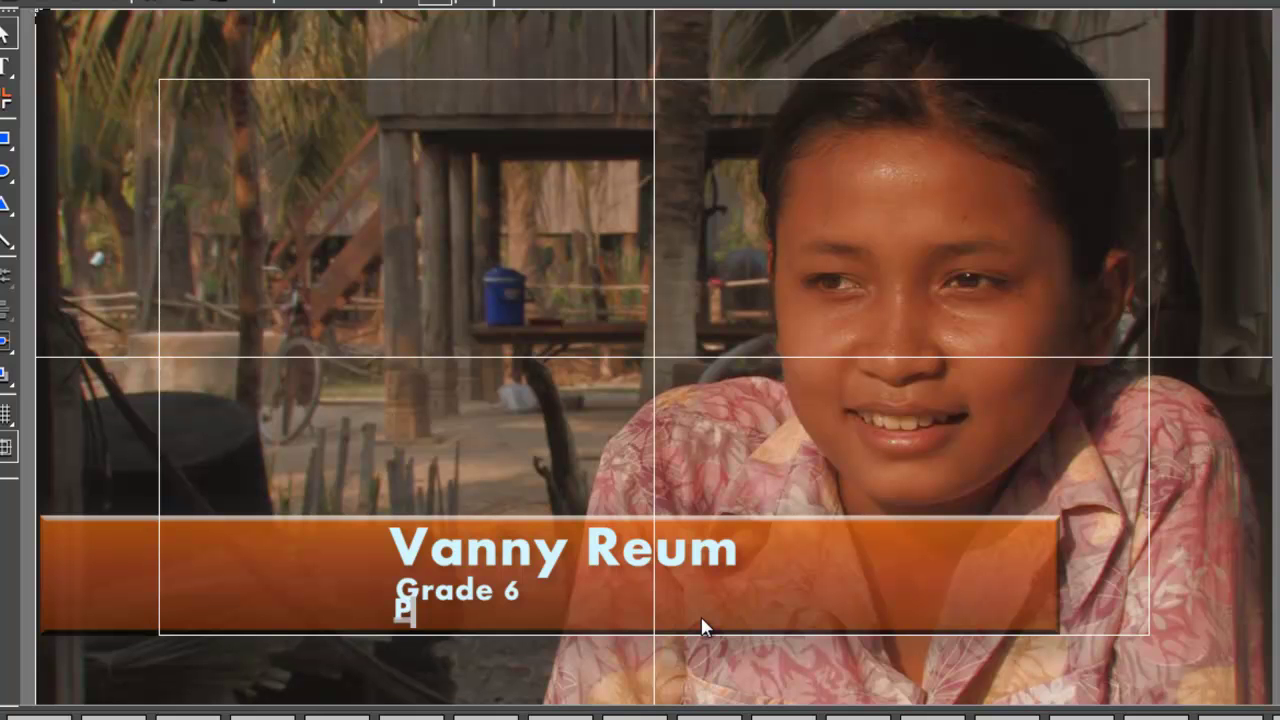
pyautogui.write('ursat, Cambodia')
pyautogui.click(827, 560)
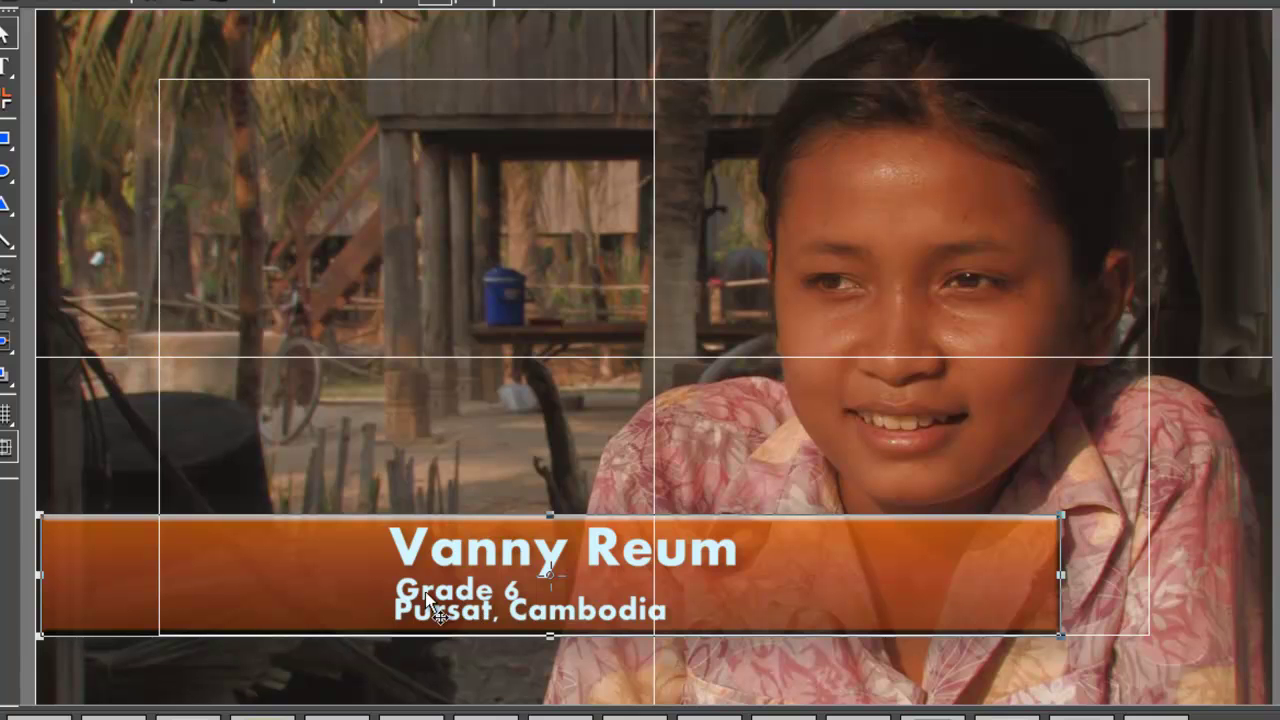
# Nudge 'Grade 6' up and 'Pursat, Cambodia' down and right to space the lines
pyautogui.click(456, 640)
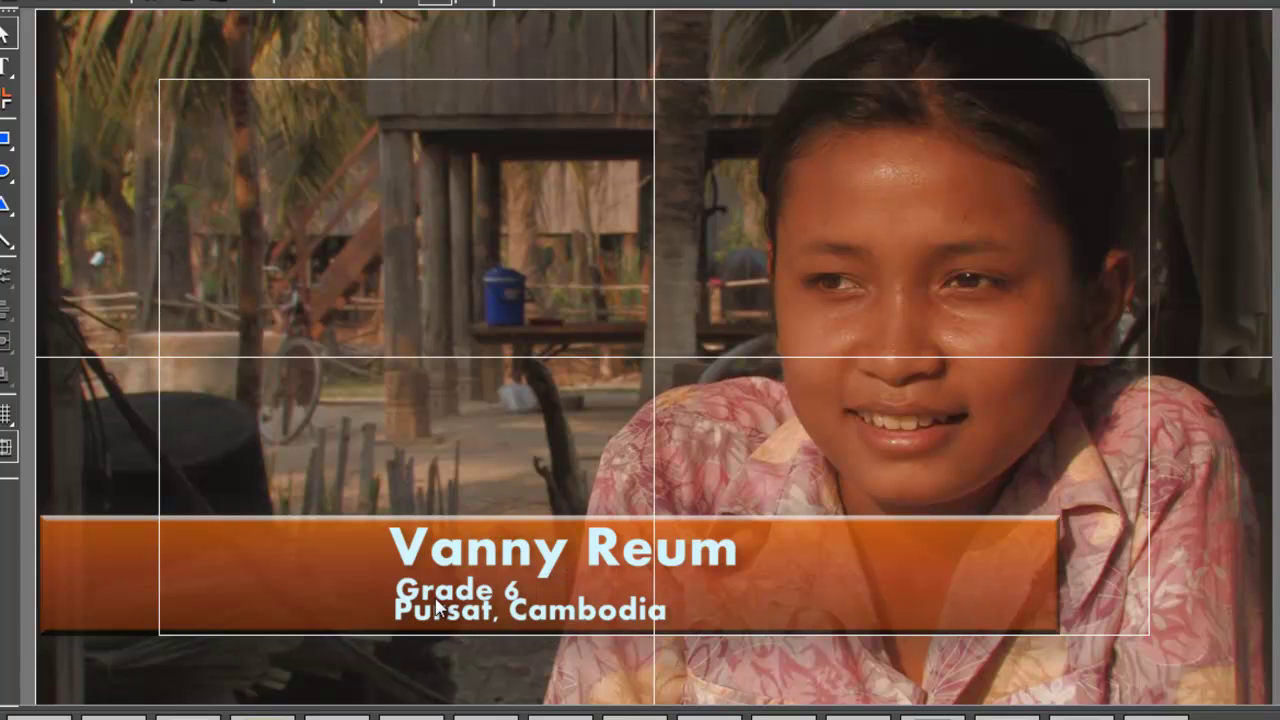
pyautogui.click(439, 594)
pyautogui.press('Up')
pyautogui.press('Up')
pyautogui.press('Up')
pyautogui.press('Up')
pyautogui.press('Up')
pyautogui.press('Up')
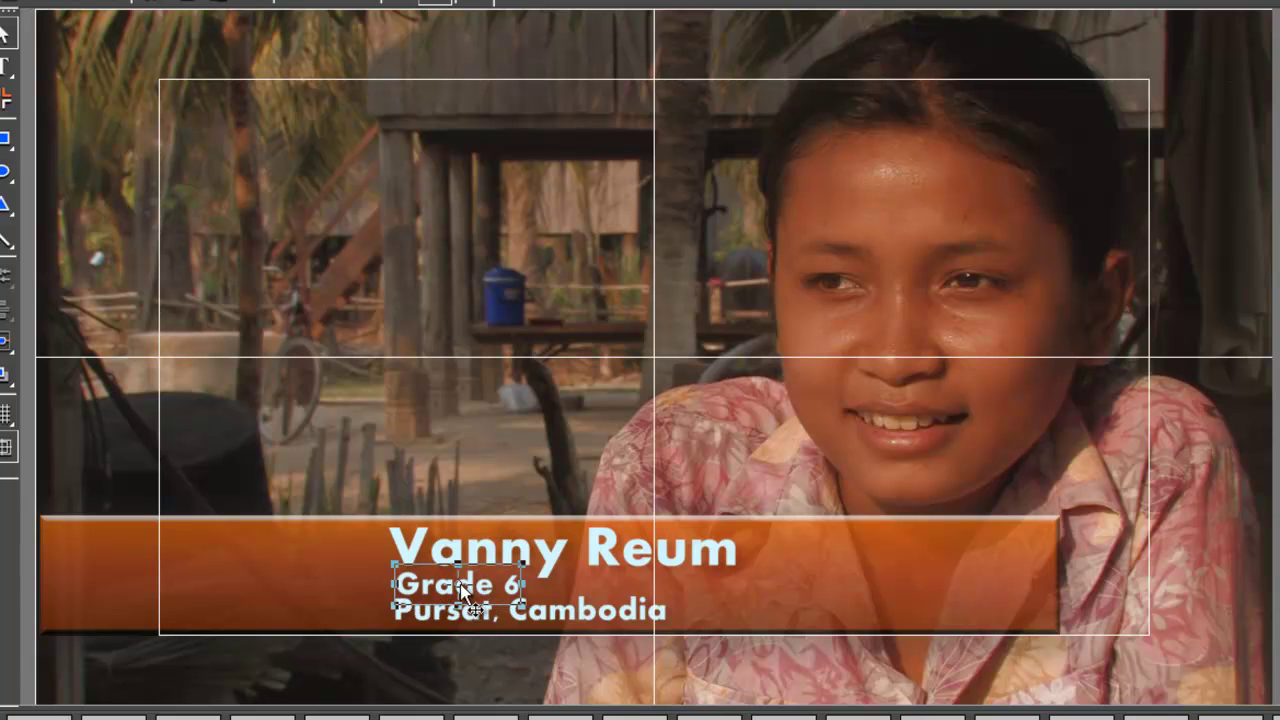
pyautogui.click(470, 610)
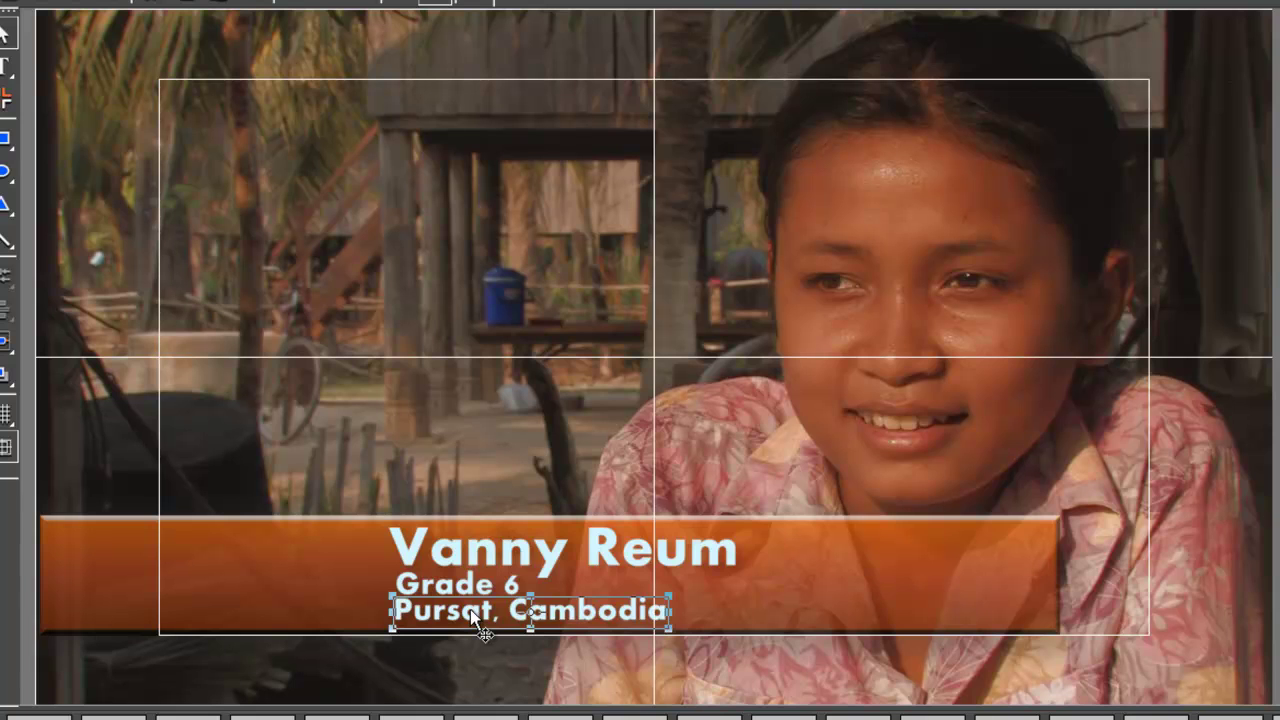
pyautogui.press('Down')
pyautogui.press('Down')
pyautogui.press('Down')
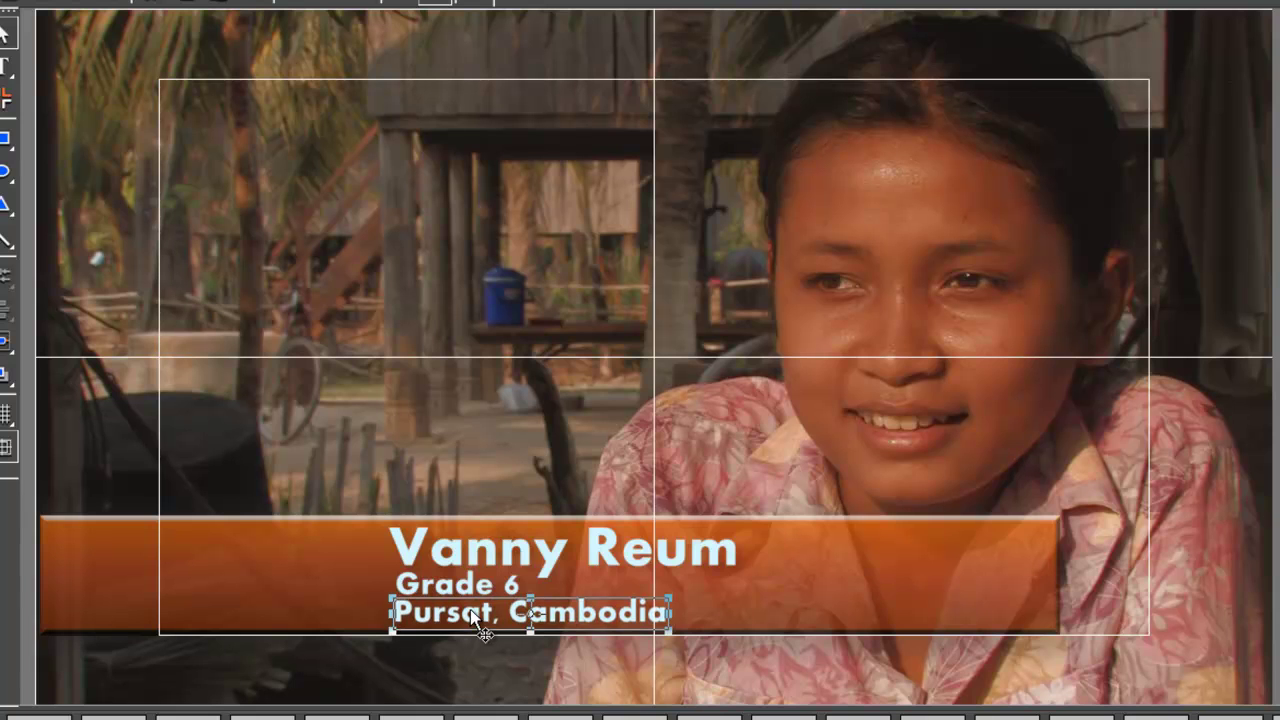
pyautogui.press('Right')
pyautogui.press('Right')
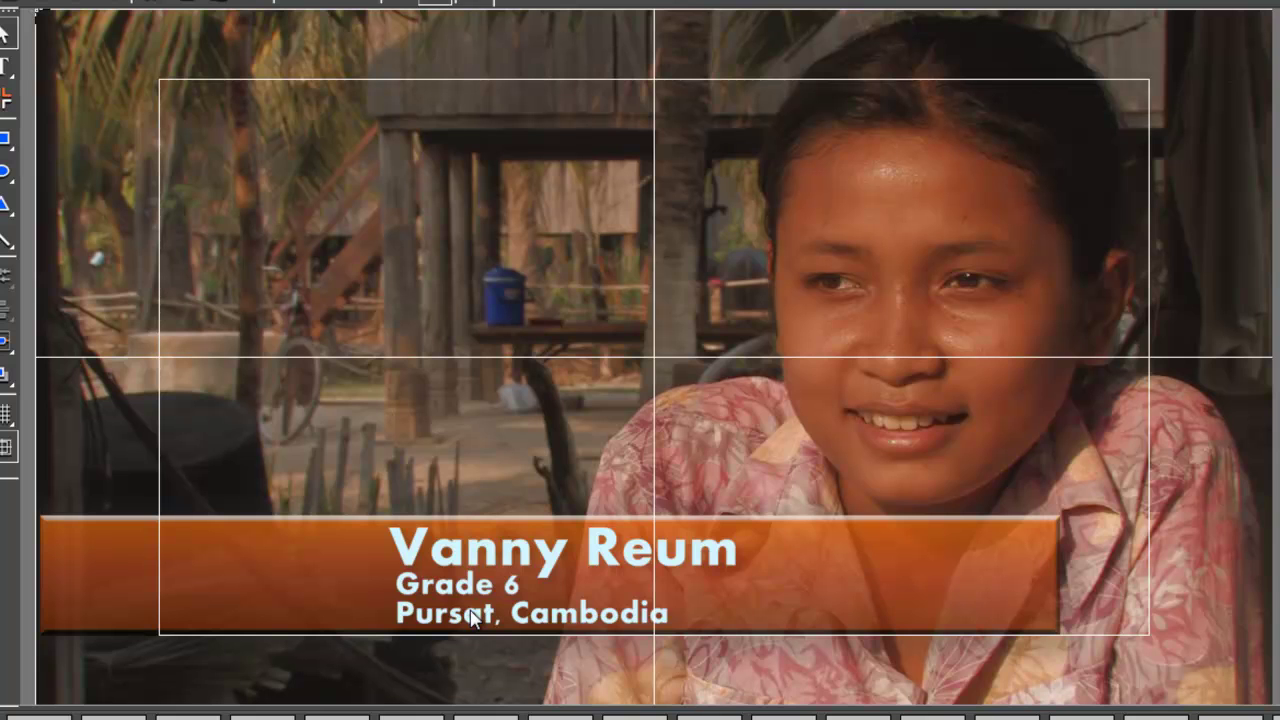
# Shift the name line slightly up-left and turn on the canvas alignment grid
pyautogui.click(495, 556)
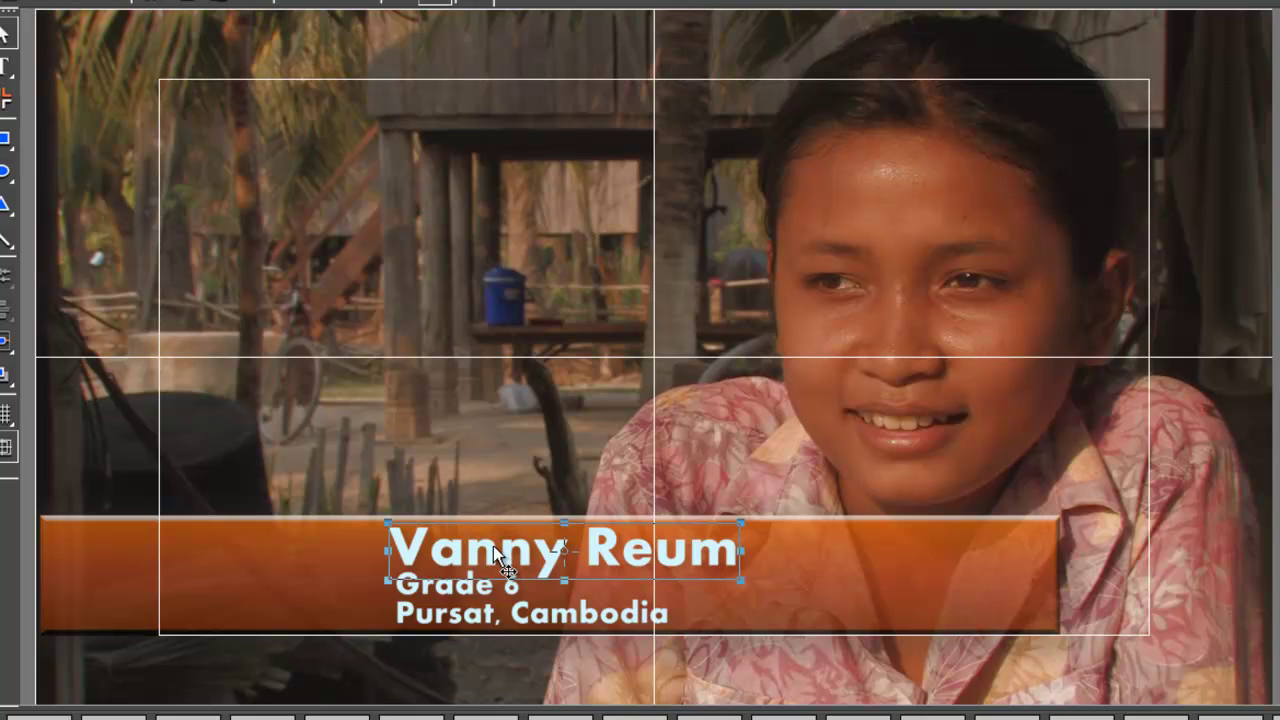
pyautogui.moveTo(493, 546); pyautogui.dragTo(491, 544)
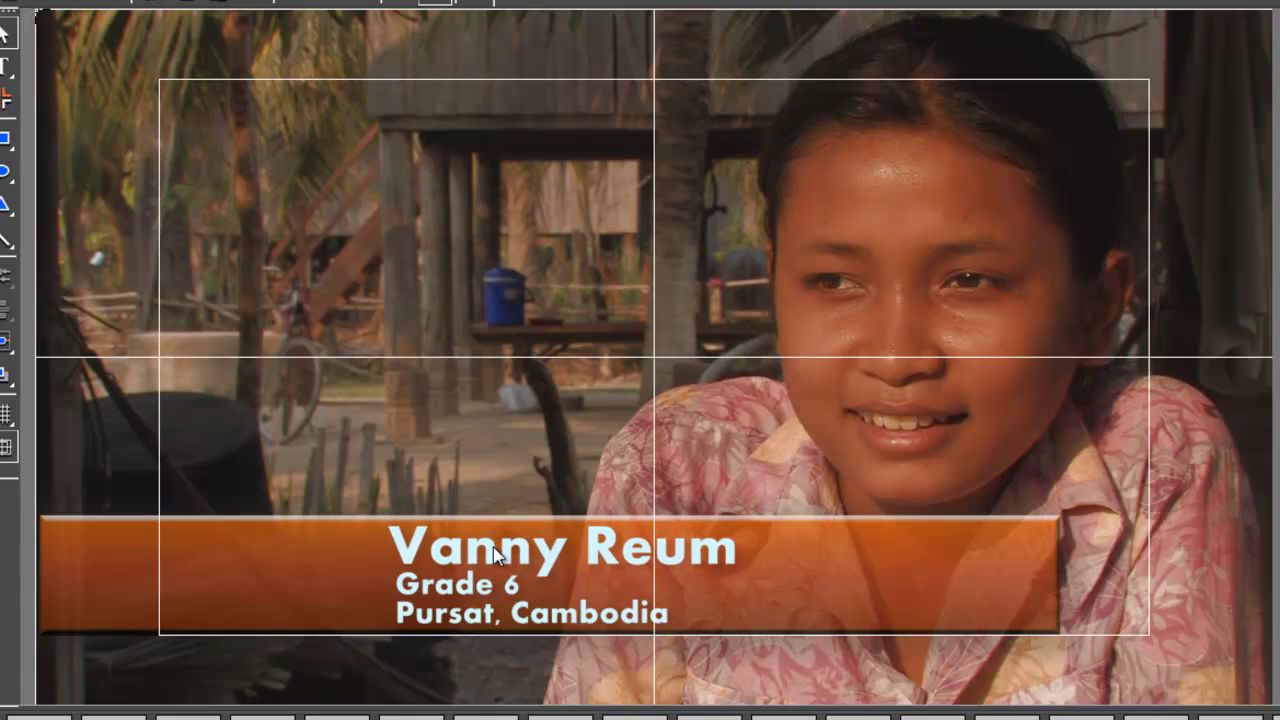
pyautogui.click(1008, 383)
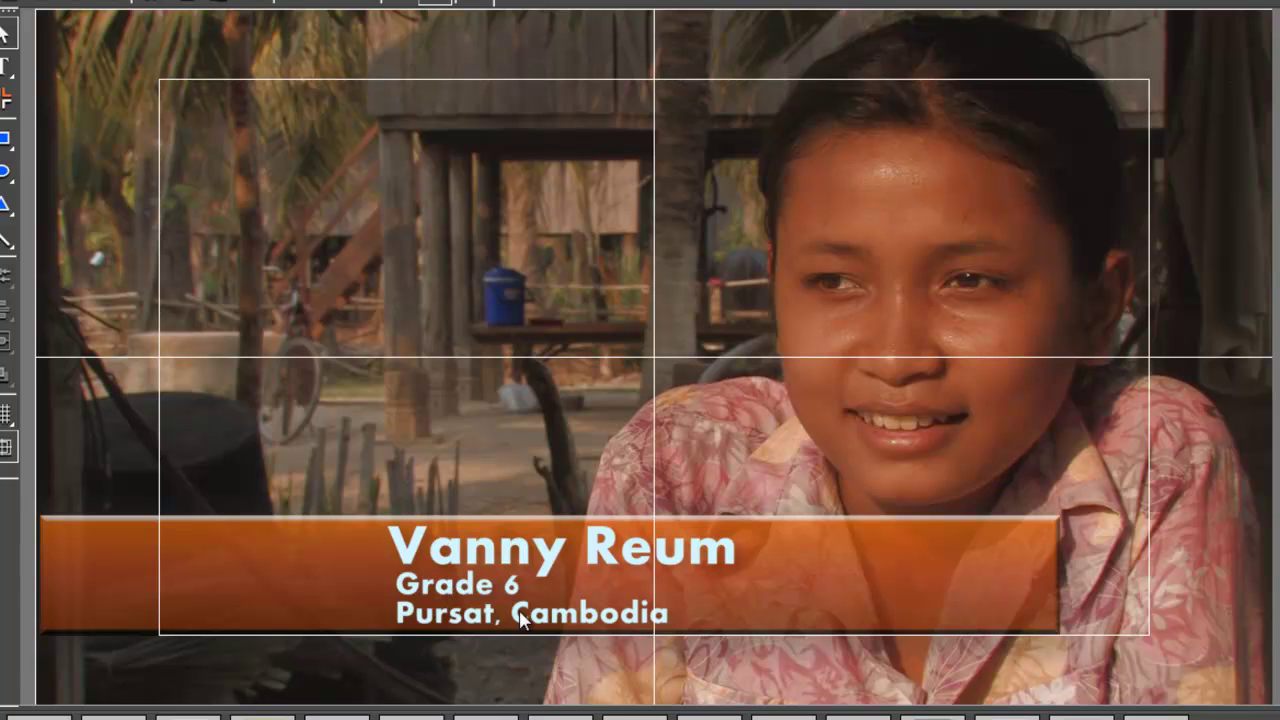
pyautogui.click(519, 557)
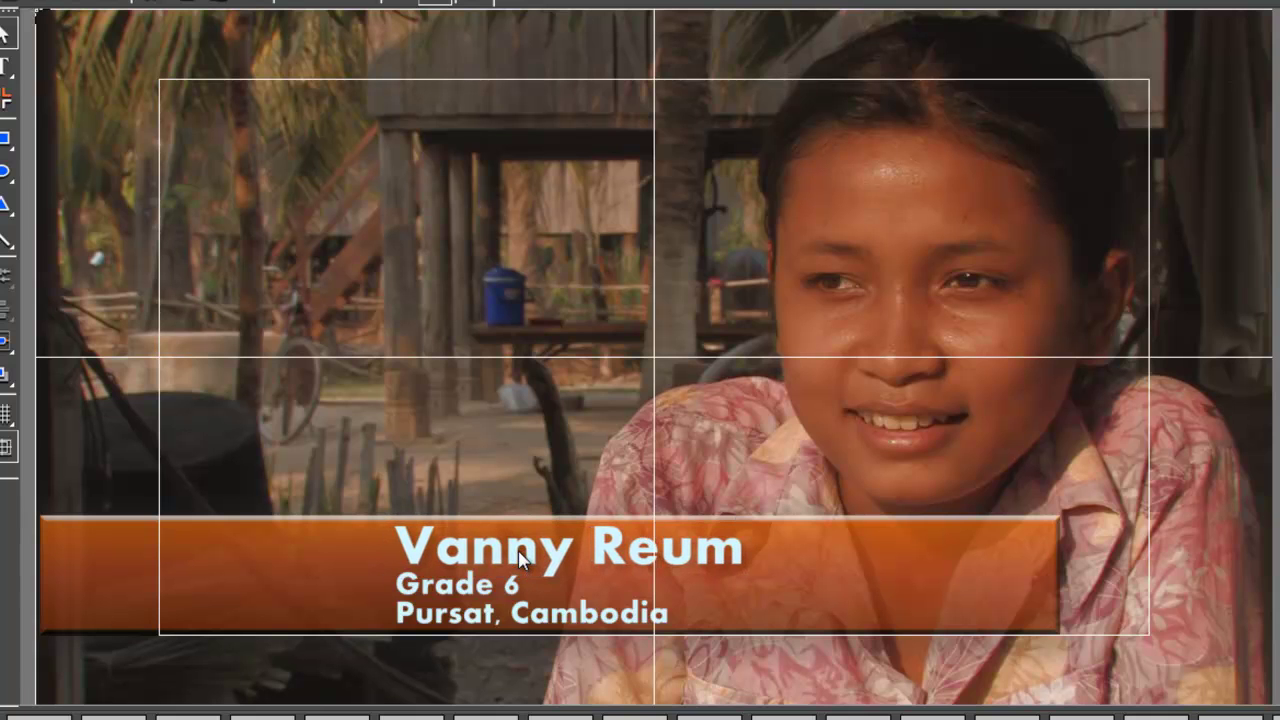
pyautogui.click(6, 420)
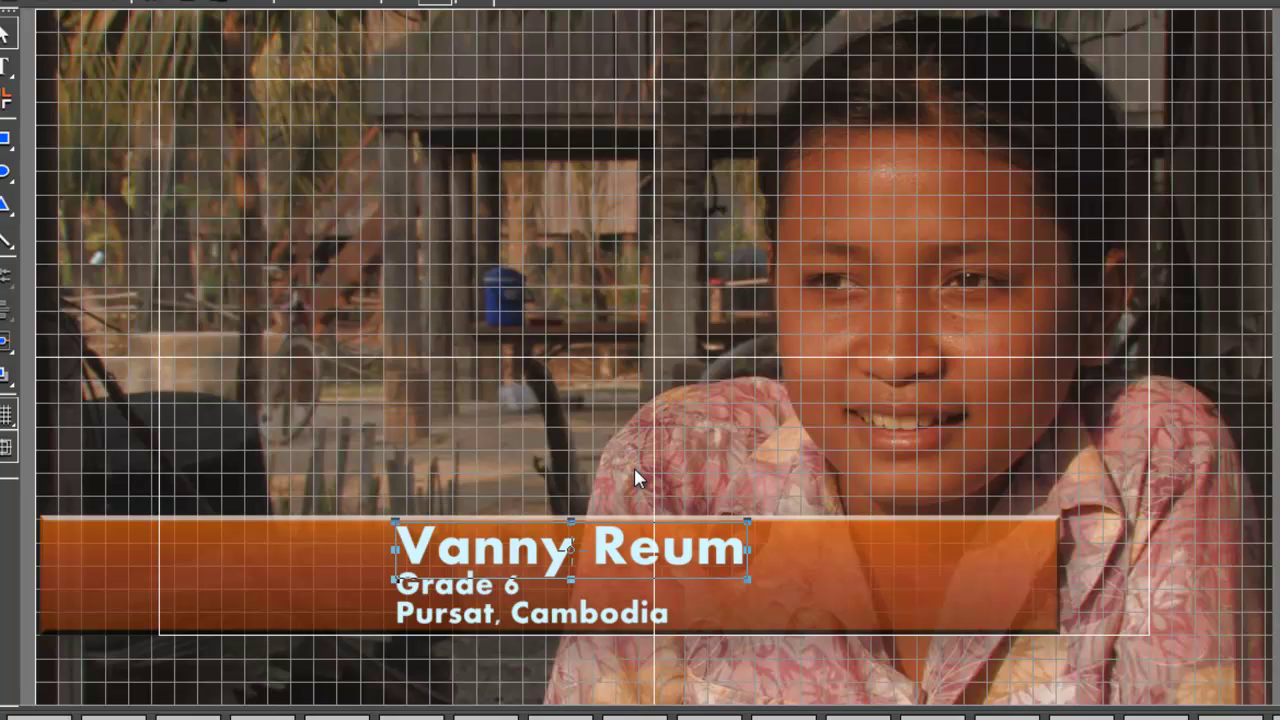
# Nudge 'Grade 6' and 'Pursat, Cambodia' slightly right to line up with the name
pyautogui.click(634, 468)
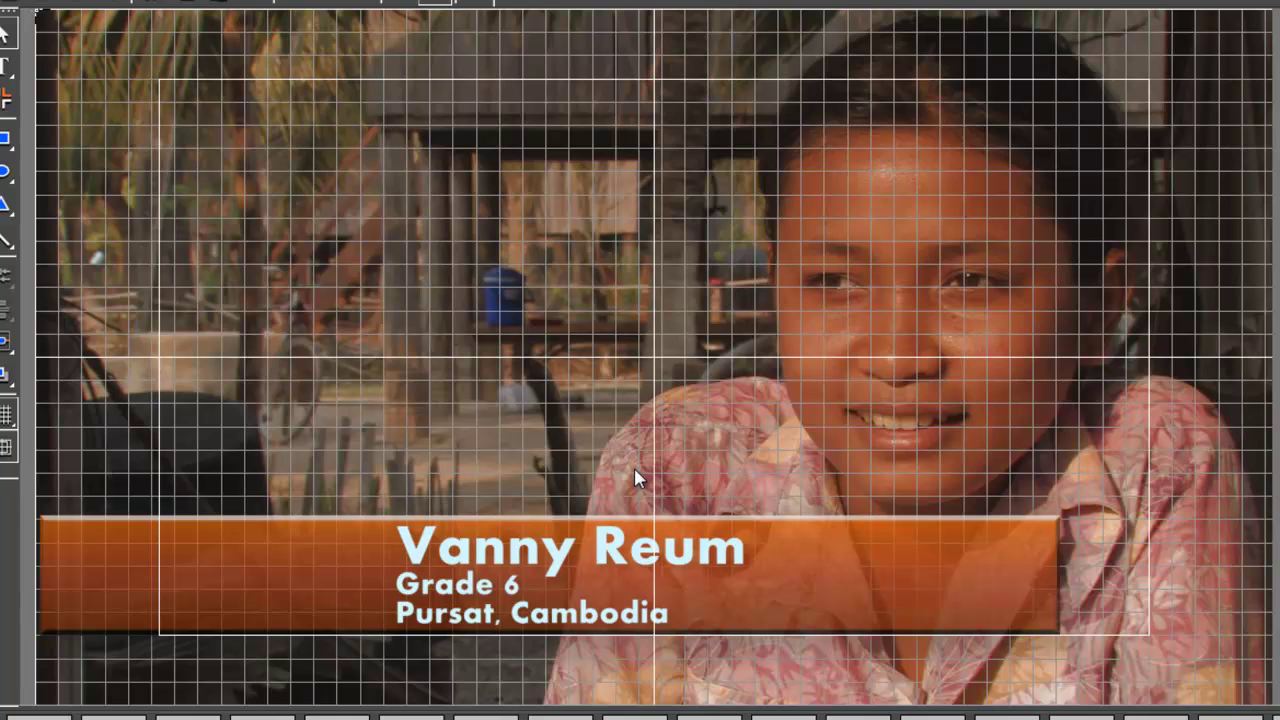
pyautogui.click(533, 516)
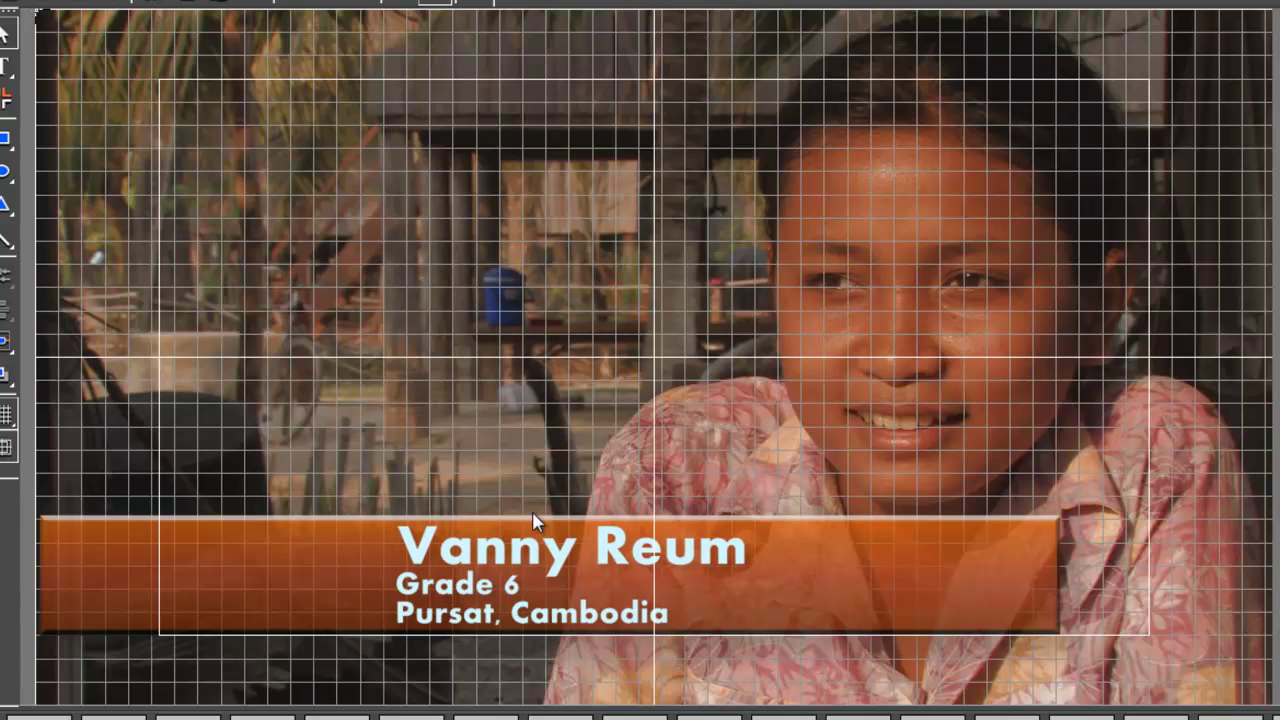
pyautogui.click(434, 583)
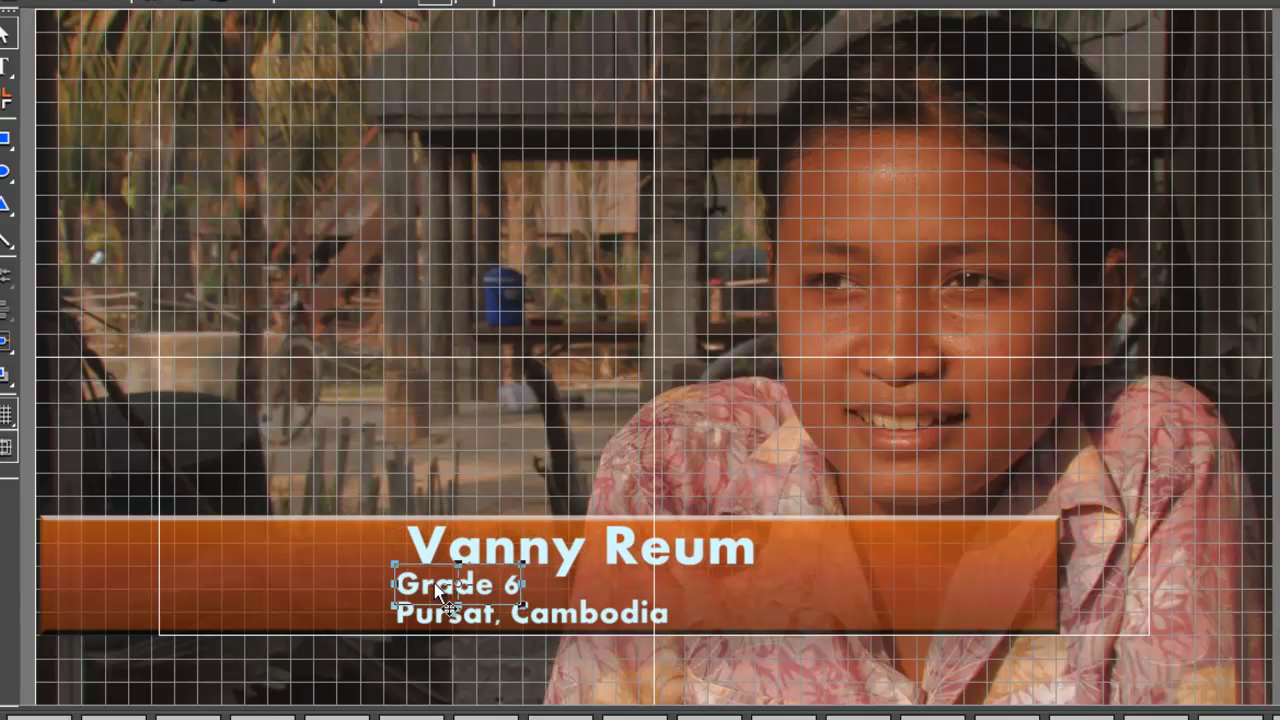
pyautogui.press('Right')
pyautogui.press('Right')
pyautogui.press('Right')
pyautogui.press('Right')
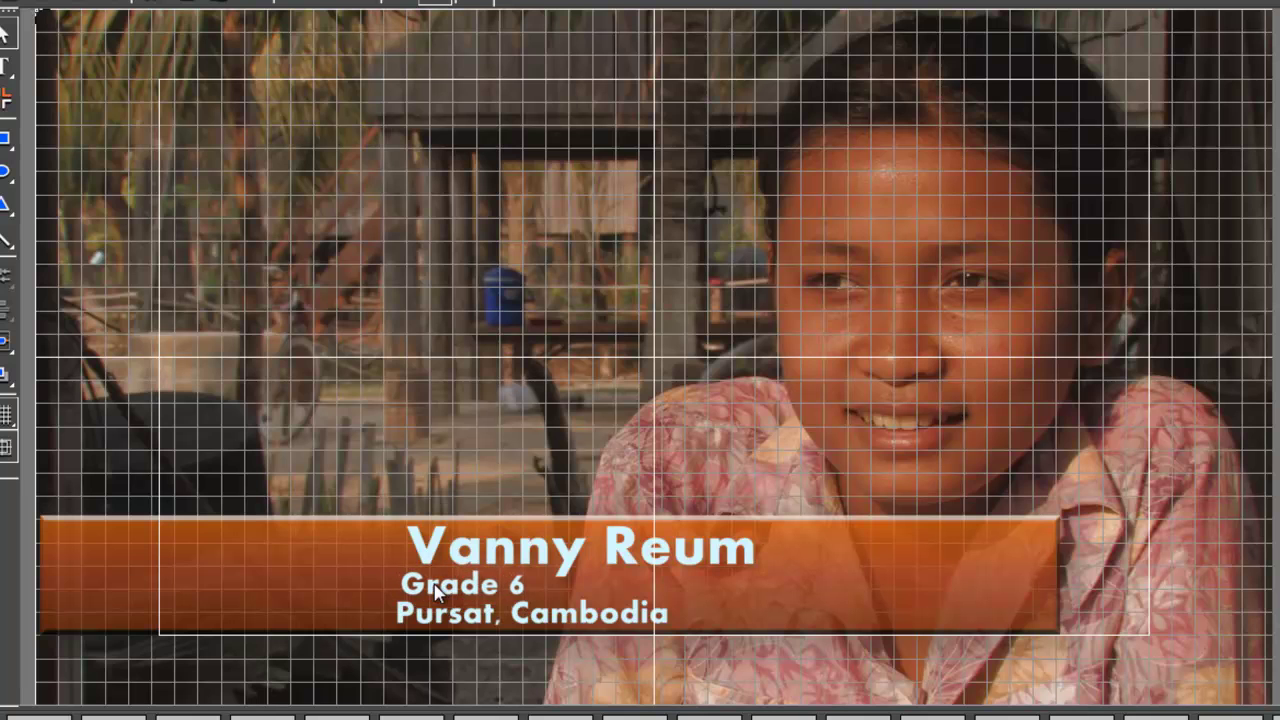
pyautogui.press('Right')
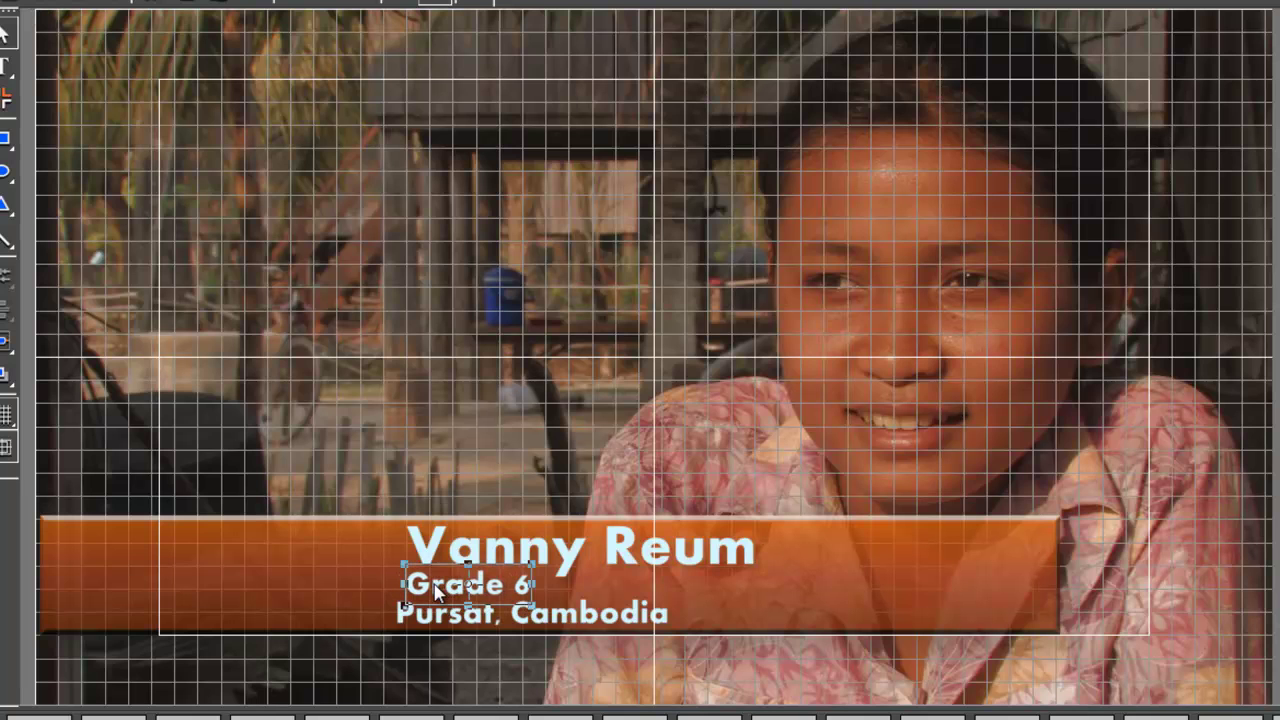
pyautogui.click(436, 613)
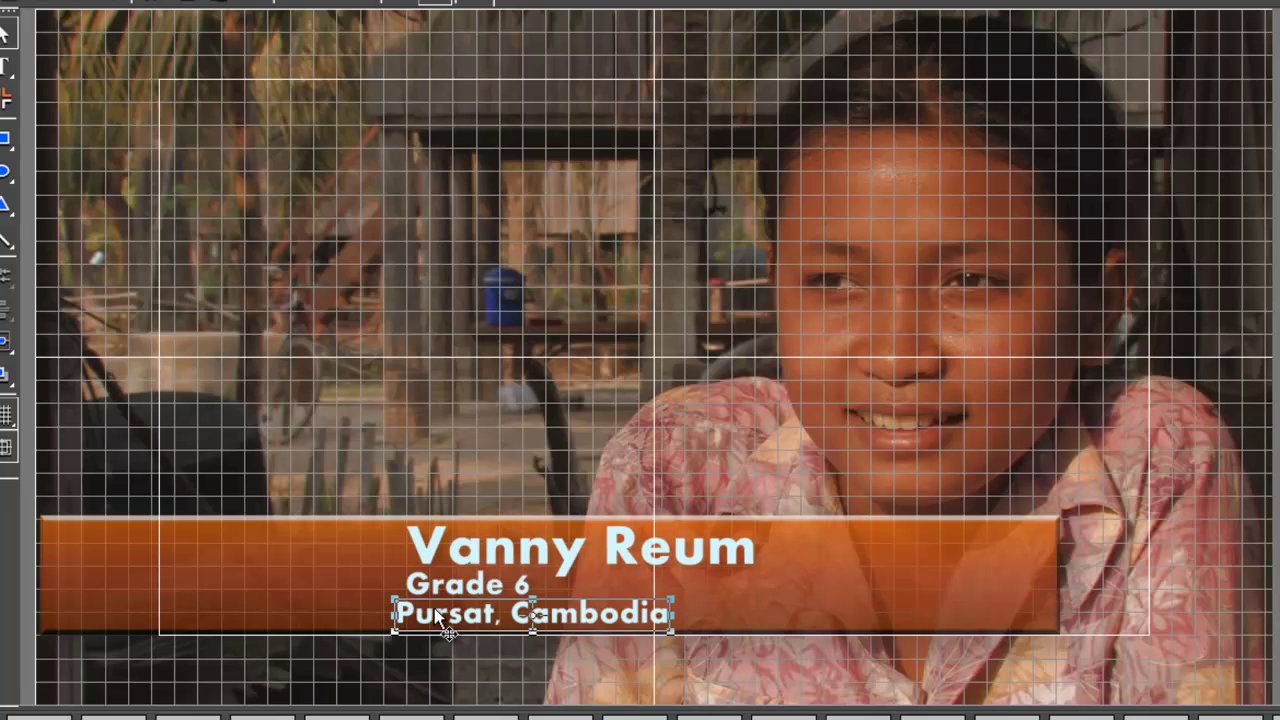
pyautogui.press('Right')
pyautogui.press('Right')
pyautogui.press('Right')
pyautogui.press('Right')
pyautogui.press('Right')
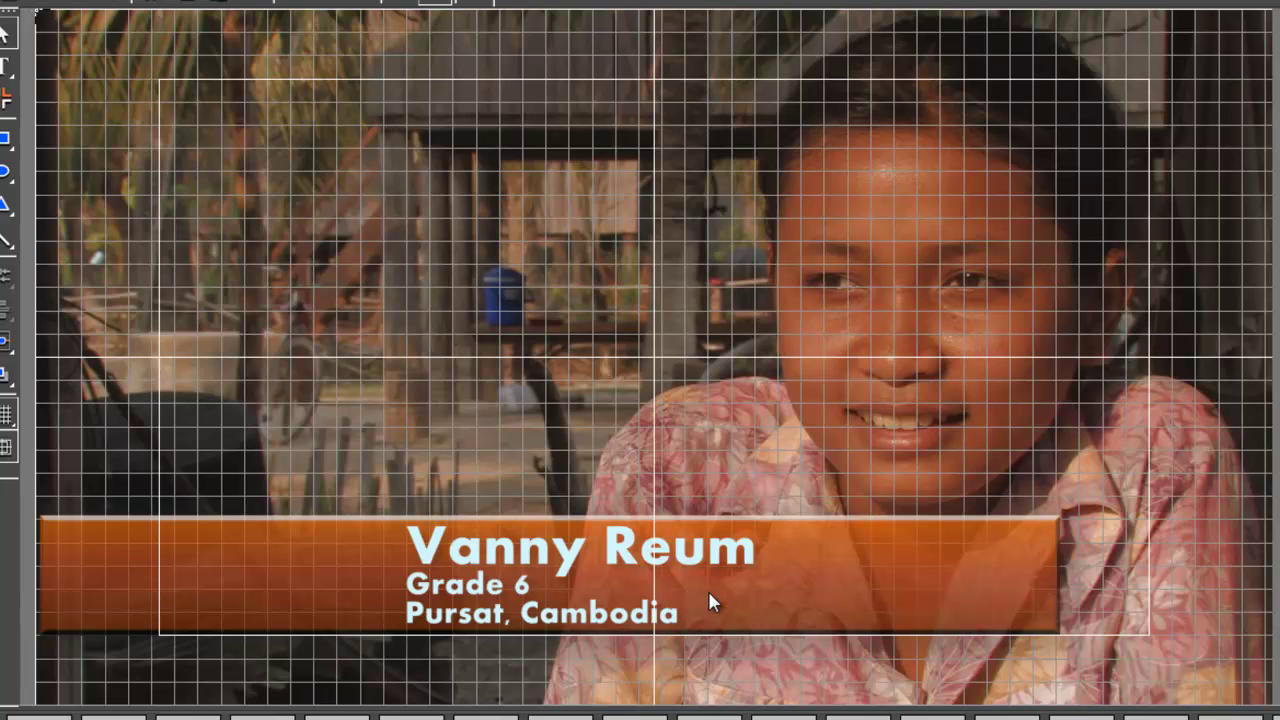
# Group the three text lines with Ctrl+G and centre the block on the orange bar
pyautogui.keyDown('shift'); pyautogui.click(488, 590); pyautogui.keyUp('shift')
pyautogui.keyDown('shift'); pyautogui.click(502, 613); pyautogui.keyUp('shift')
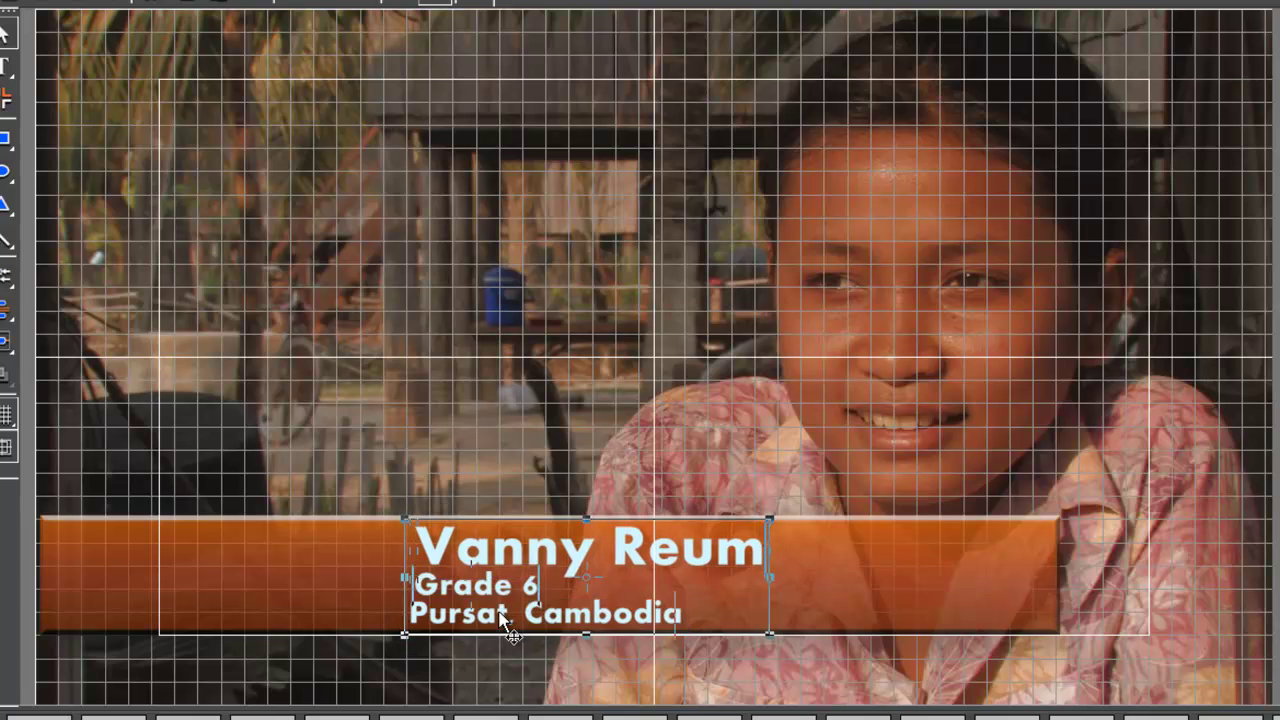
pyautogui.hotkey('ctrl', 'g')
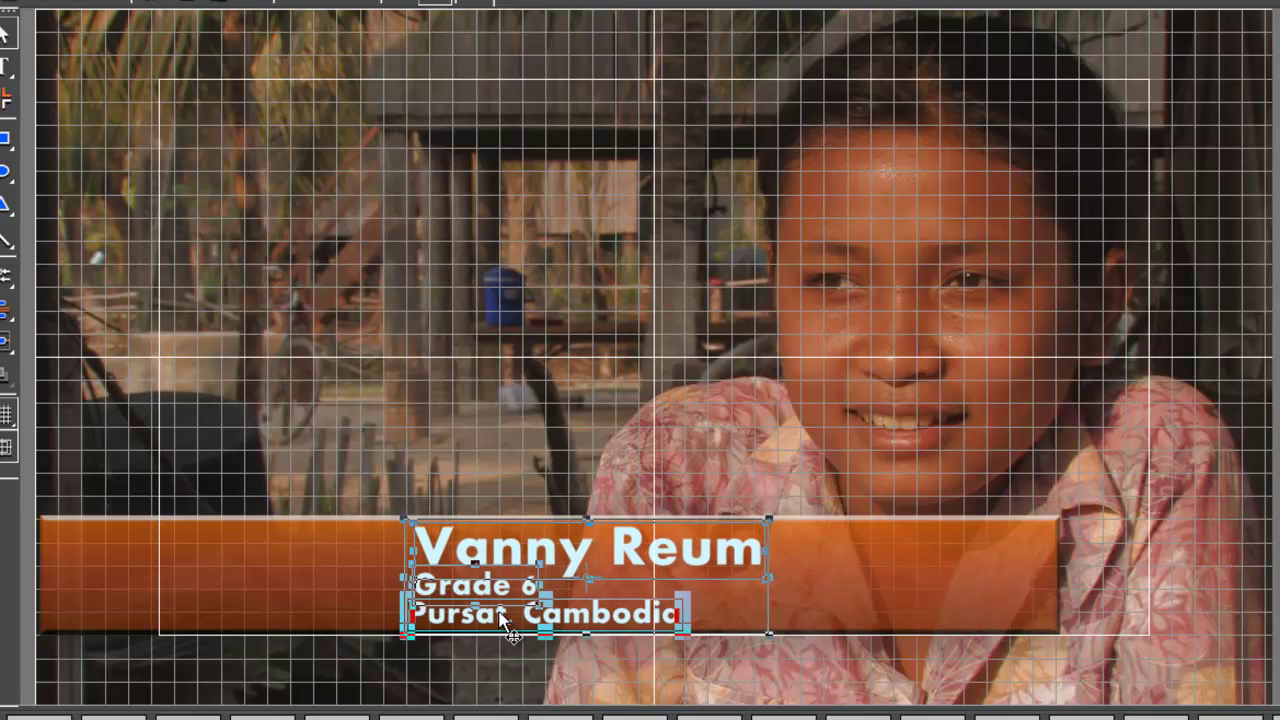
pyautogui.moveTo(503, 620); pyautogui.dragTo(466, 620)
pyautogui.click(835, 437)
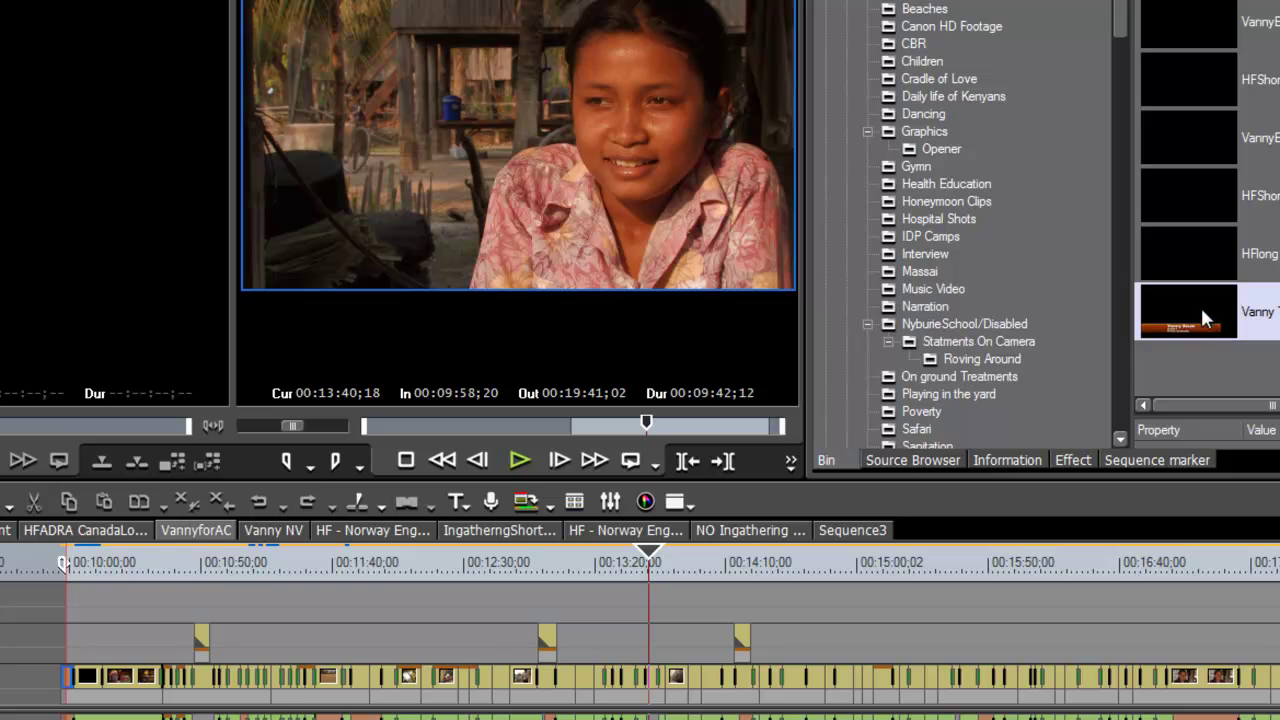
# Place the Vanny Title clip on the 2V track at the playhead and reopen it in Quick Titler
pyautogui.moveTo(1200, 312)
pyautogui.mouseDown()
pyautogui.moveTo(960, 384)
pyautogui.moveTo(630, 605)
pyautogui.moveTo(647, 658)
pyautogui.mouseUp()
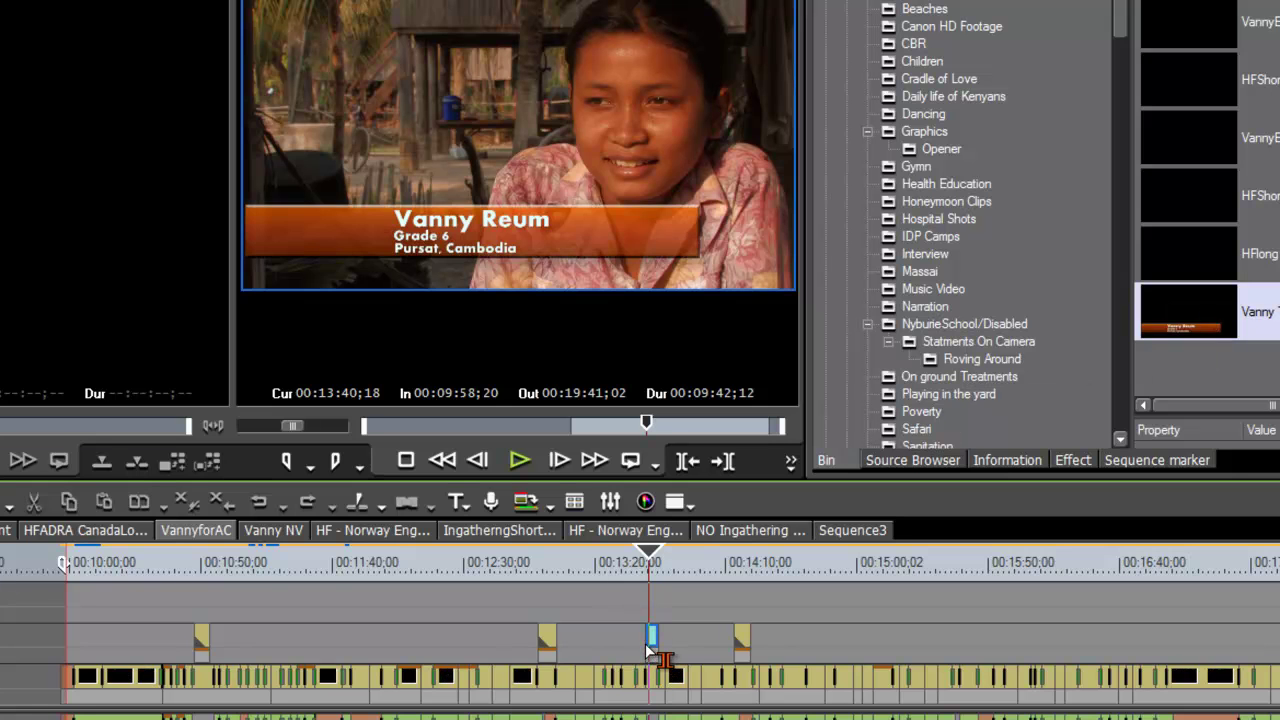
pyautogui.scroll(3, 647, 653)
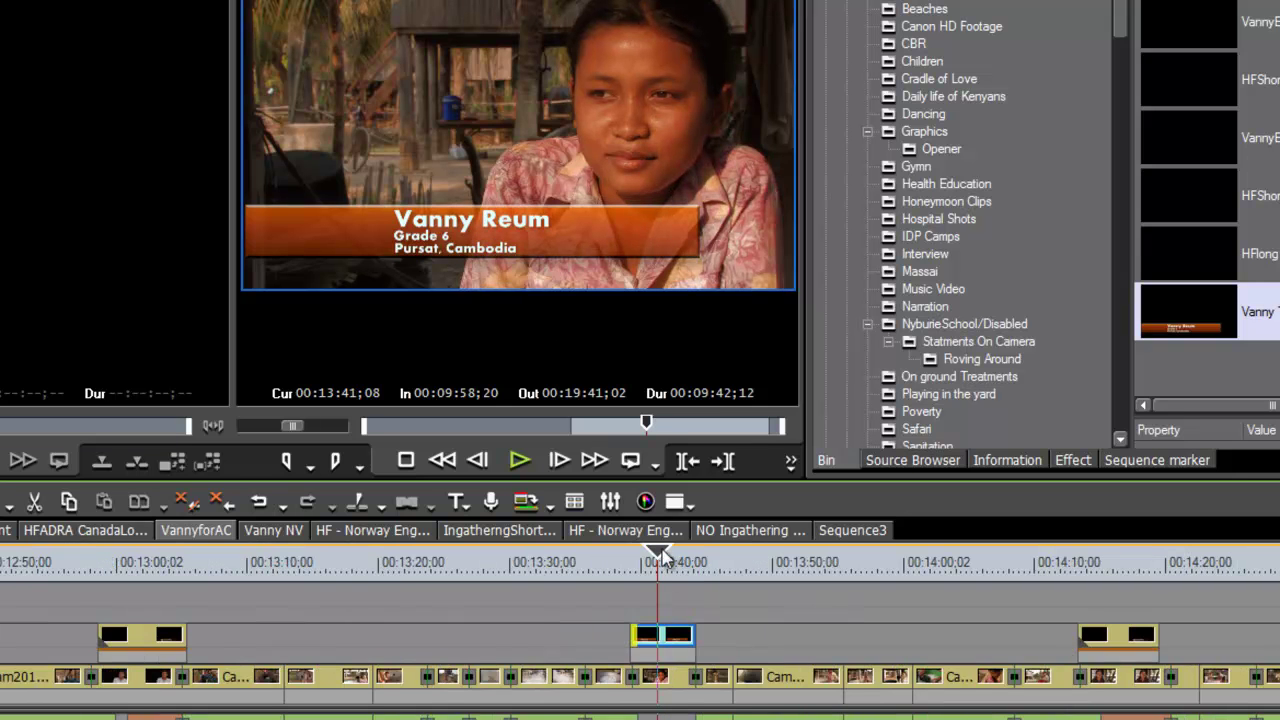
pyautogui.moveTo(657, 551); pyautogui.dragTo(667, 572)
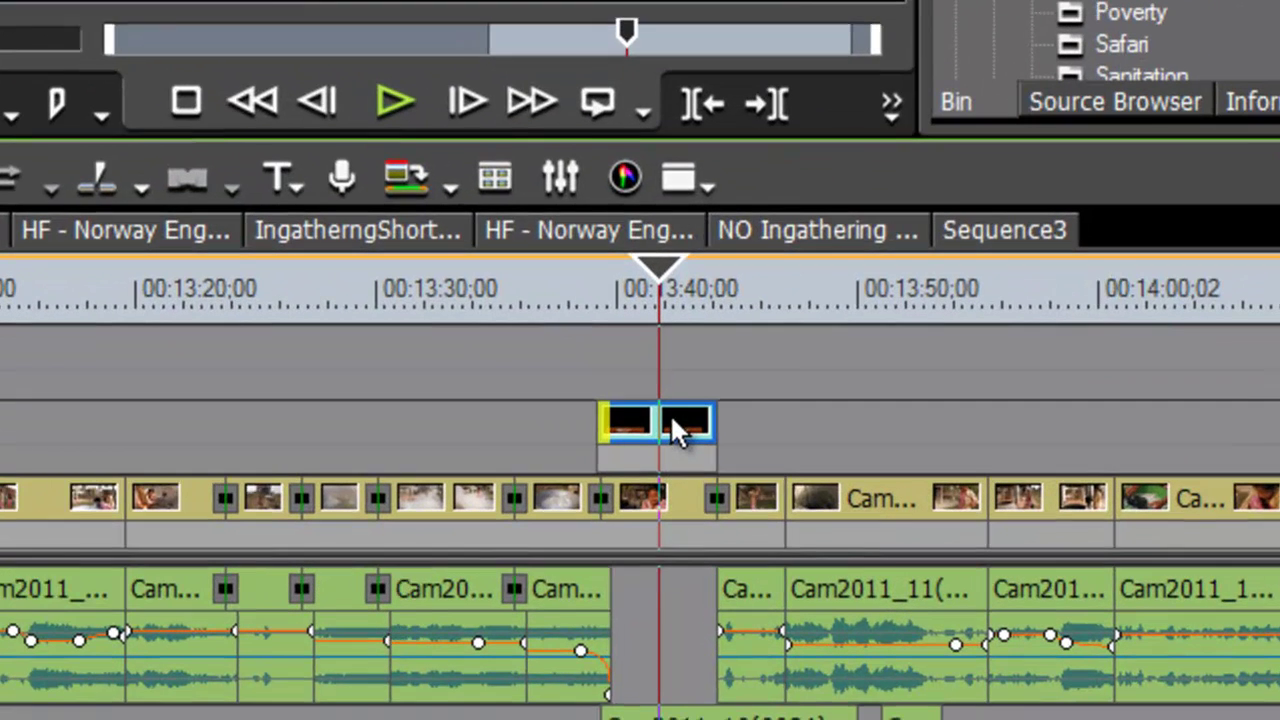
pyautogui.click(680, 425)
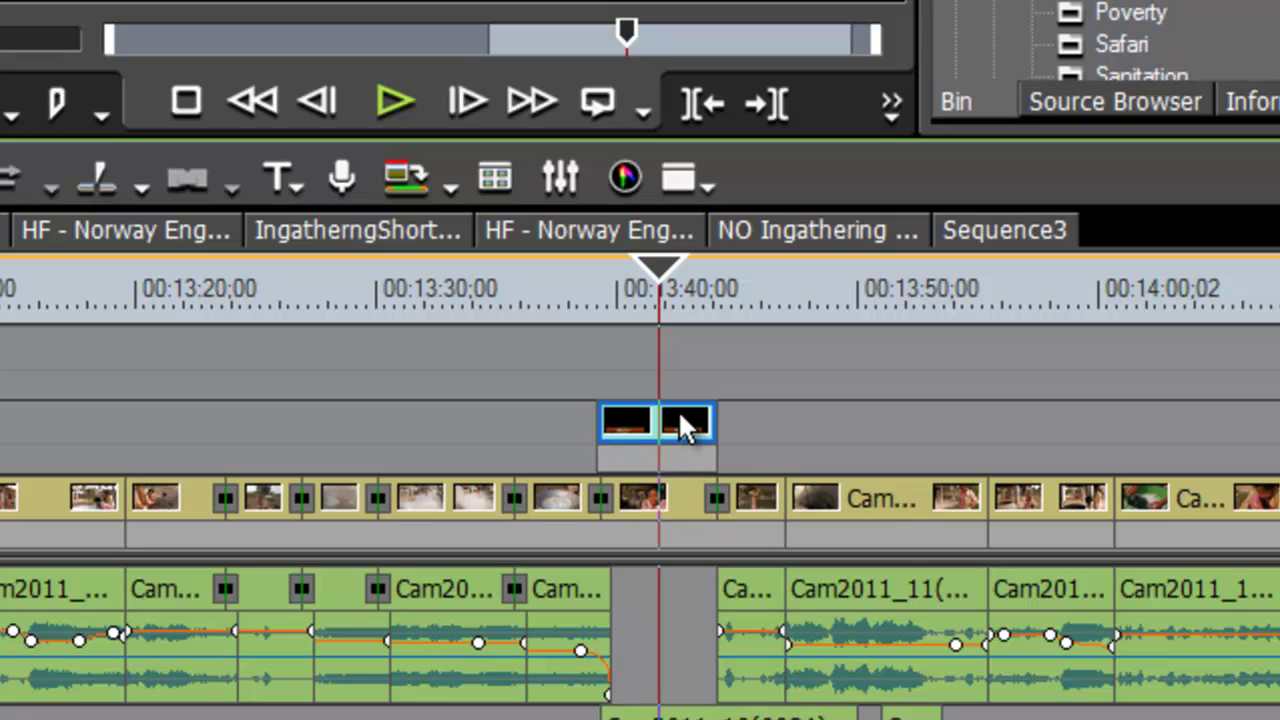
pyautogui.doubleClick(680, 425)
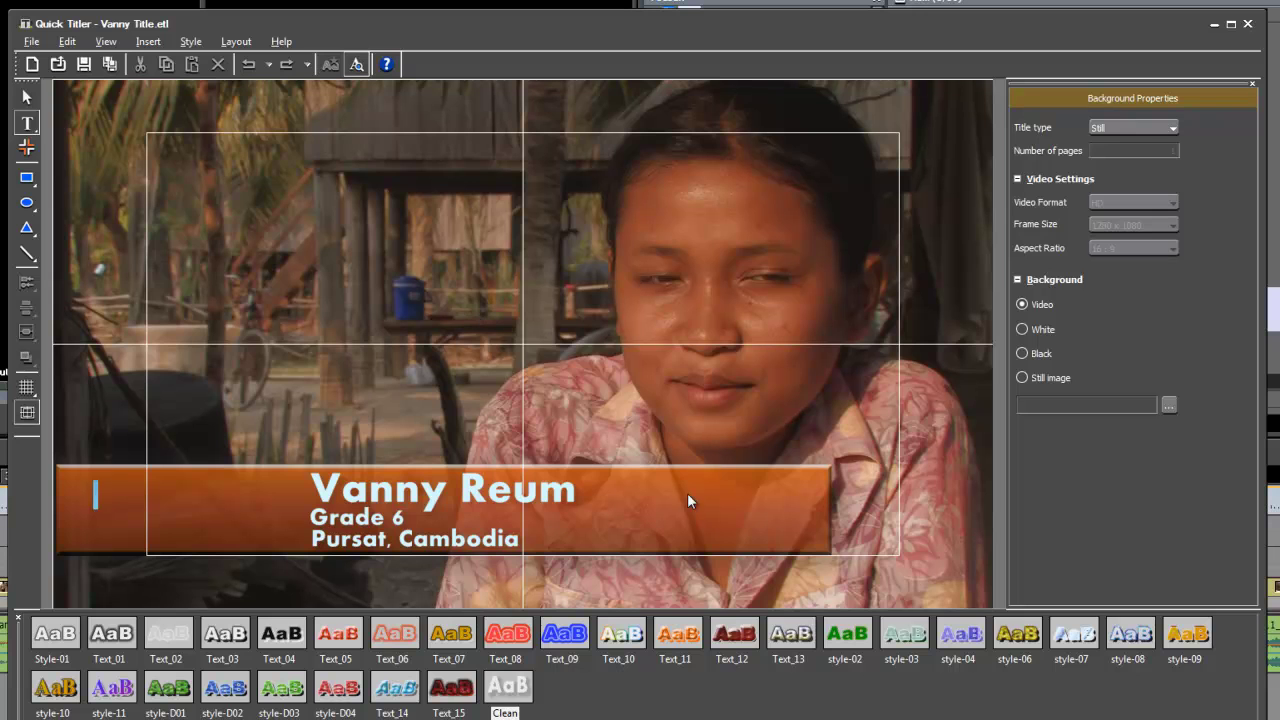
# Select the orange lower-third bar with the Selection tool and bring its Fill color settings into view
pyautogui.click(27, 97)
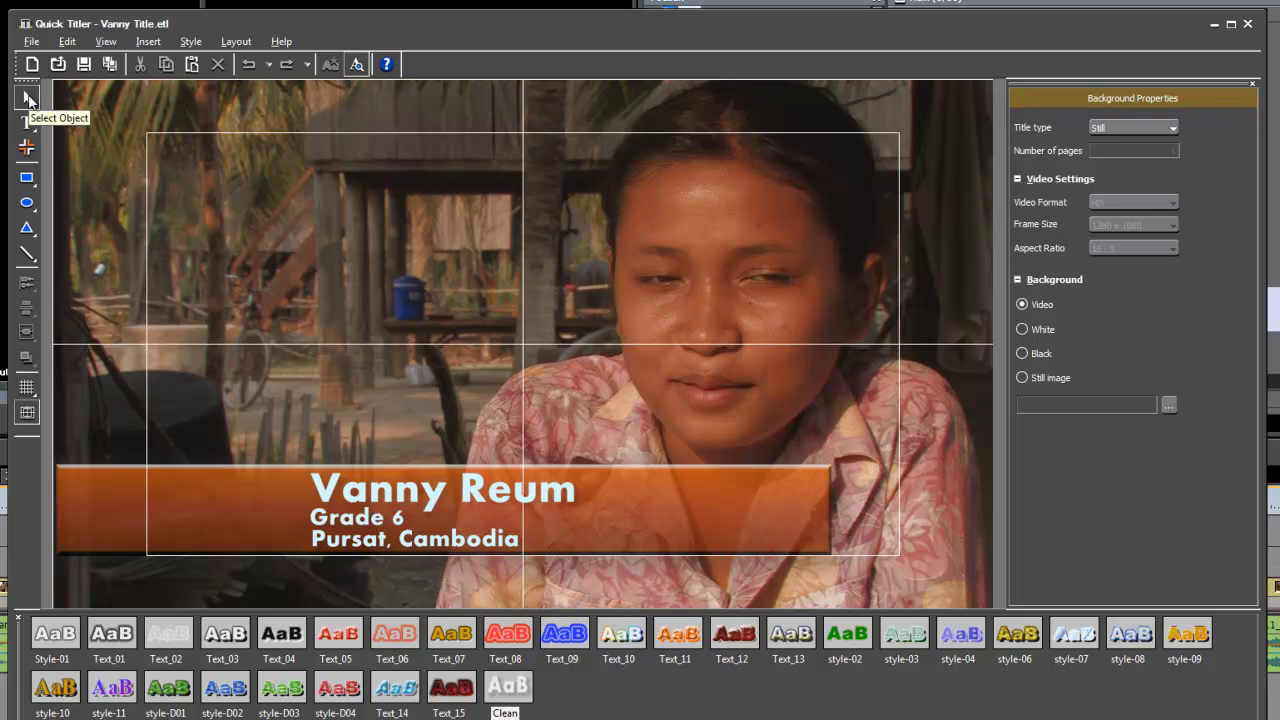
pyautogui.click(758, 502)
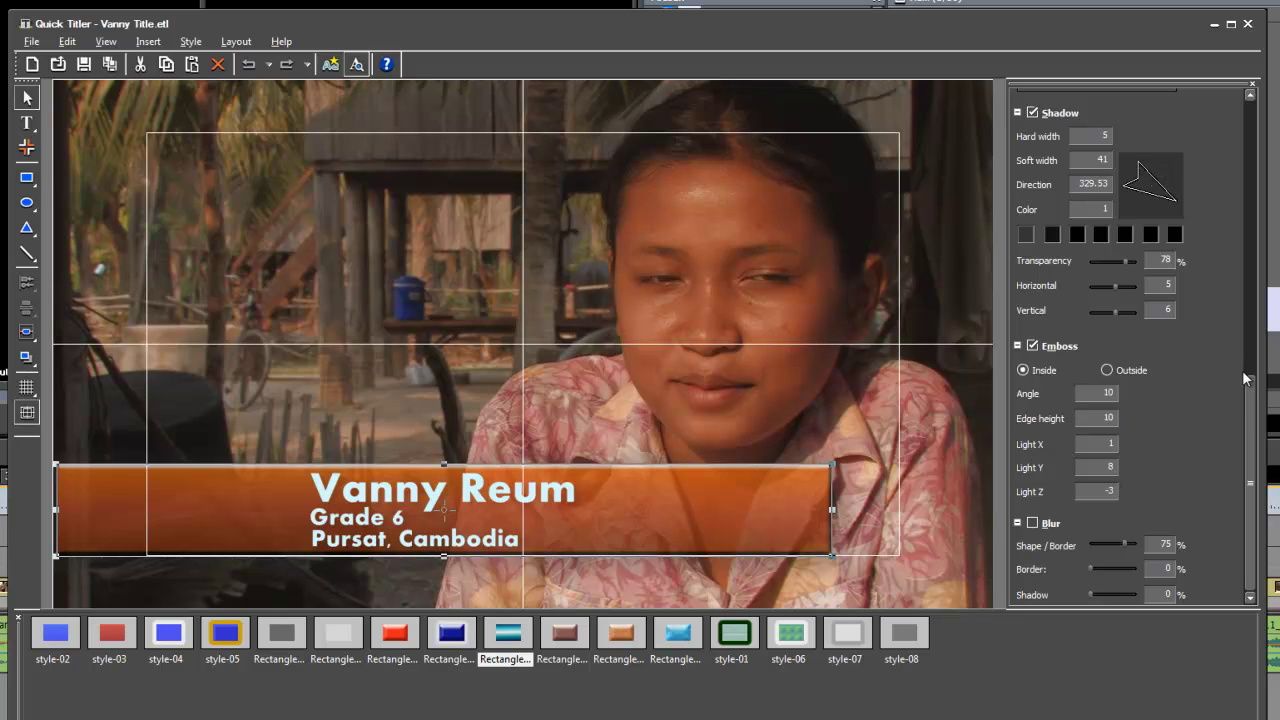
pyautogui.moveTo(1250, 396); pyautogui.dragTo(1234, 162)
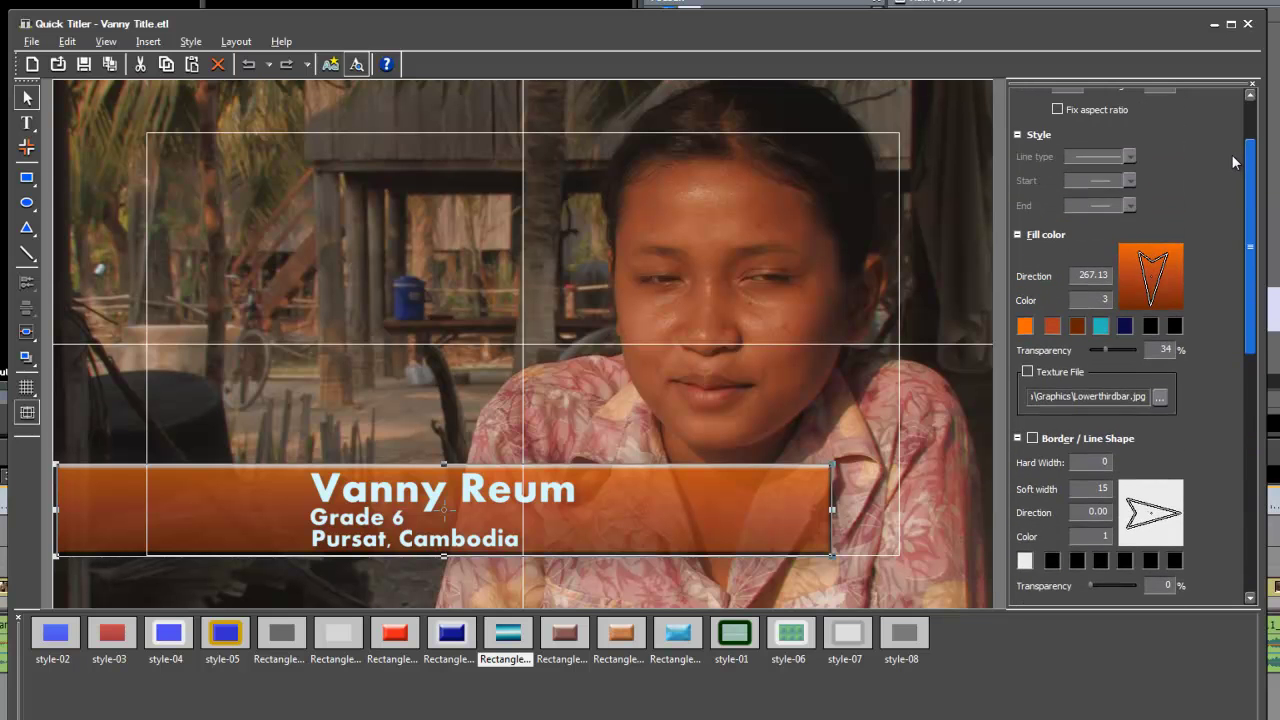
# Darken the bar's first fill colour and shift it toward a deeper orange
pyautogui.click(1025, 326)
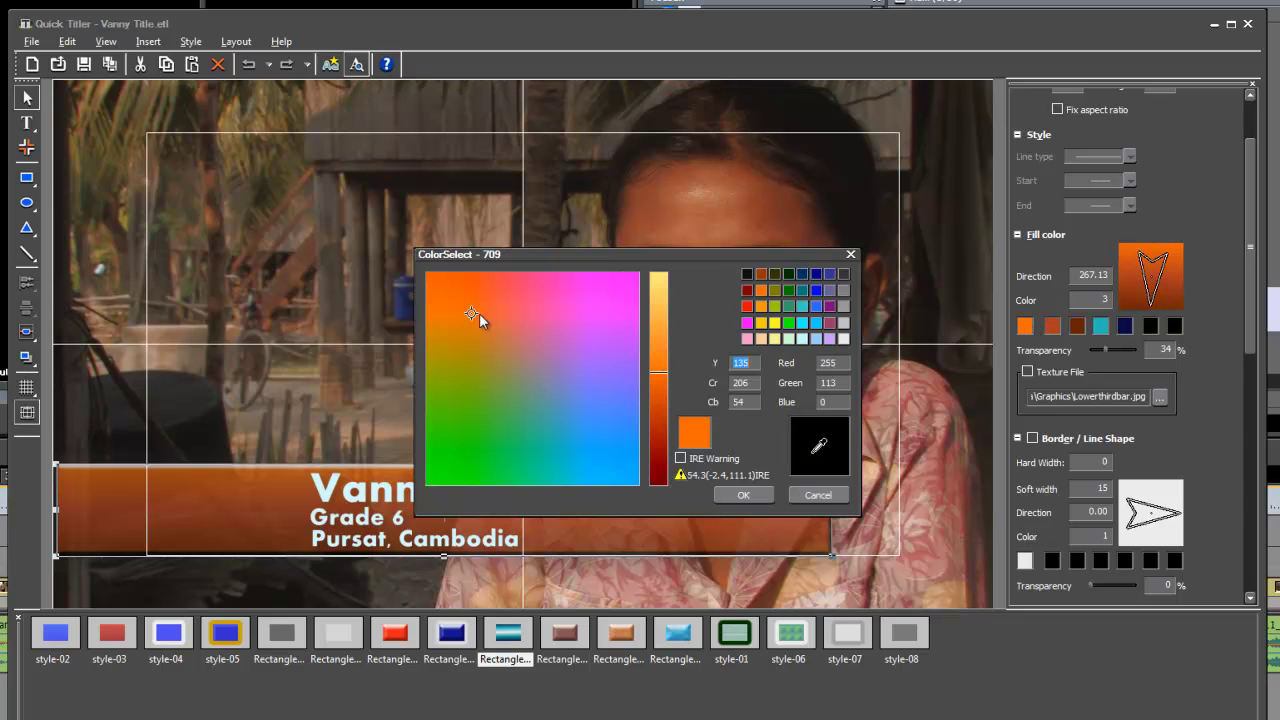
pyautogui.moveTo(666, 375); pyautogui.dragTo(668, 418)
pyautogui.moveTo(463, 322); pyautogui.dragTo(454, 328)
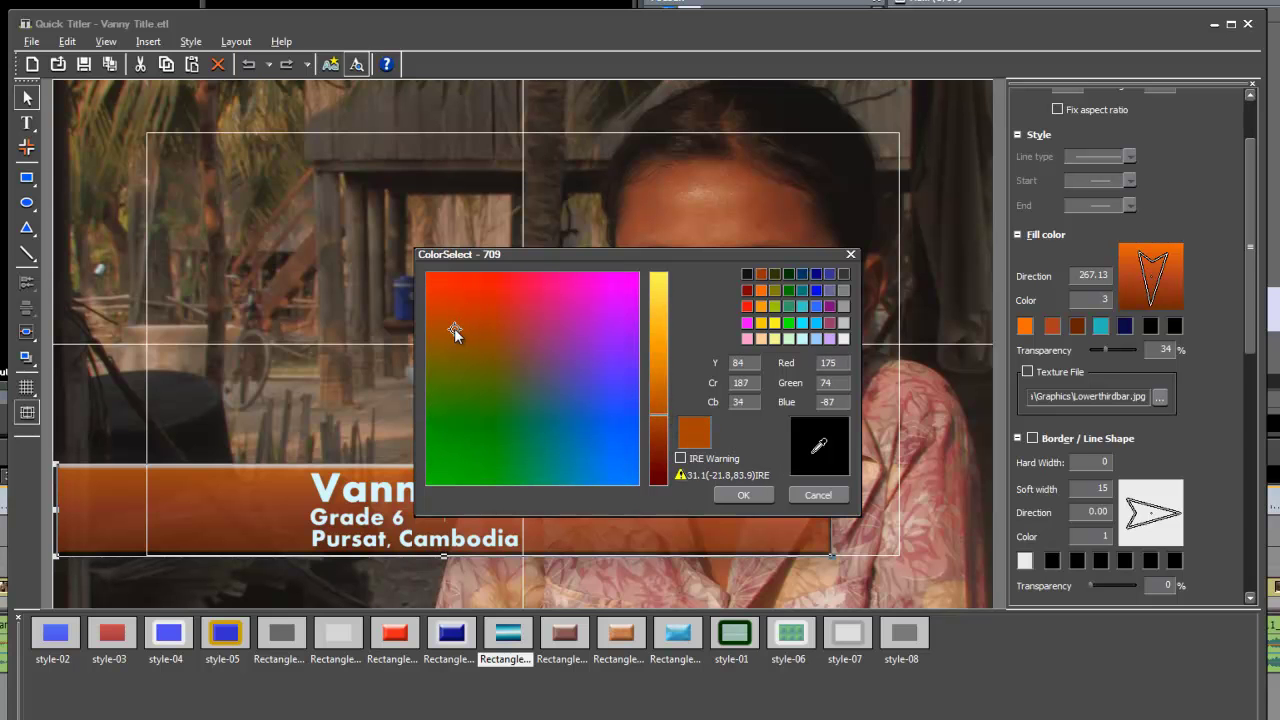
pyautogui.click(762, 495)
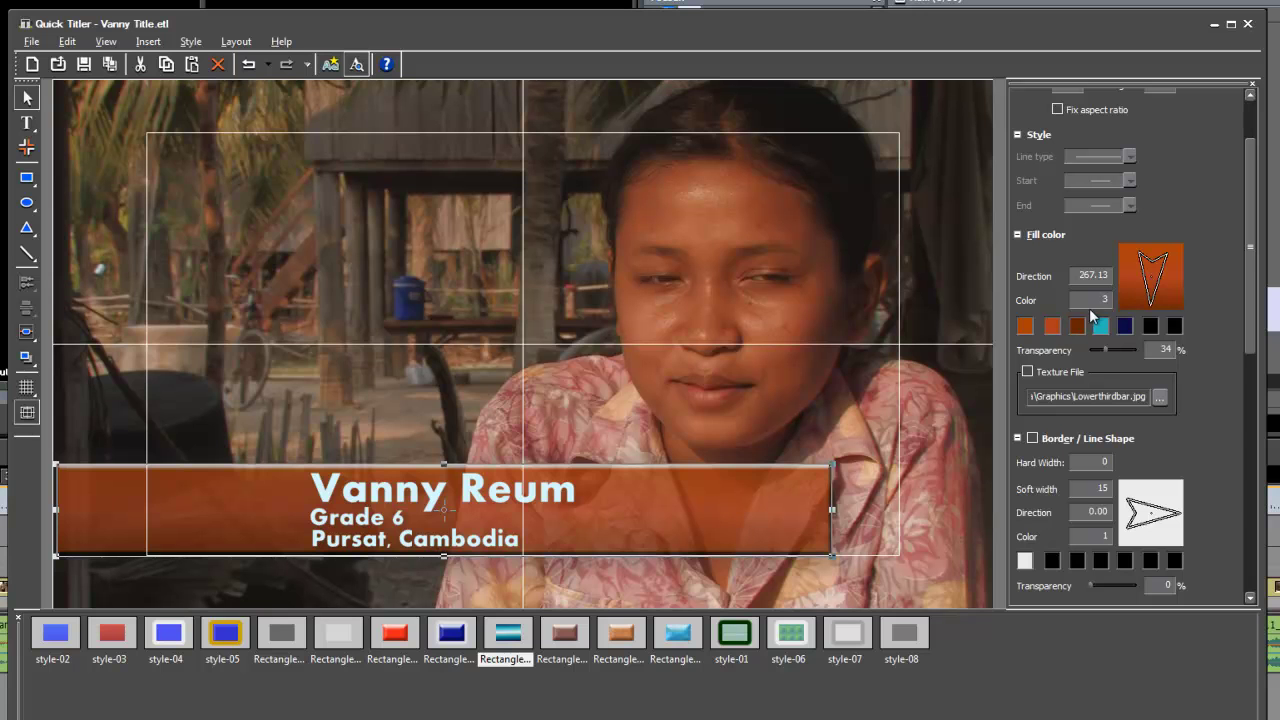
# Darken the bar's second fill colour as well, then deselect the bar
pyautogui.doubleClick(1105, 300)
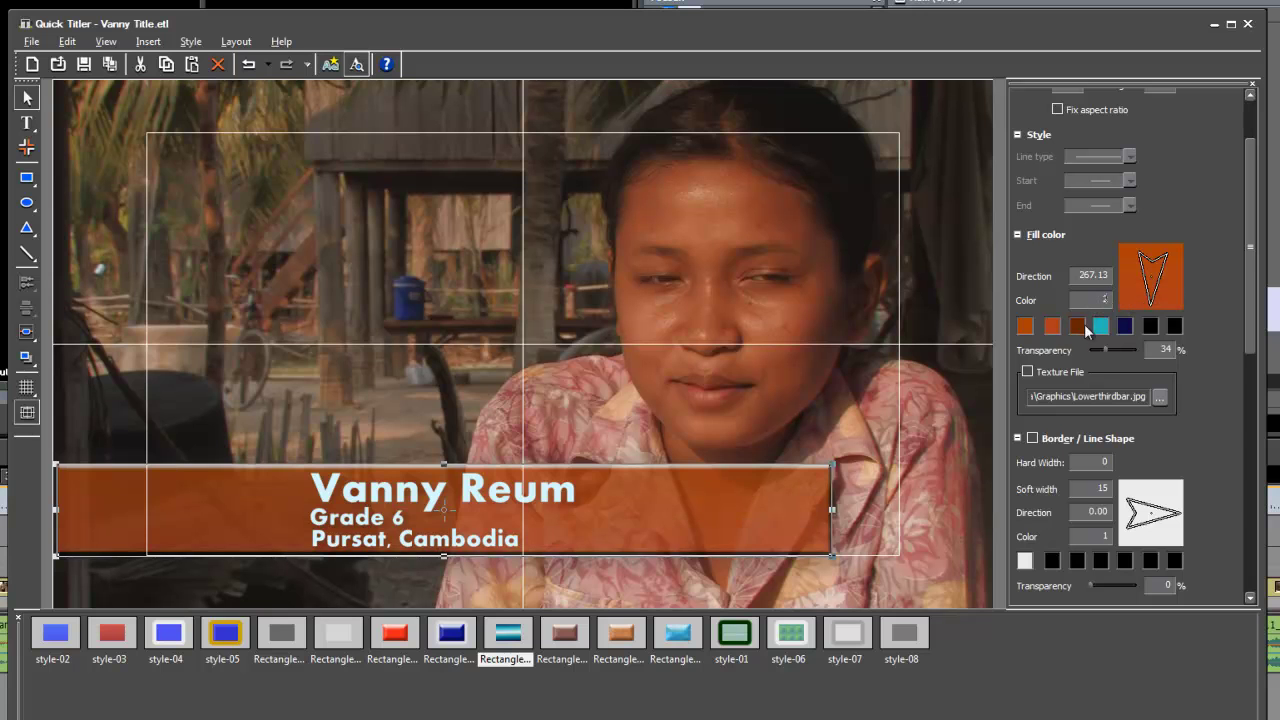
pyautogui.doubleClick(1052, 327)
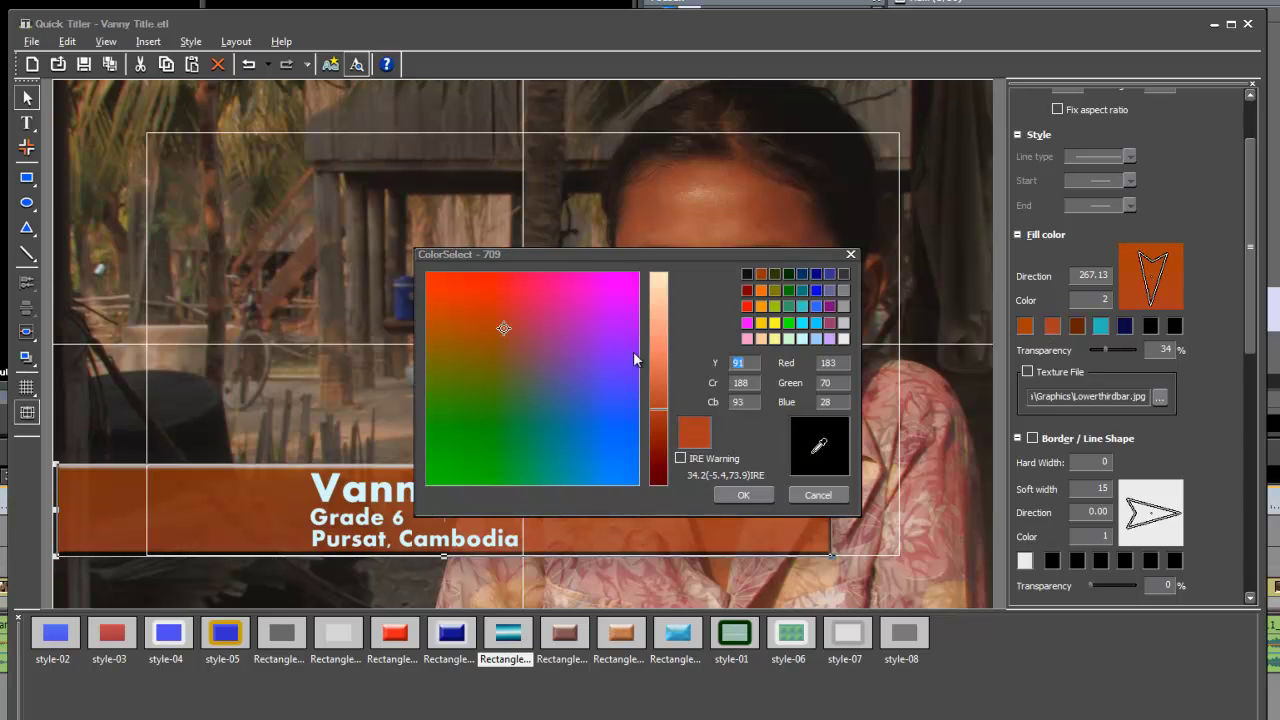
pyautogui.moveTo(656, 409); pyautogui.dragTo(669, 447)
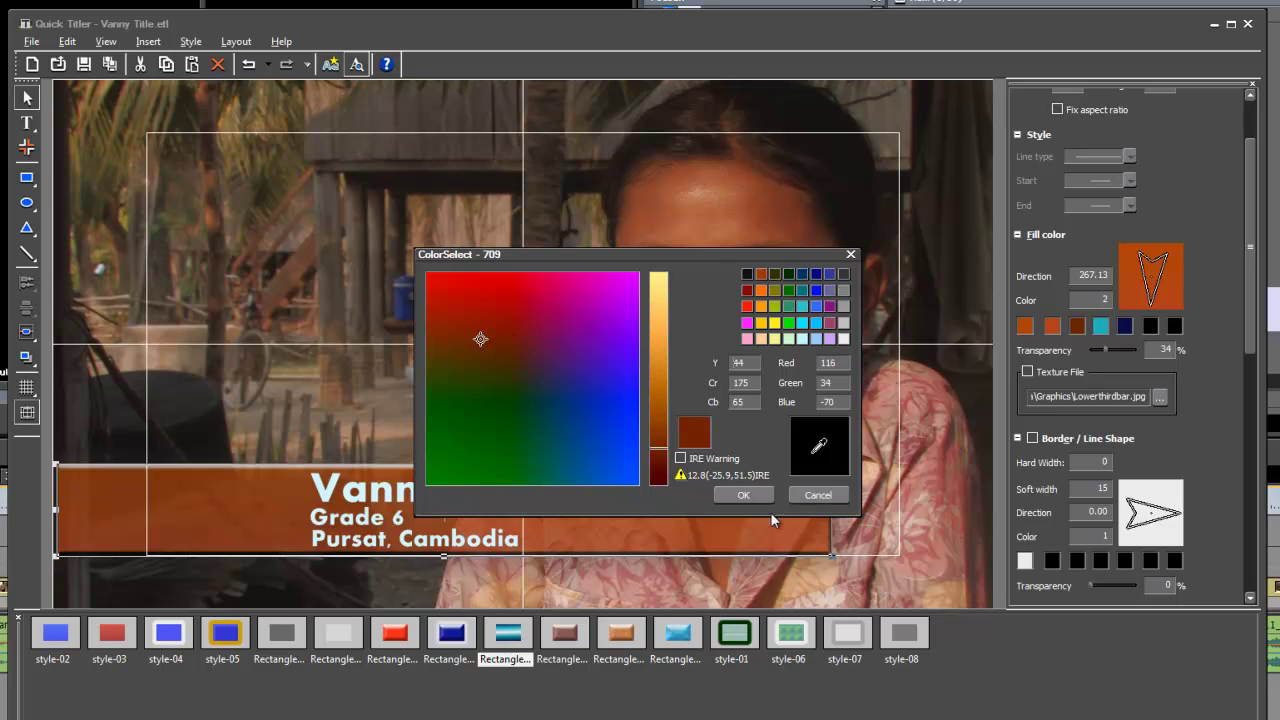
pyautogui.click(745, 496)
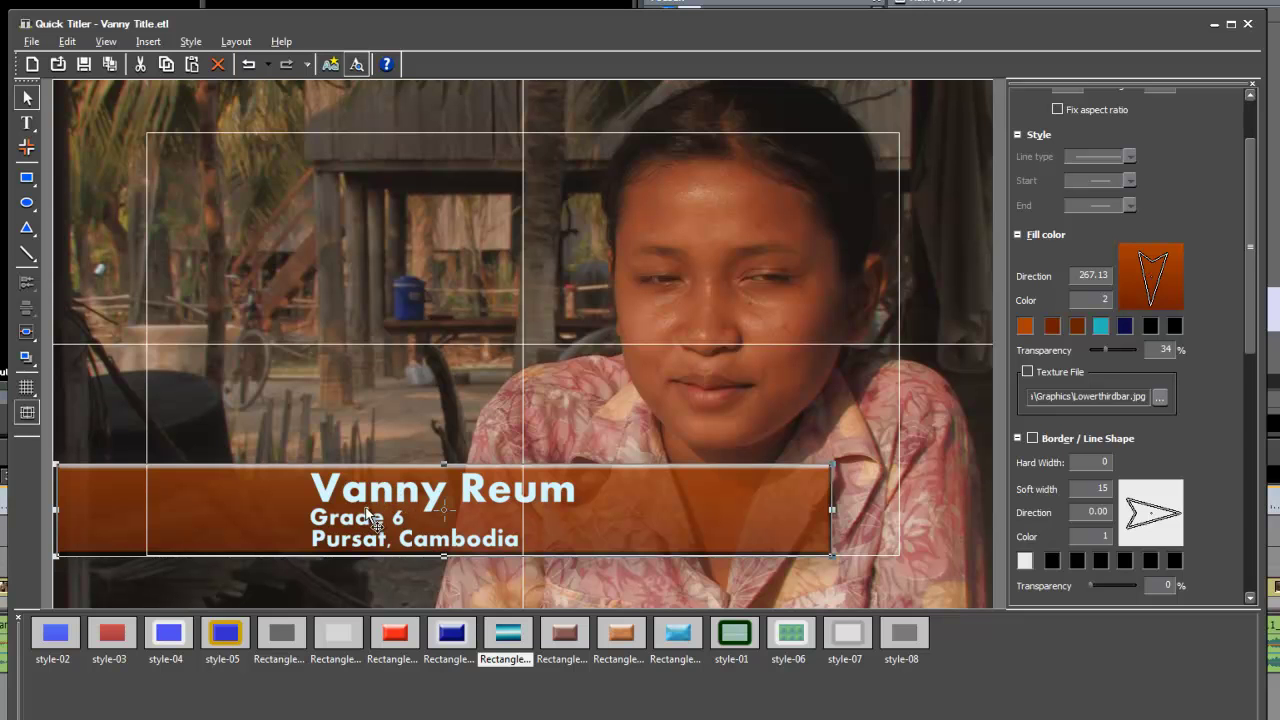
pyautogui.click(471, 345)
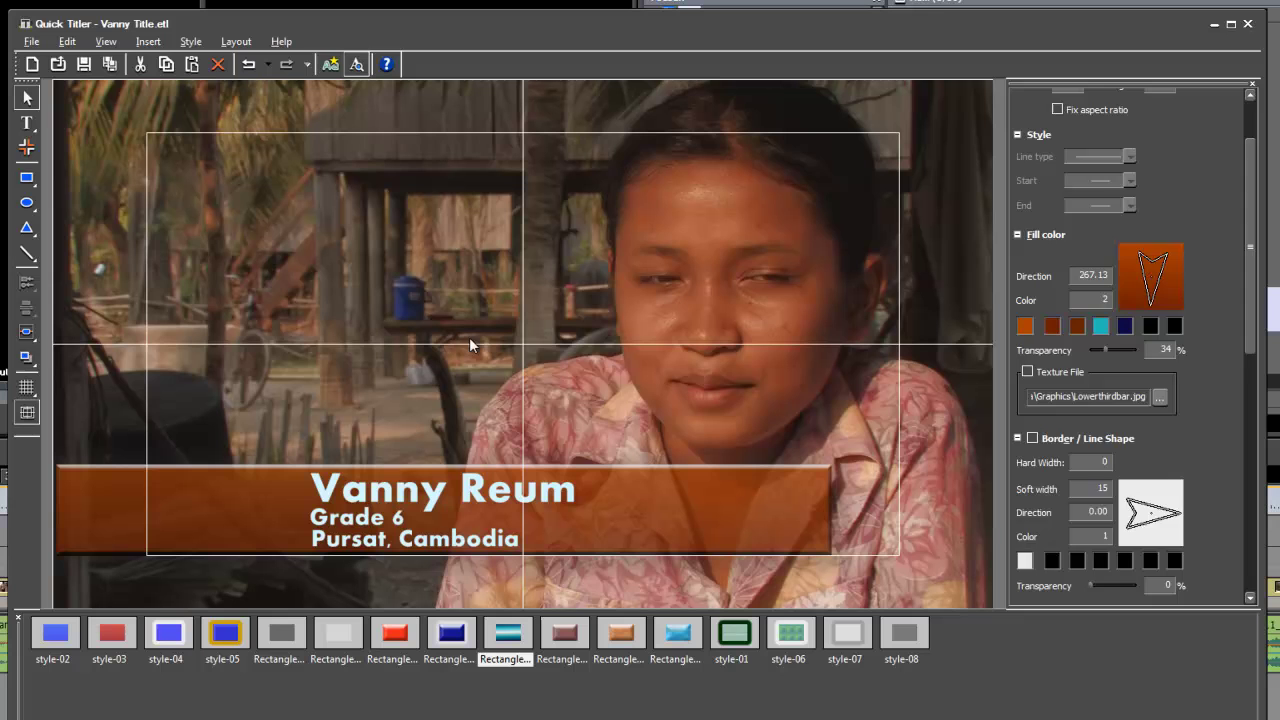
# Reduce the Grade 6 line's font size to 150
pyautogui.click(360, 523)
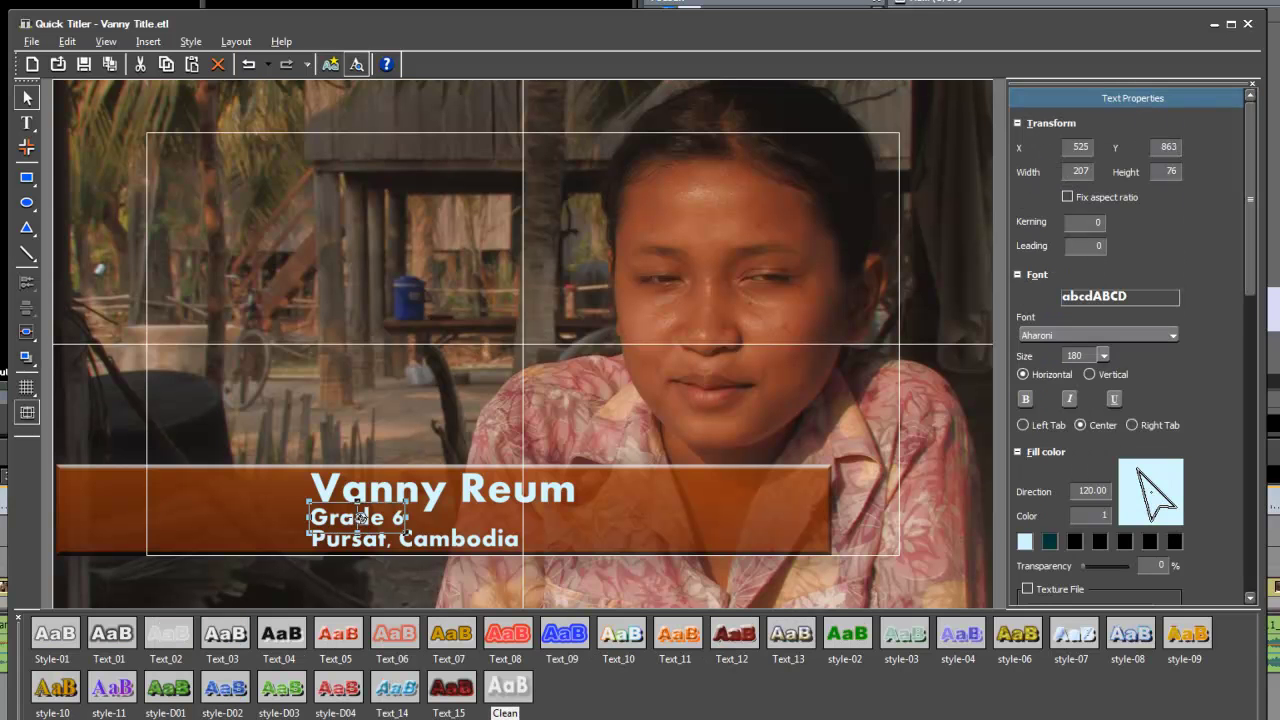
pyautogui.click(1073, 355)
pyautogui.write('150')
pyautogui.press('Return')
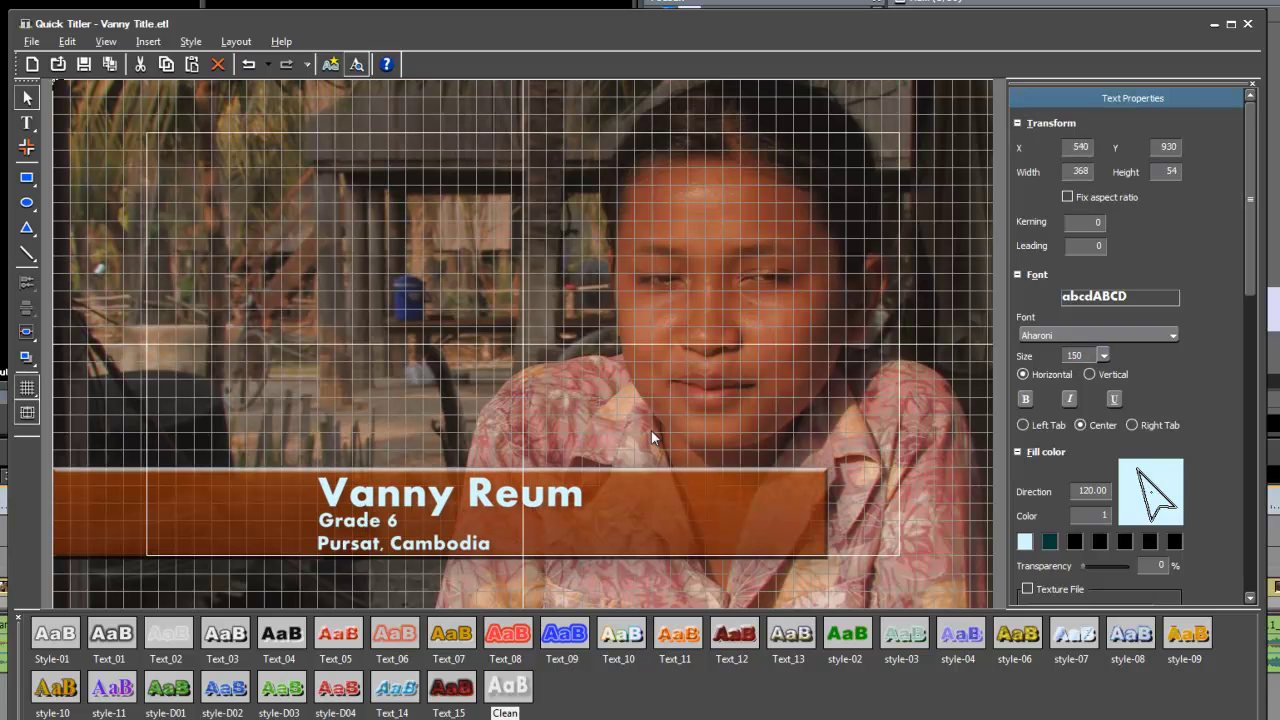
# Close the Quick Titler, saving the changes to Vanny Title.etl
pyautogui.click(27, 387)
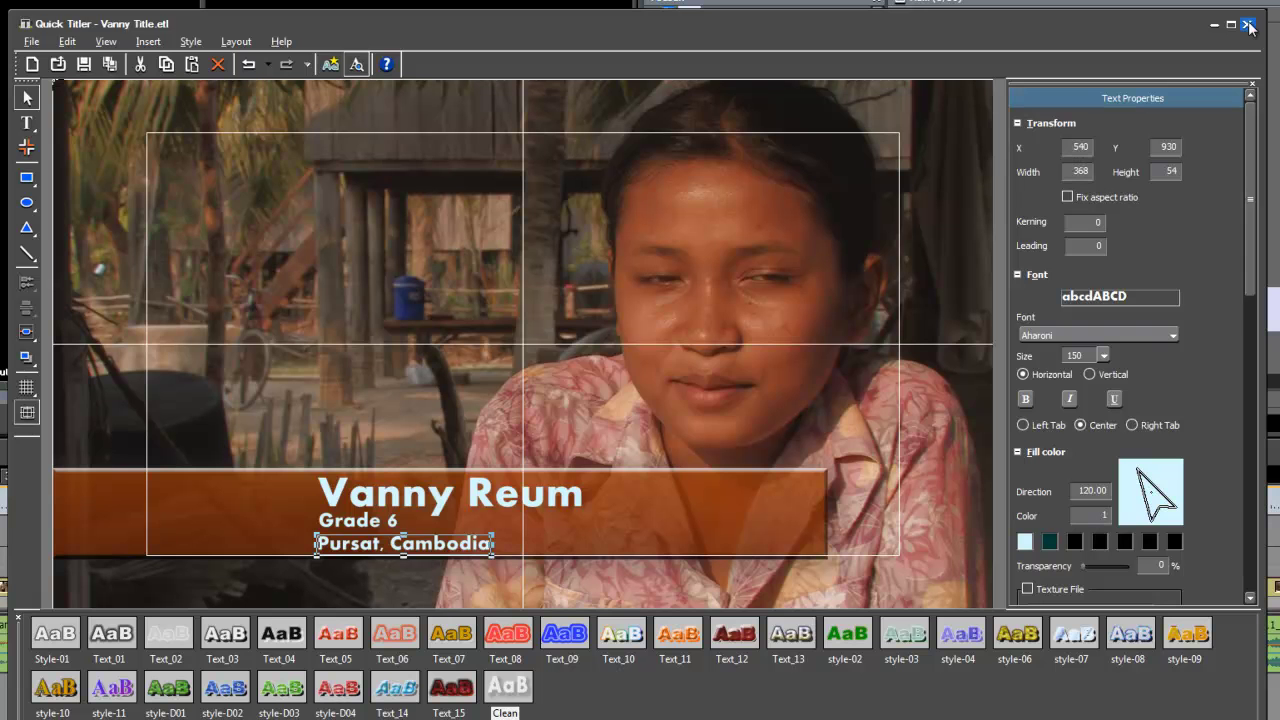
pyautogui.click(1248, 25)
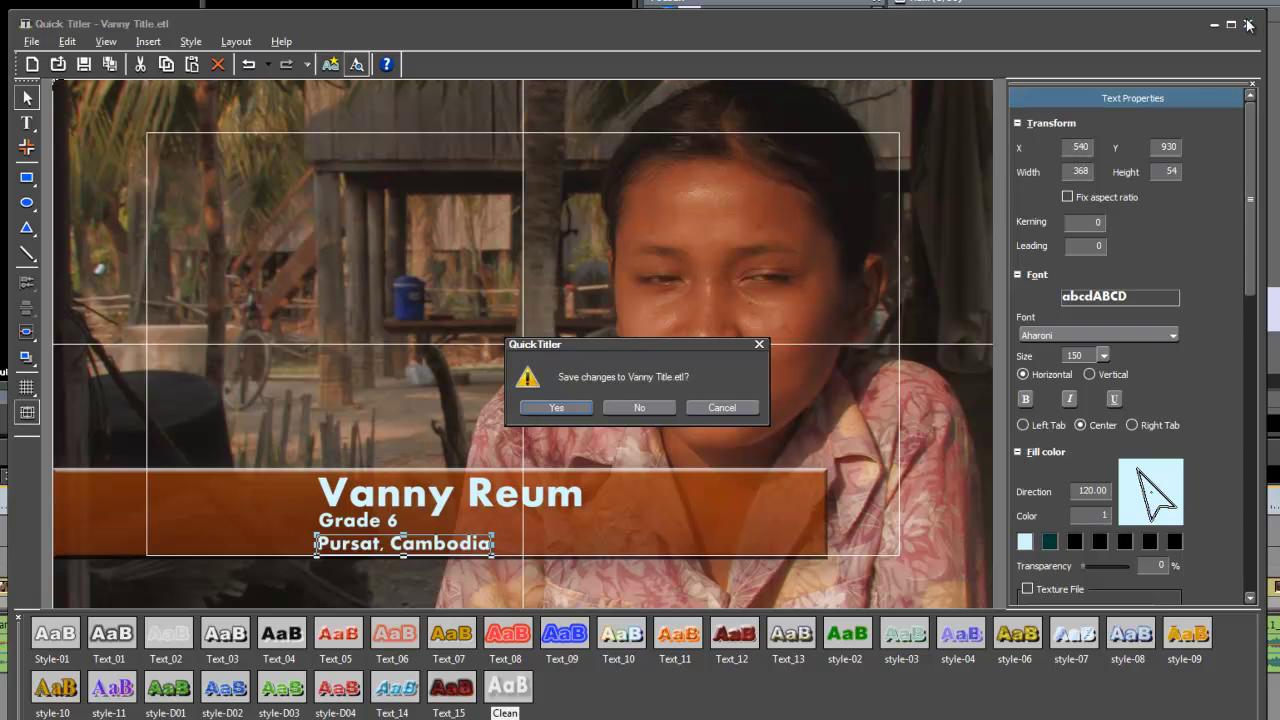
pyautogui.click(562, 409)
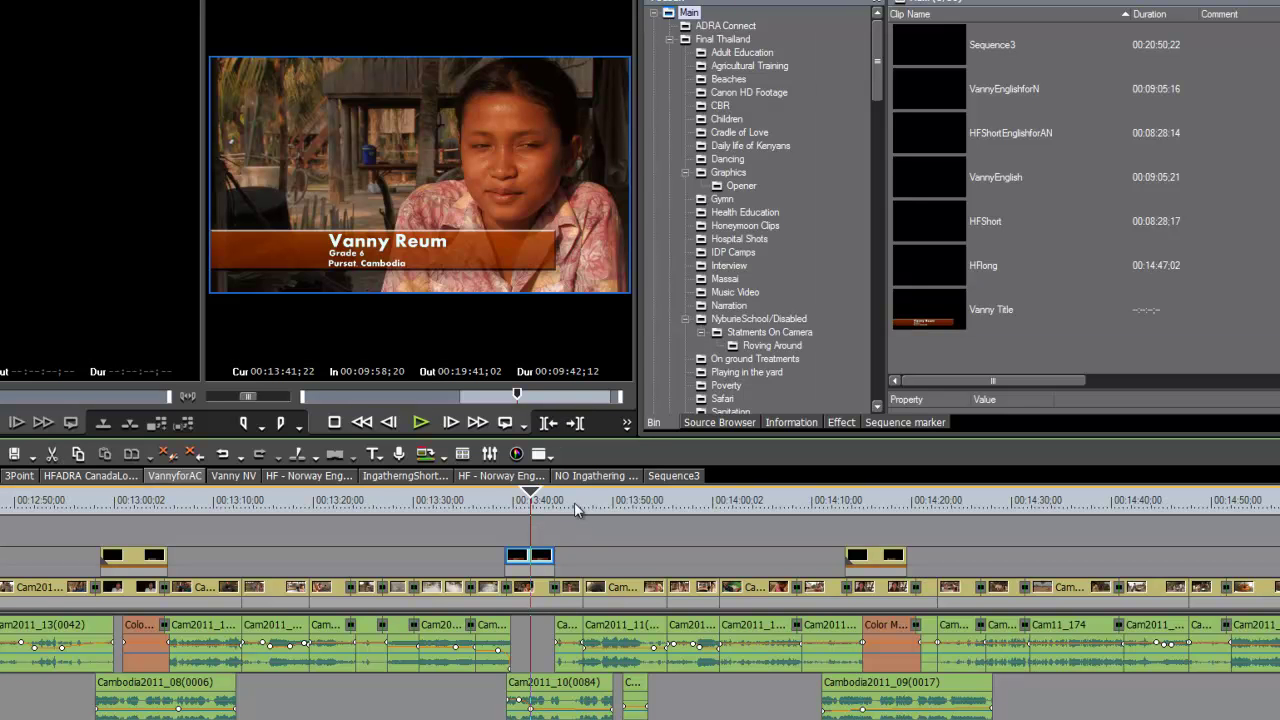
# Trim the title clip to start slightly later and add a fade-in and fade-out on its mix line
pyautogui.click(506, 507)
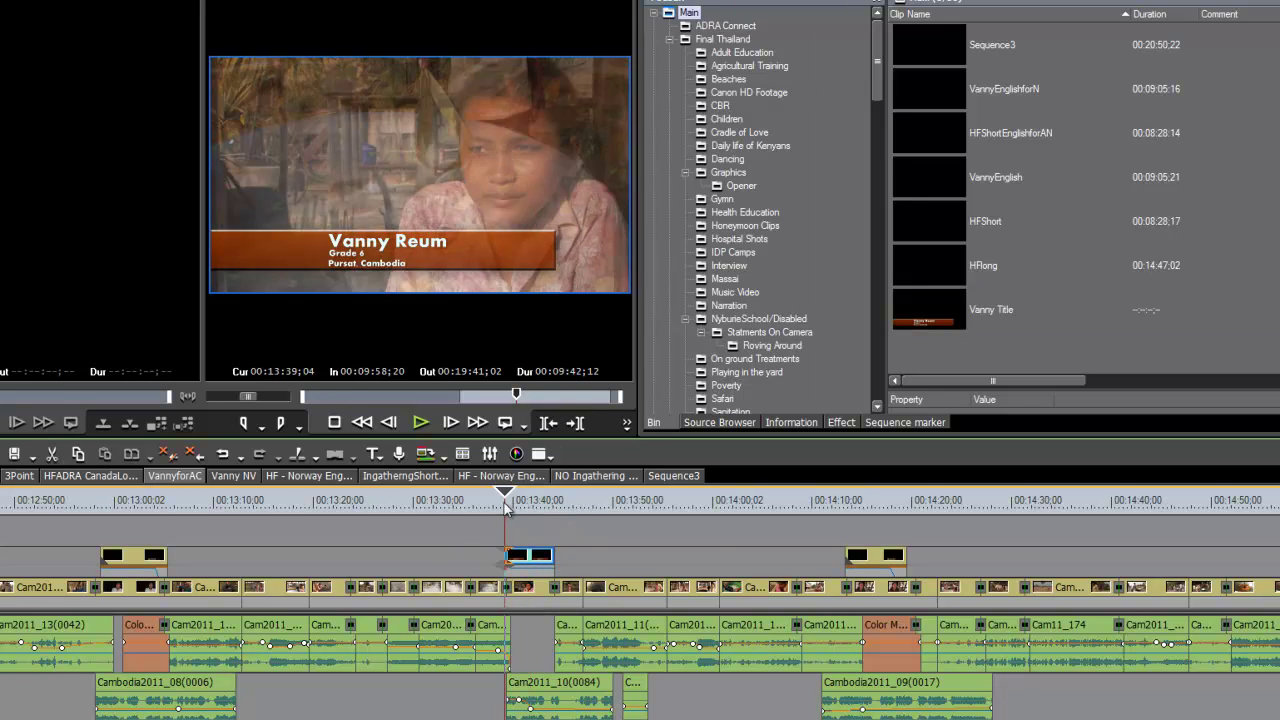
pyautogui.moveTo(506, 507); pyautogui.dragTo(522, 507)
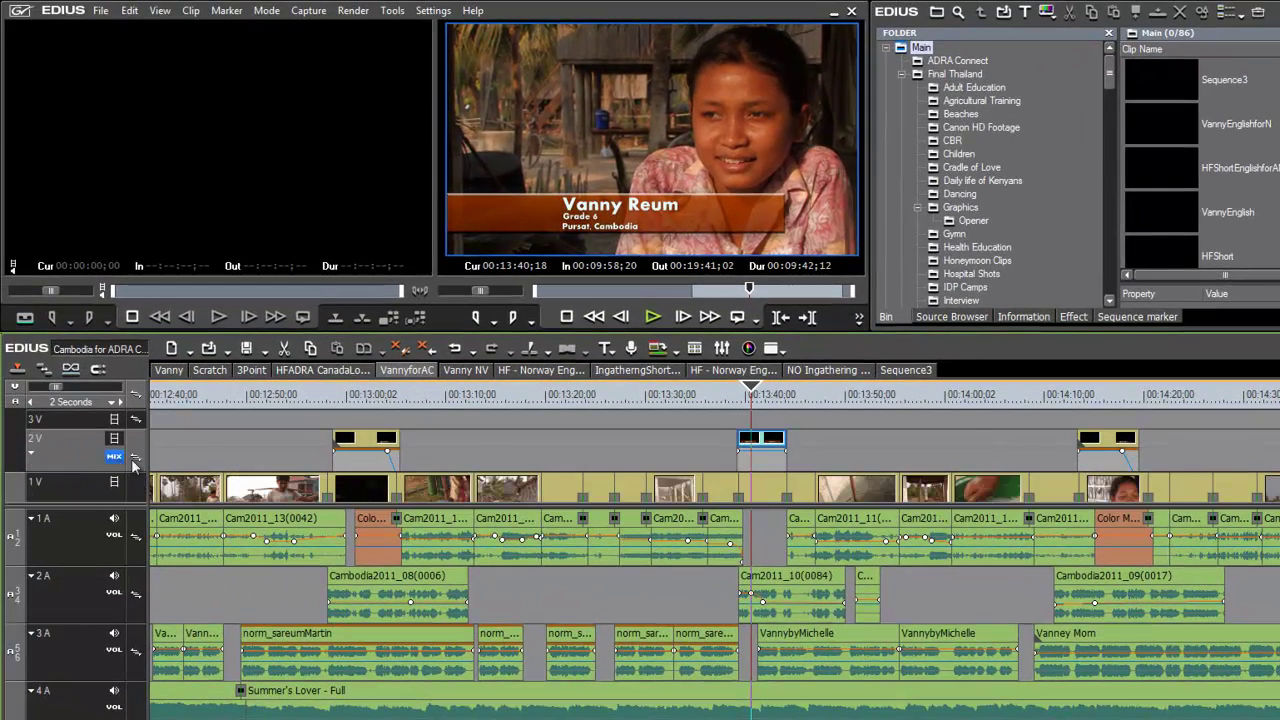
pyautogui.scroll(3, 752, 458)
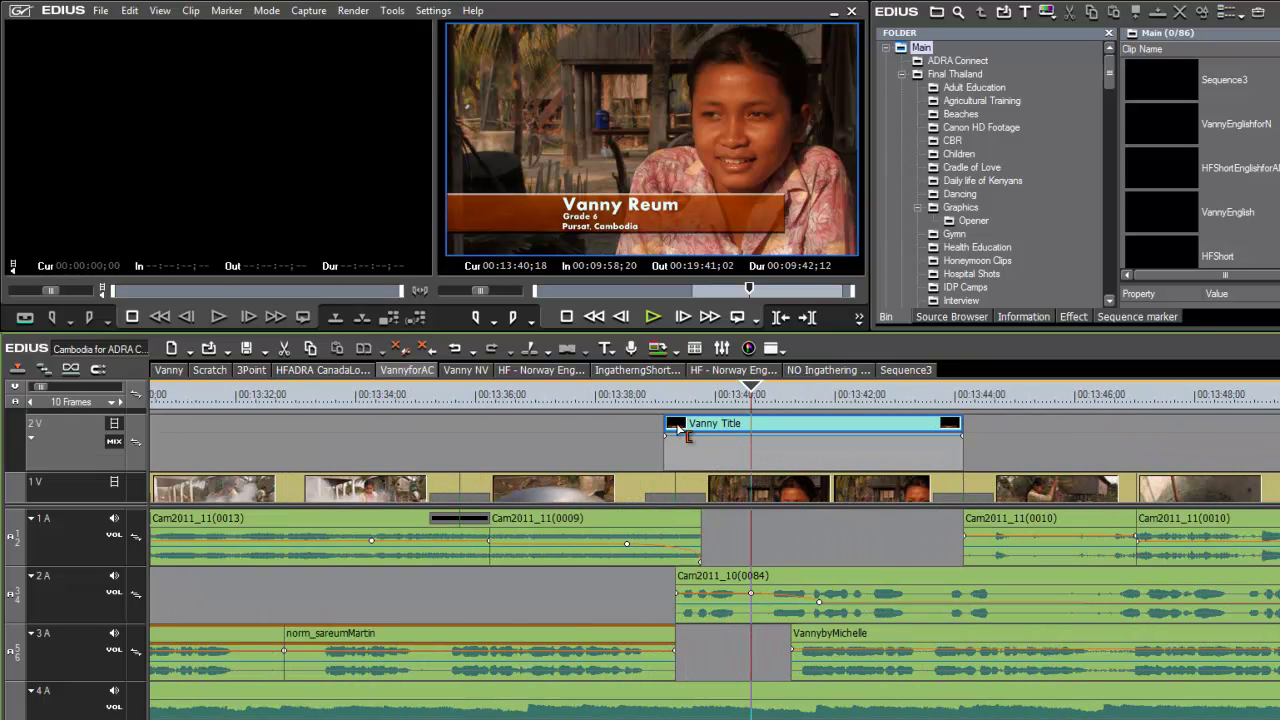
pyautogui.moveTo(667, 432); pyautogui.dragTo(679, 466)
pyautogui.moveTo(757, 392); pyautogui.dragTo(908, 402)
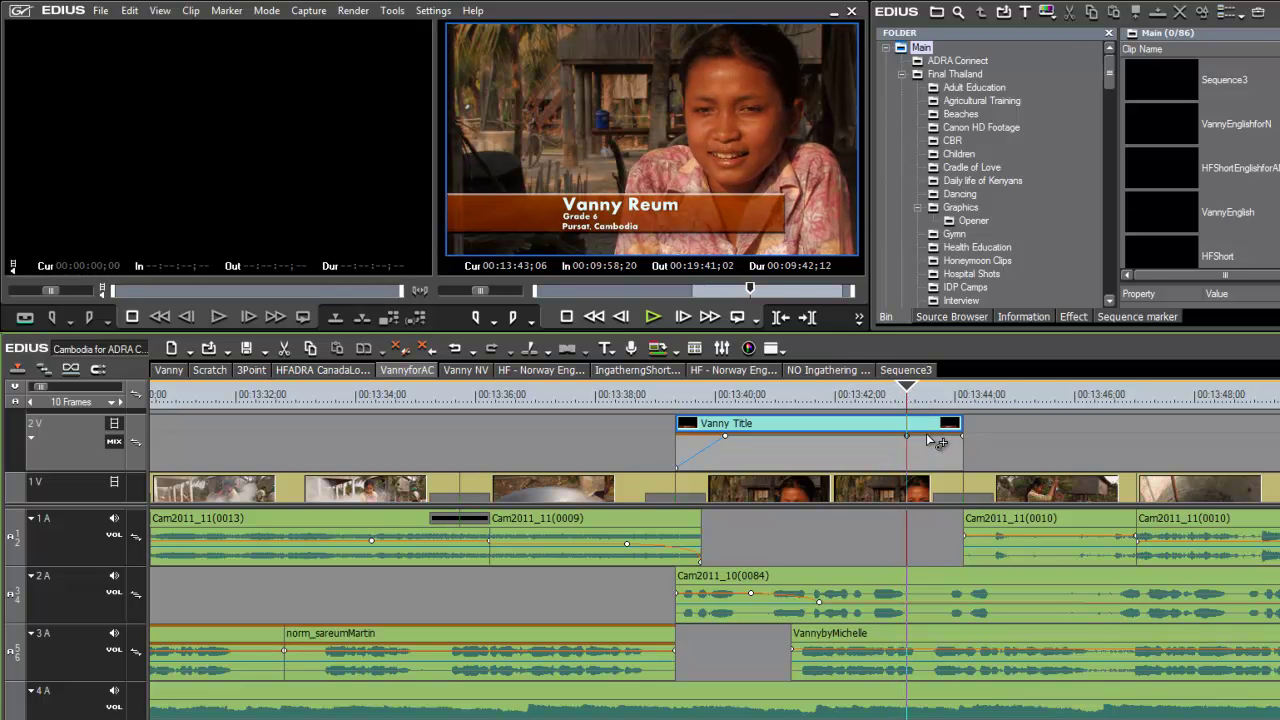
pyautogui.moveTo(970, 447); pyautogui.dragTo(986, 534)
# Preview the title, then flatten its fade-out so the clip stays at 100% opacity
pyautogui.moveTo(907, 395); pyautogui.dragTo(650, 412)
pyautogui.press('space')
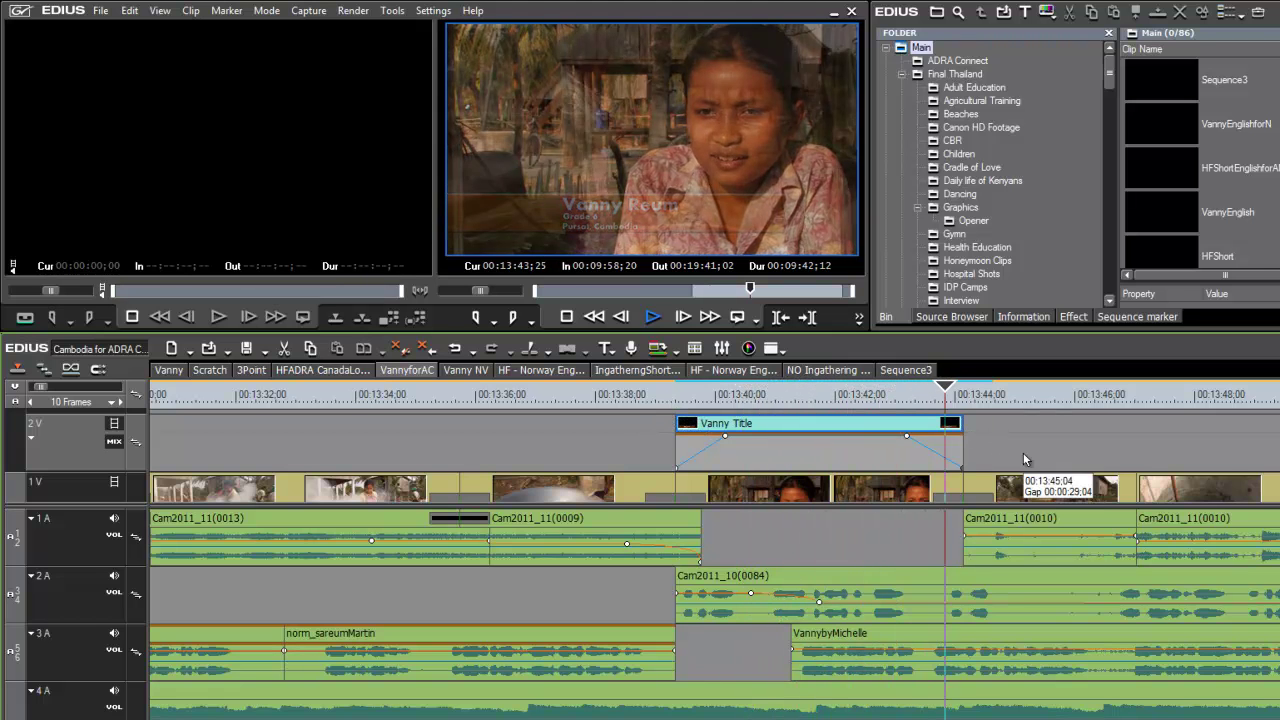
pyautogui.click(791, 455)
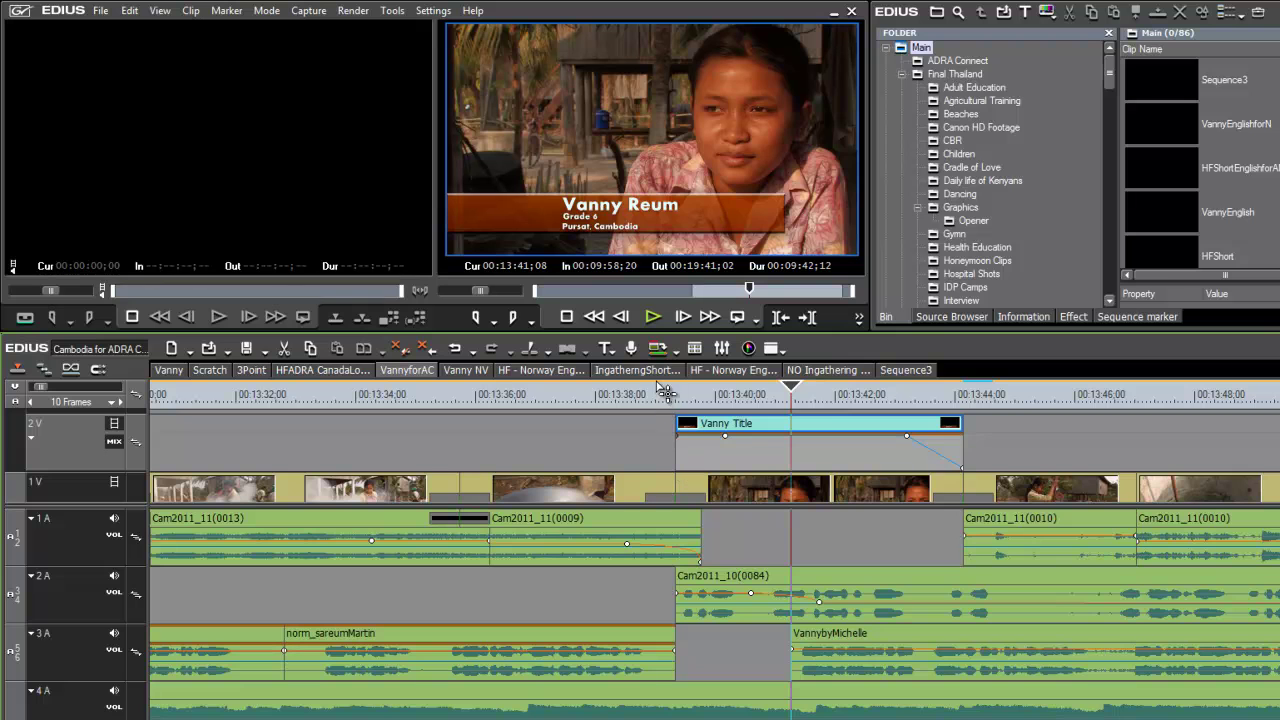
pyautogui.moveTo(963, 466); pyautogui.dragTo(978, 414)
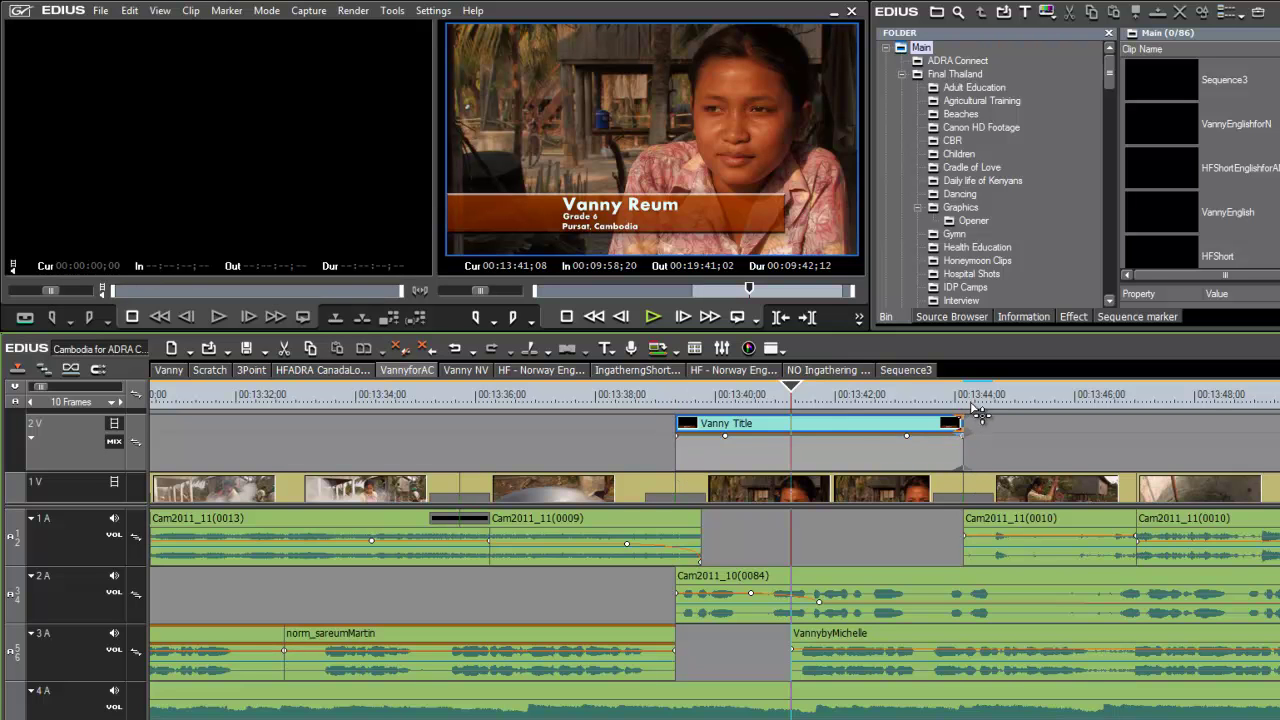
pyautogui.click(829, 390)
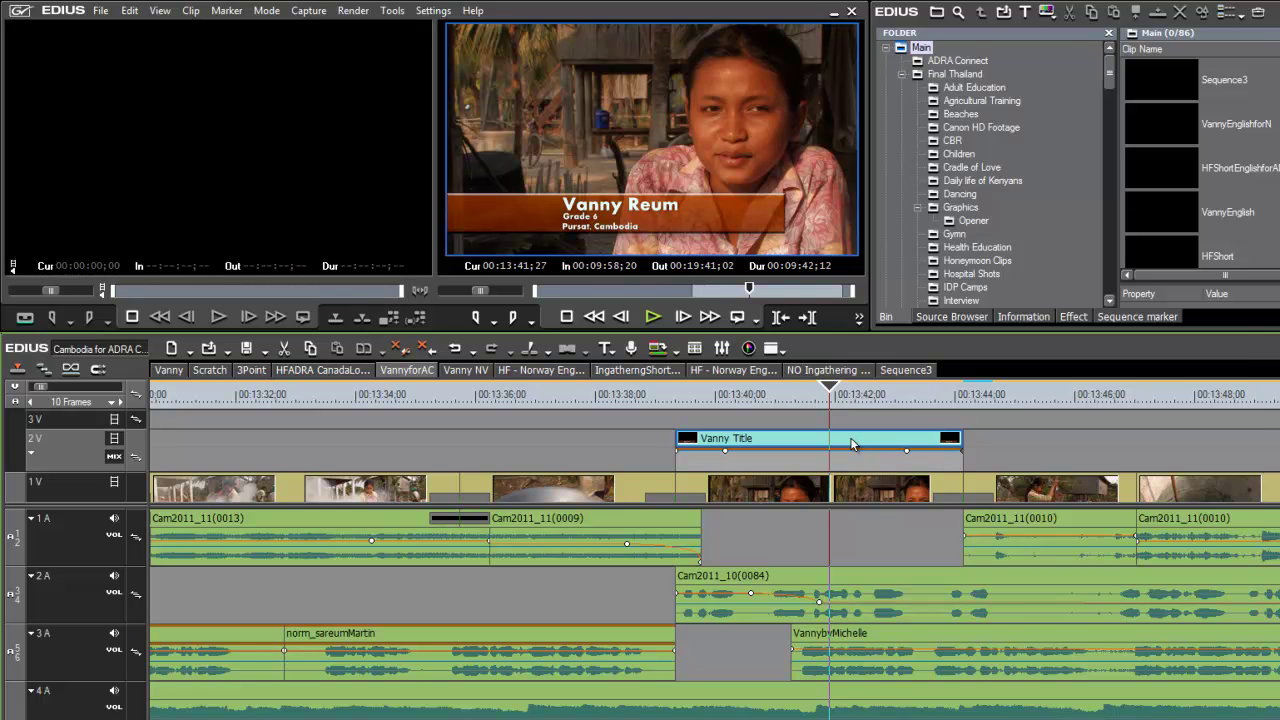
# Open the title clip's Layouter and set a Position keyframe at the clip's first frame
pyautogui.rightClick(852, 443)
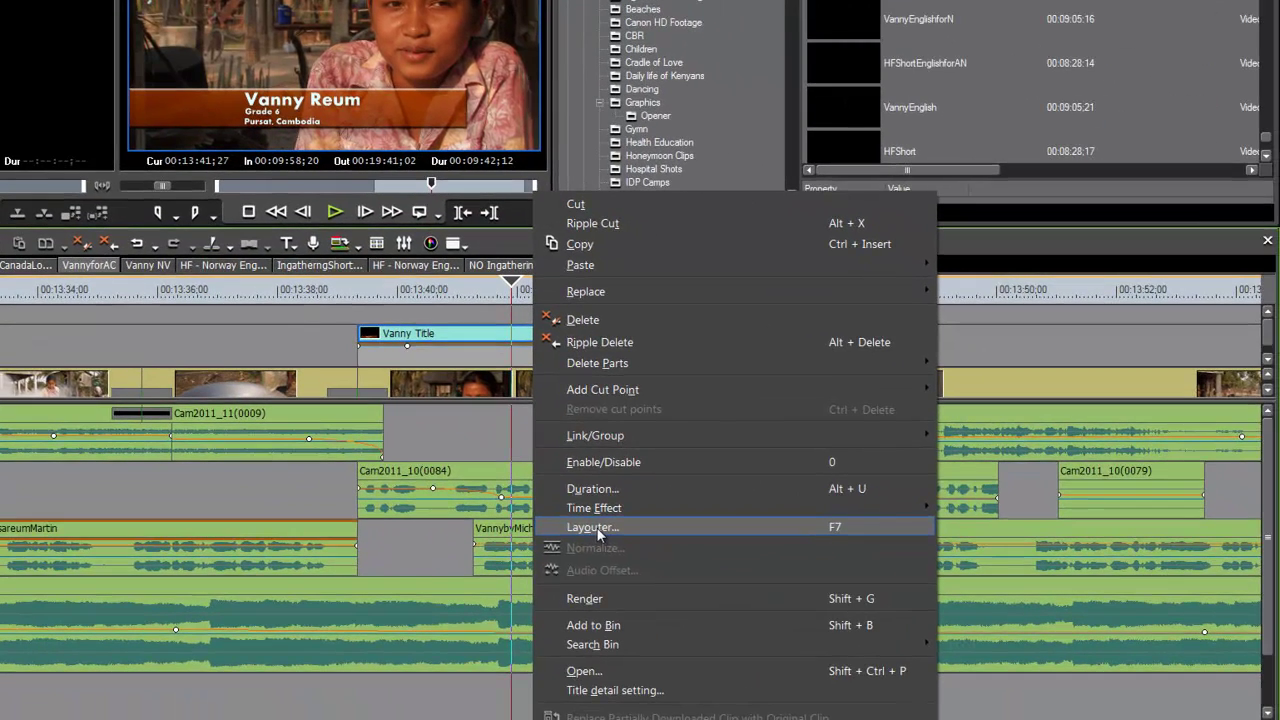
pyautogui.click(597, 528)
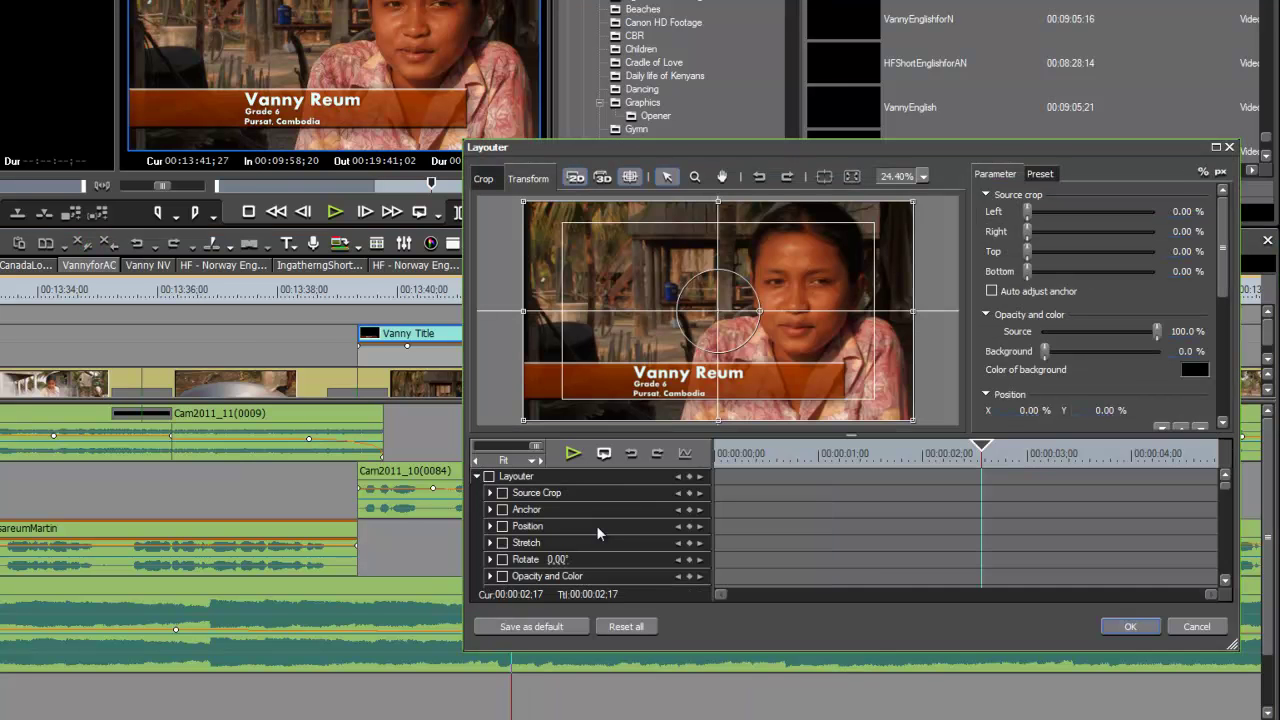
pyautogui.press('Home')
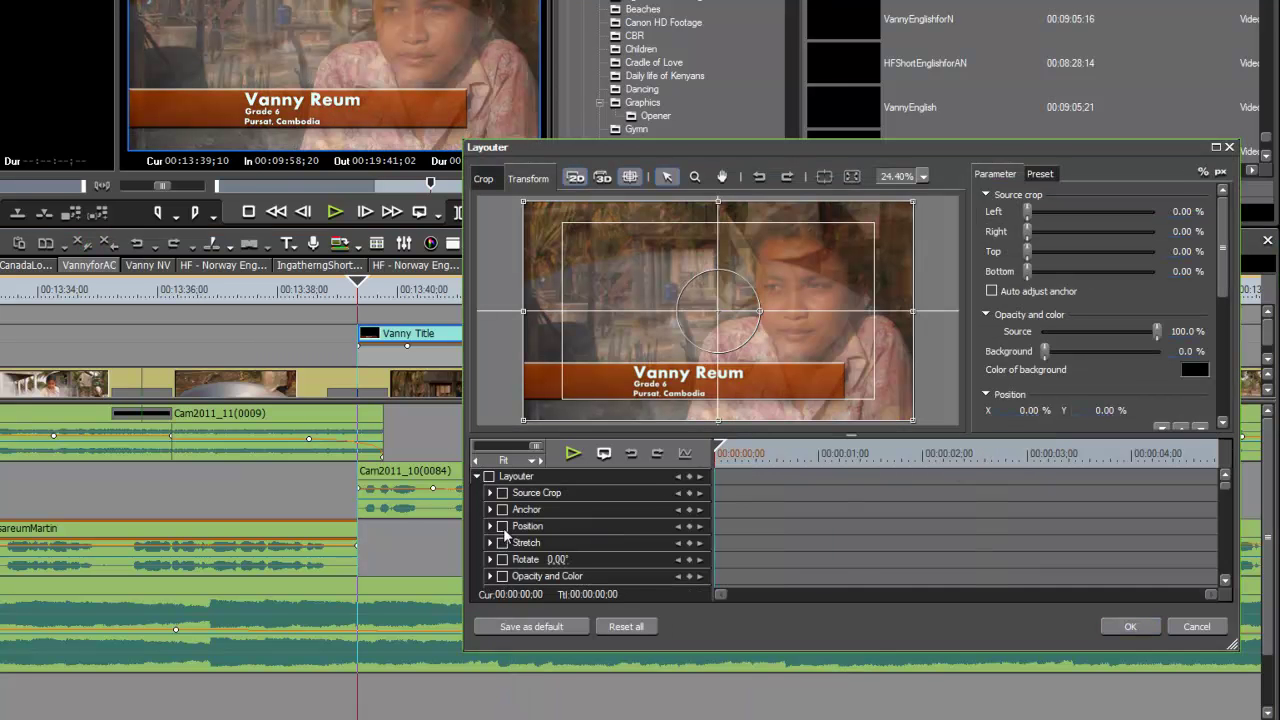
pyautogui.click(503, 527)
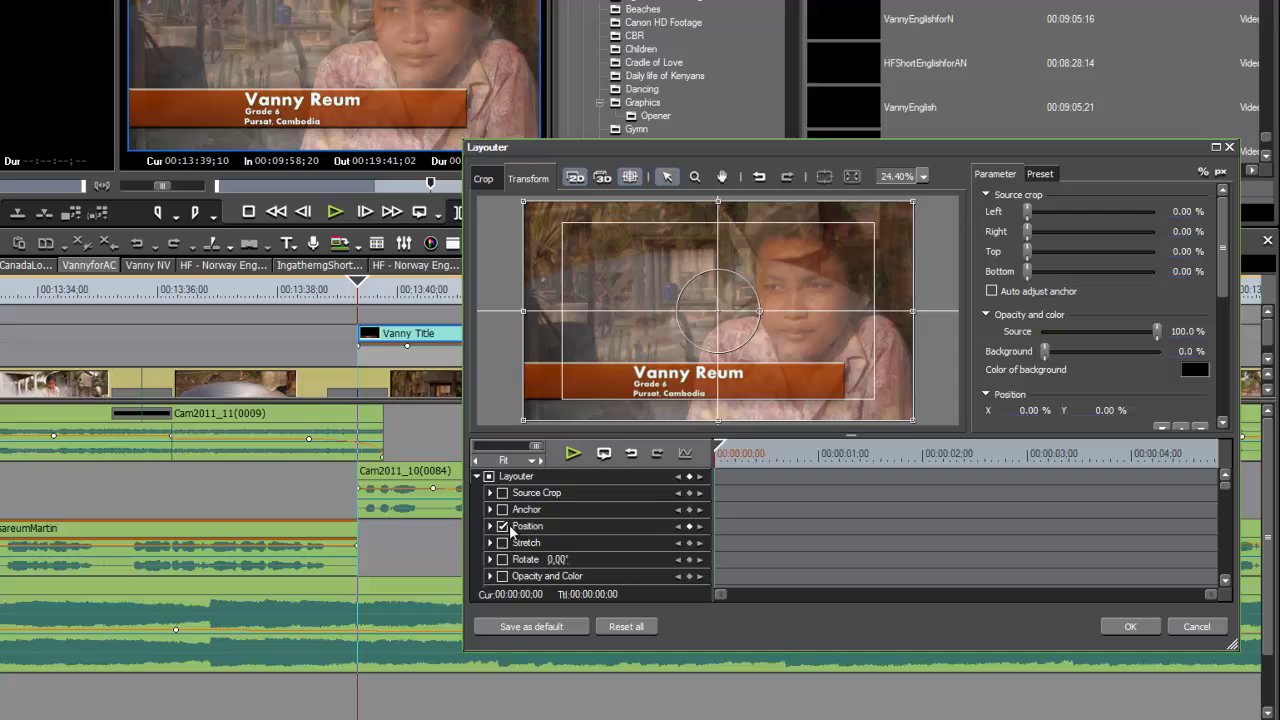
pyautogui.click(689, 477)
pyautogui.click(689, 526)
pyautogui.click(721, 449)
pyautogui.click(718, 450)
# Push the title off-frame to the left with Position X at -100
pyautogui.scroll(-2, 985, 345)
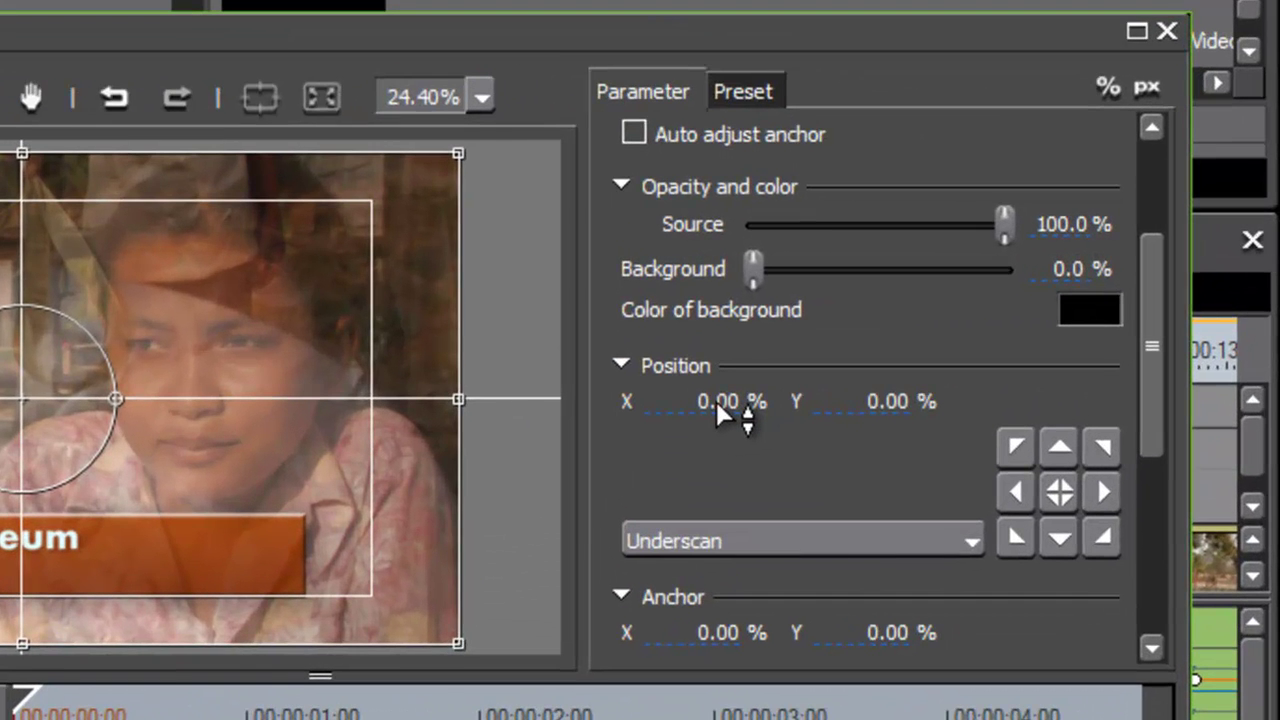
pyautogui.moveTo(716, 401); pyautogui.dragTo(780, 715)
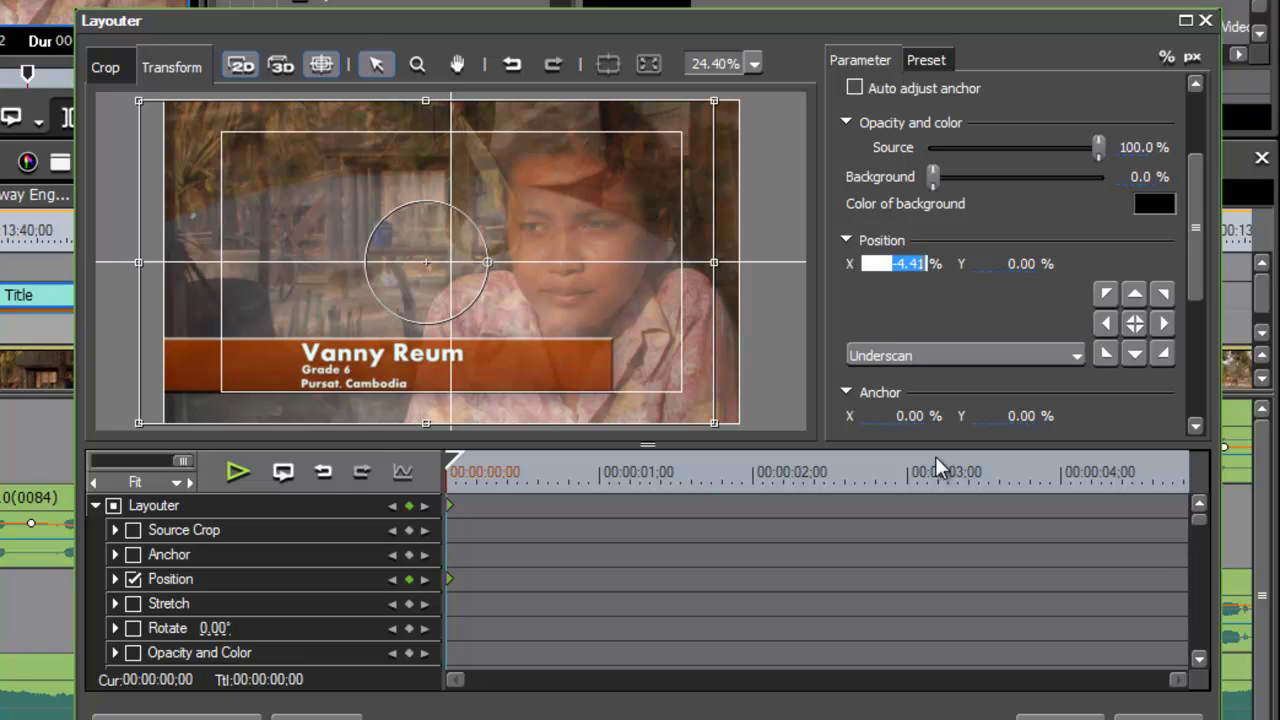
pyautogui.moveTo(916, 289); pyautogui.dragTo(932, 634)
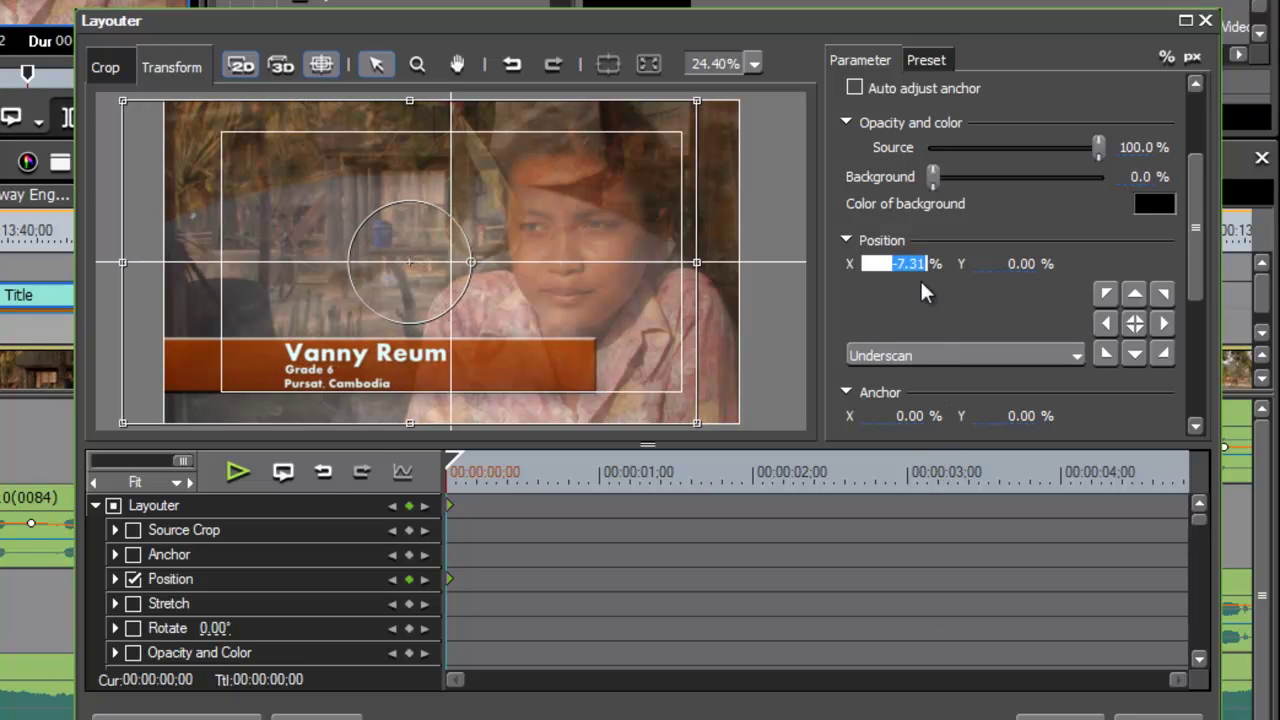
pyautogui.moveTo(923, 293)
pyautogui.mouseDown()
pyautogui.moveTo(928, 517)
pyautogui.moveTo(922, 299)
pyautogui.mouseUp()
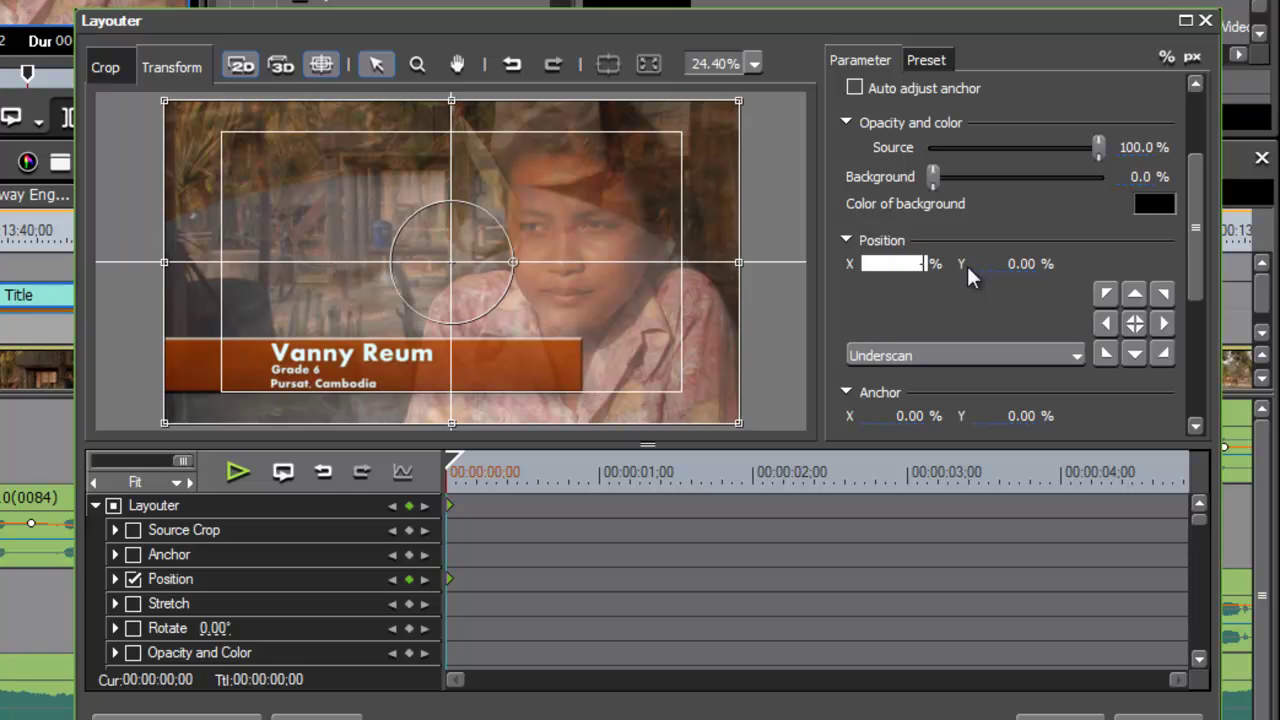
pyautogui.write('-100')
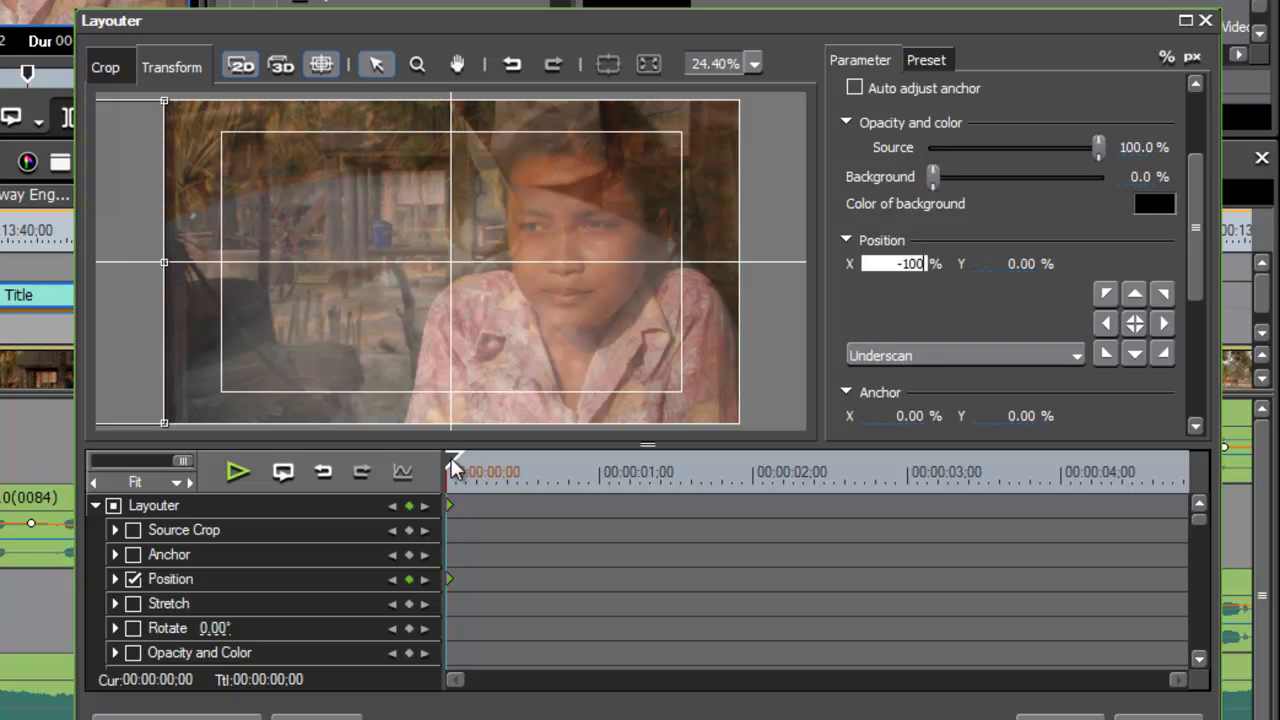
# Add a second Position keyframe at 00:00:01;20 with X set back to 0%
pyautogui.click(488, 467)
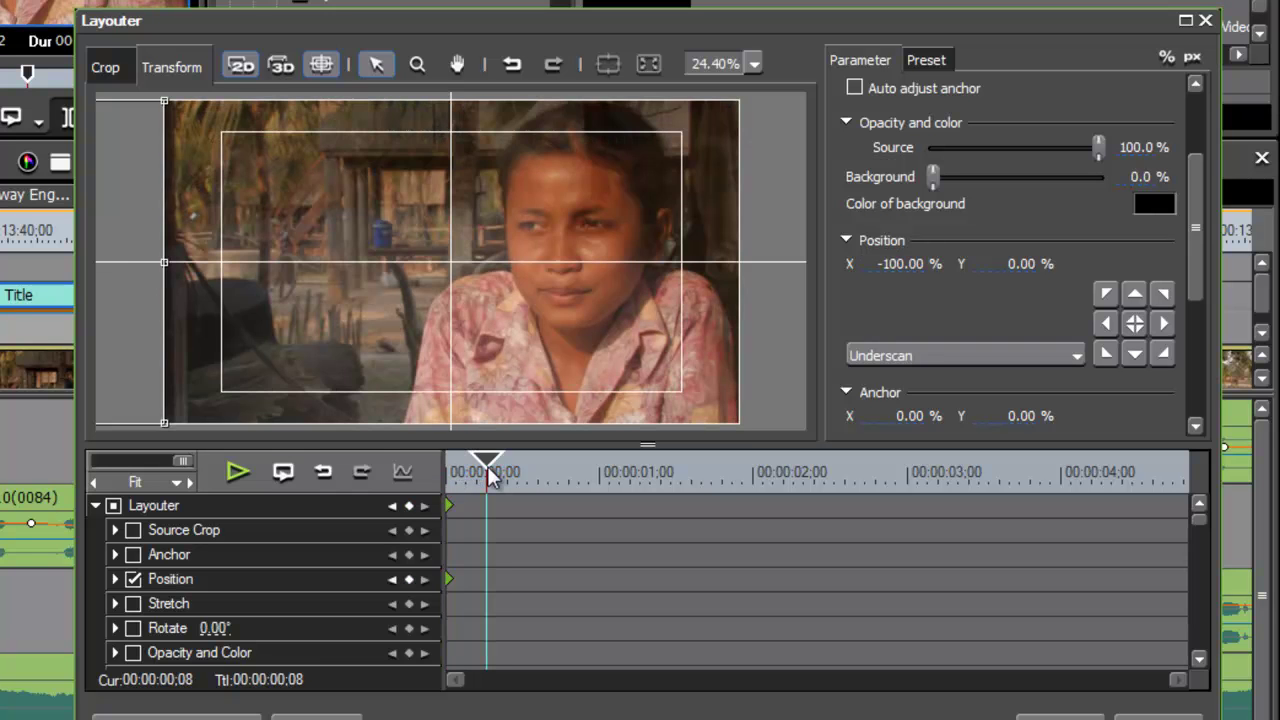
pyautogui.moveTo(488, 472); pyautogui.dragTo(703, 472)
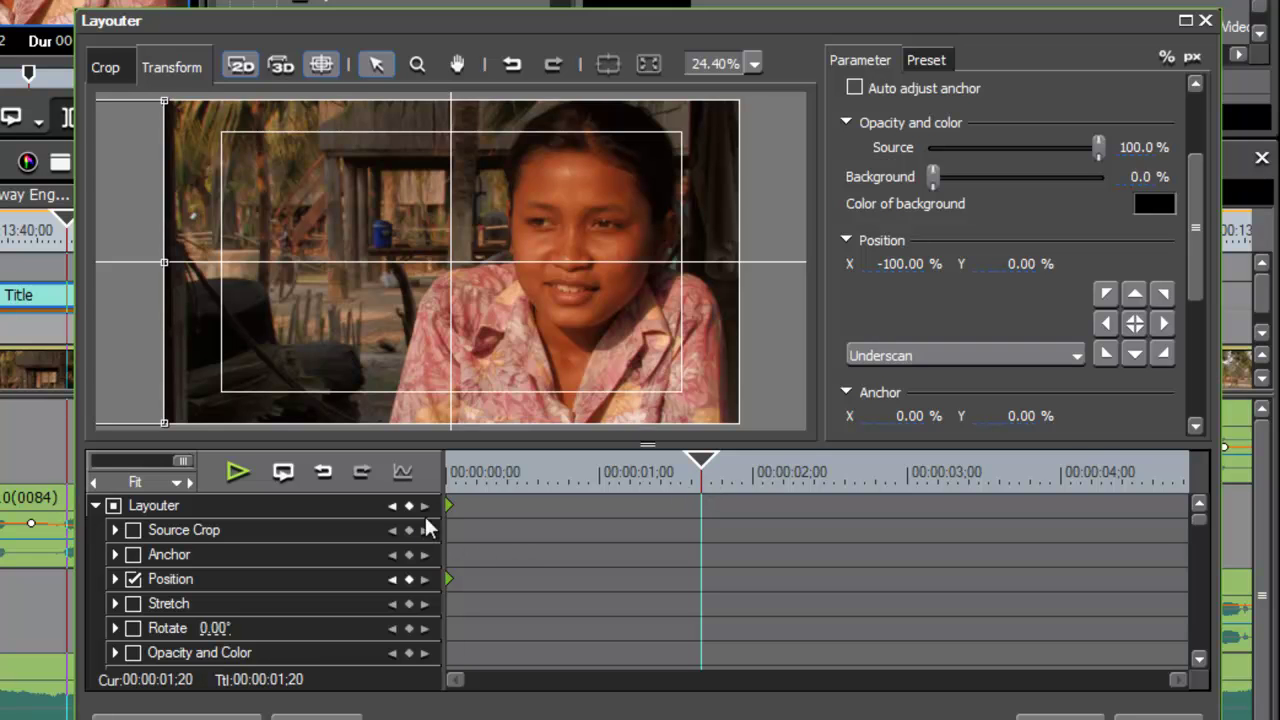
pyautogui.click(409, 579)
pyautogui.click(883, 276)
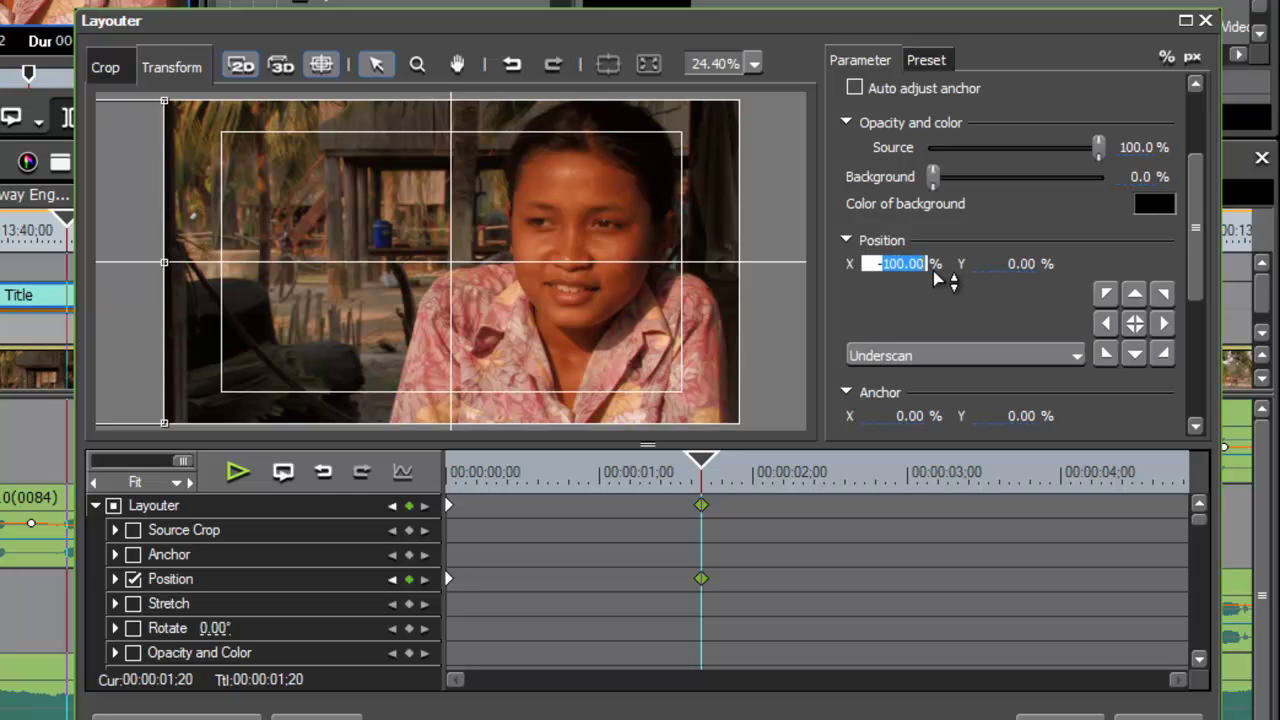
pyautogui.write('0')
pyautogui.press('Return')
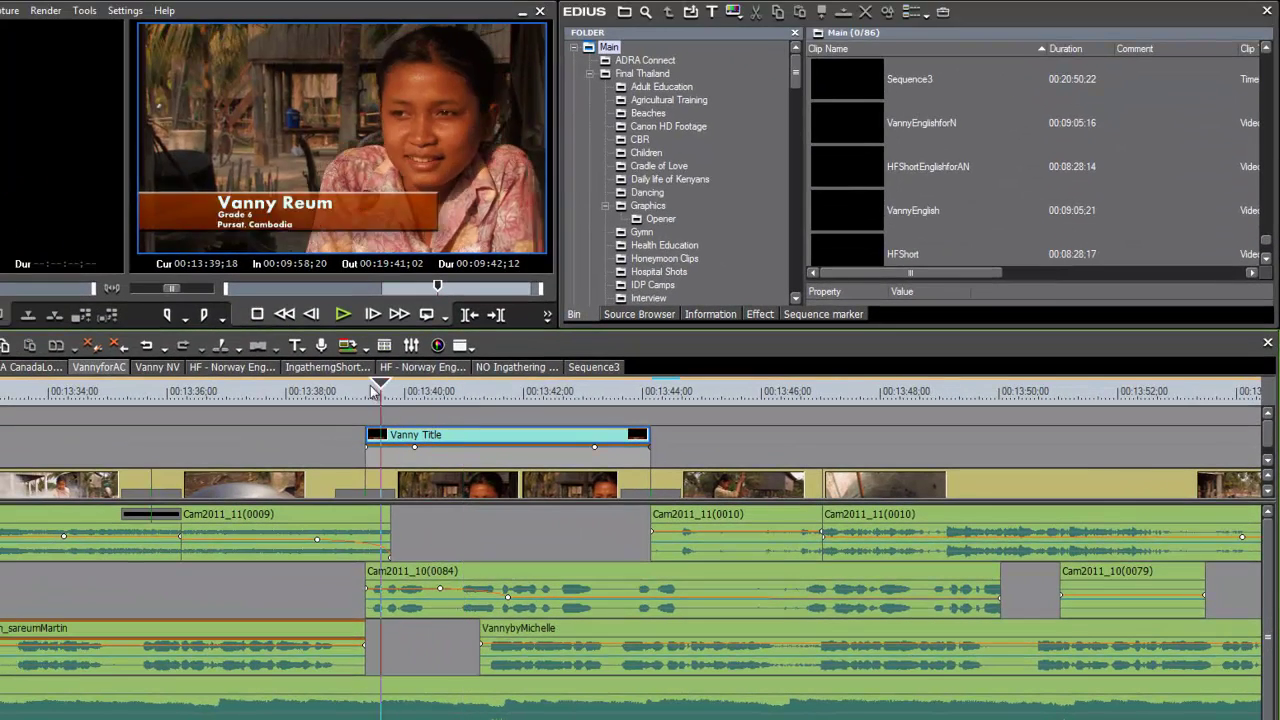
# Play back the slide-in, then drag the mix line down at the clip's end for a fade-out
pyautogui.click(383, 391)
pyautogui.press('space')
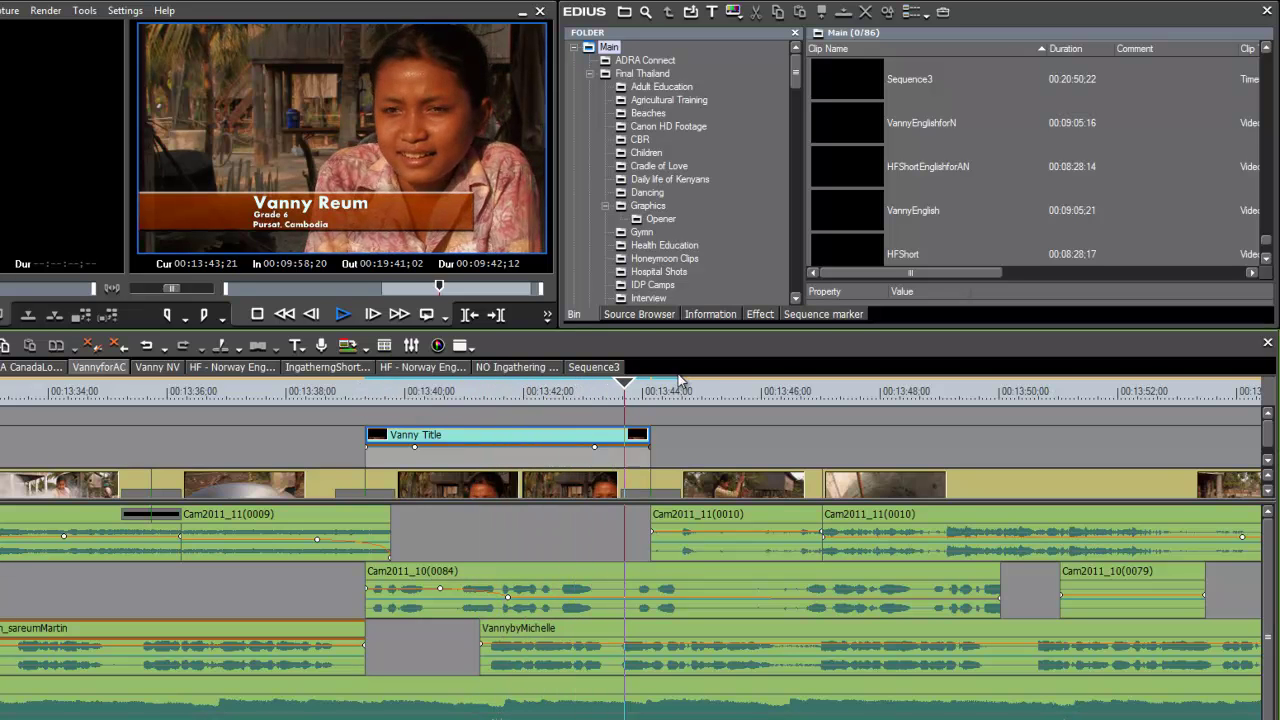
pyautogui.press('space')
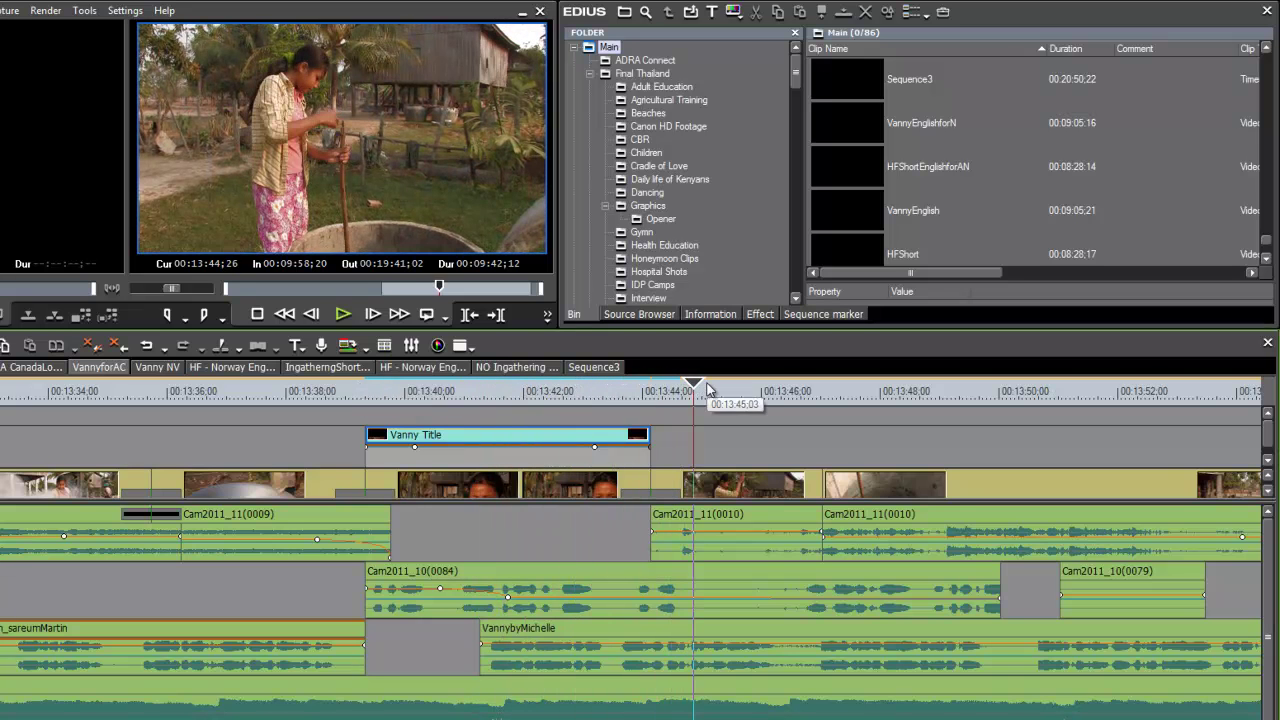
pyautogui.moveTo(693, 390); pyautogui.dragTo(595, 397)
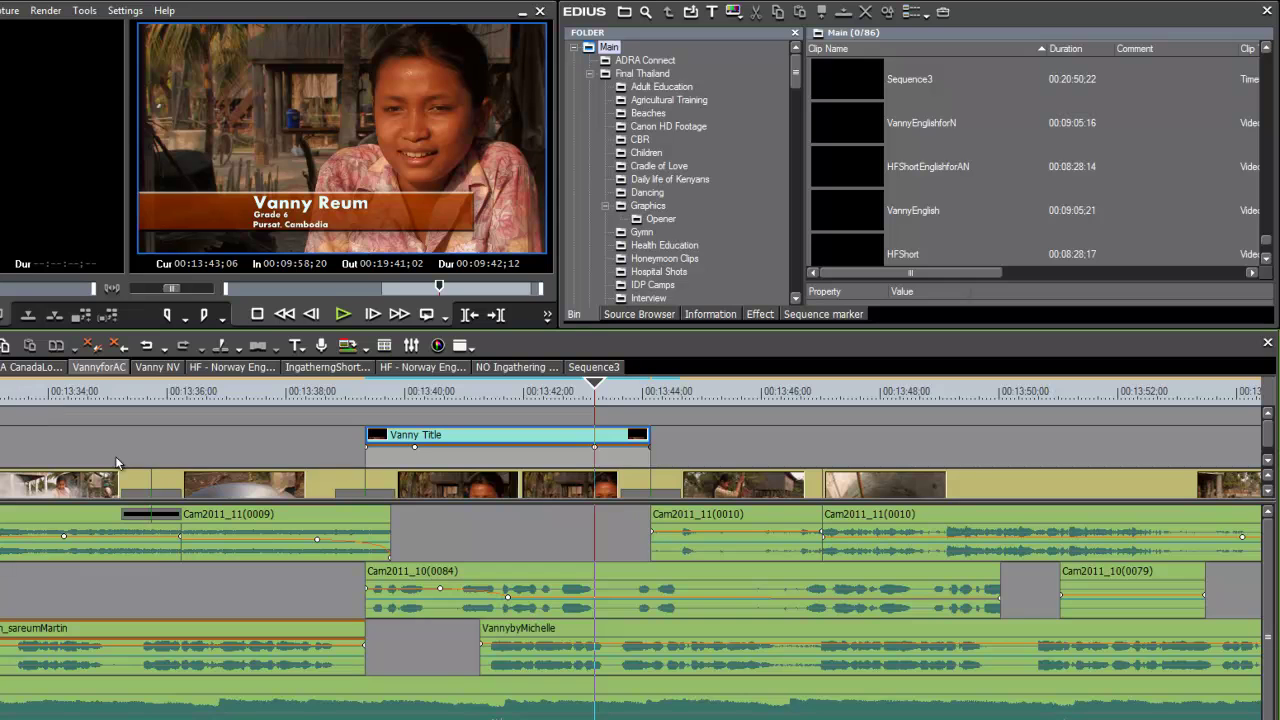
pyautogui.moveTo(655, 457)
pyautogui.mouseDown()
pyautogui.moveTo(655, 443)
pyautogui.moveTo(674, 564)
pyautogui.moveTo(652, 468)
pyautogui.mouseUp()
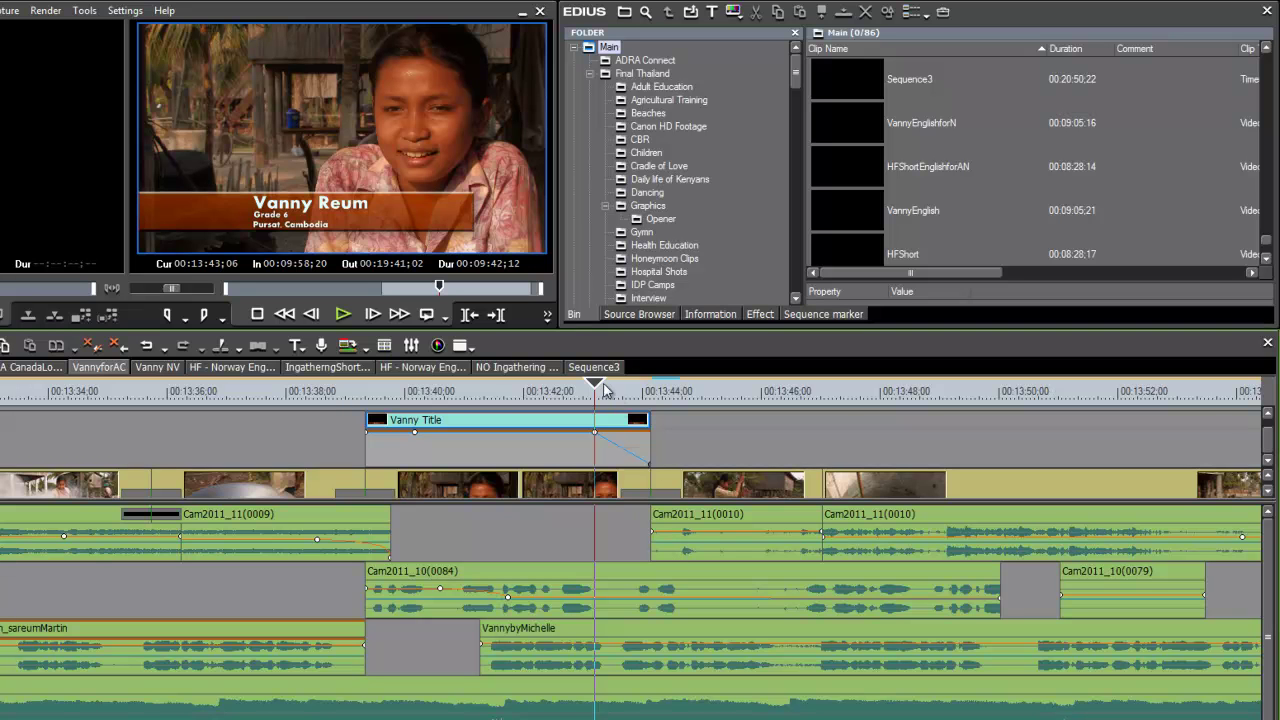
pyautogui.moveTo(600, 390); pyautogui.dragTo(507, 398)
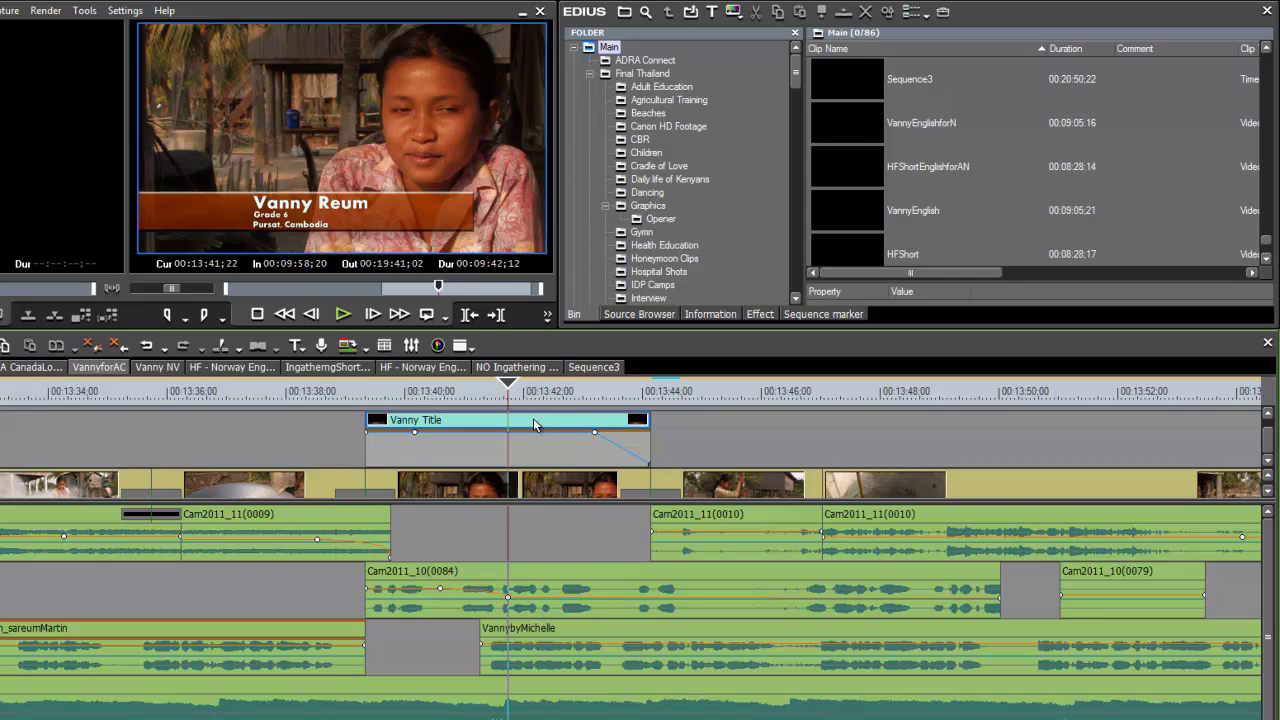
# Reopen the title, uncheck Emboss on the bar, and save Vanny Title.etl on closing
pyautogui.doubleClick(533, 422)
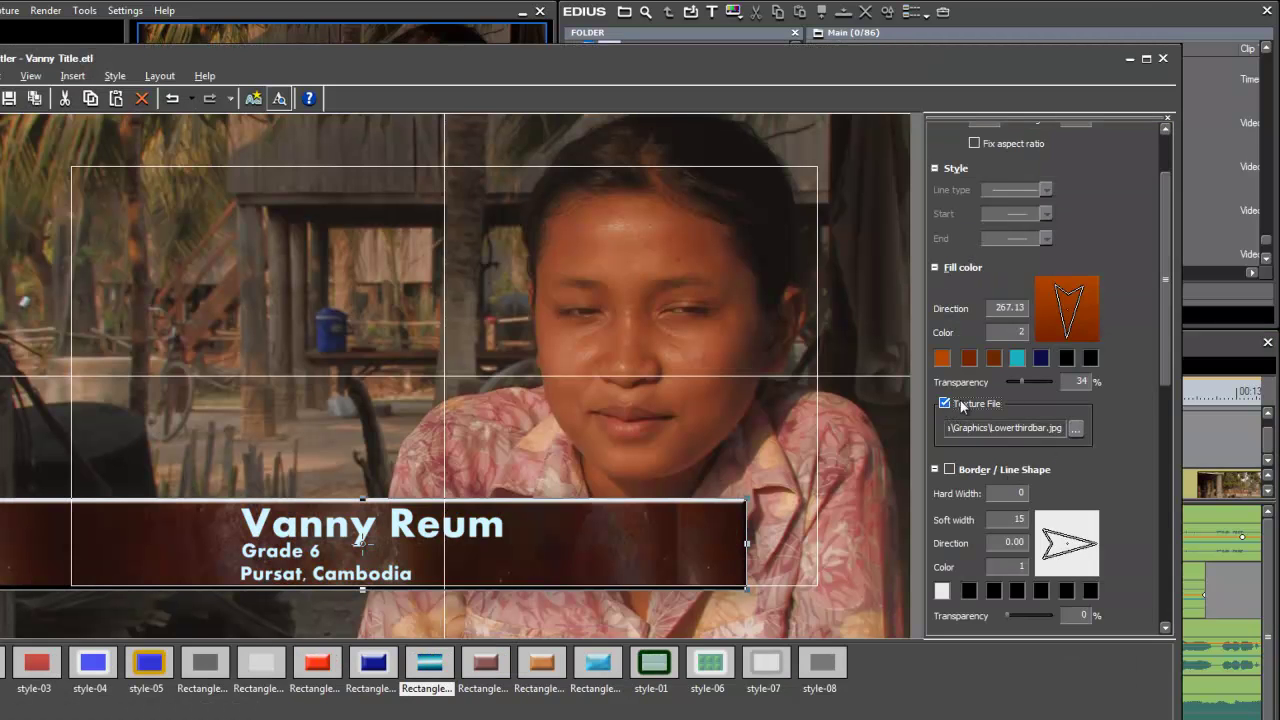
pyautogui.moveTo(1163, 335); pyautogui.dragTo(1175, 556)
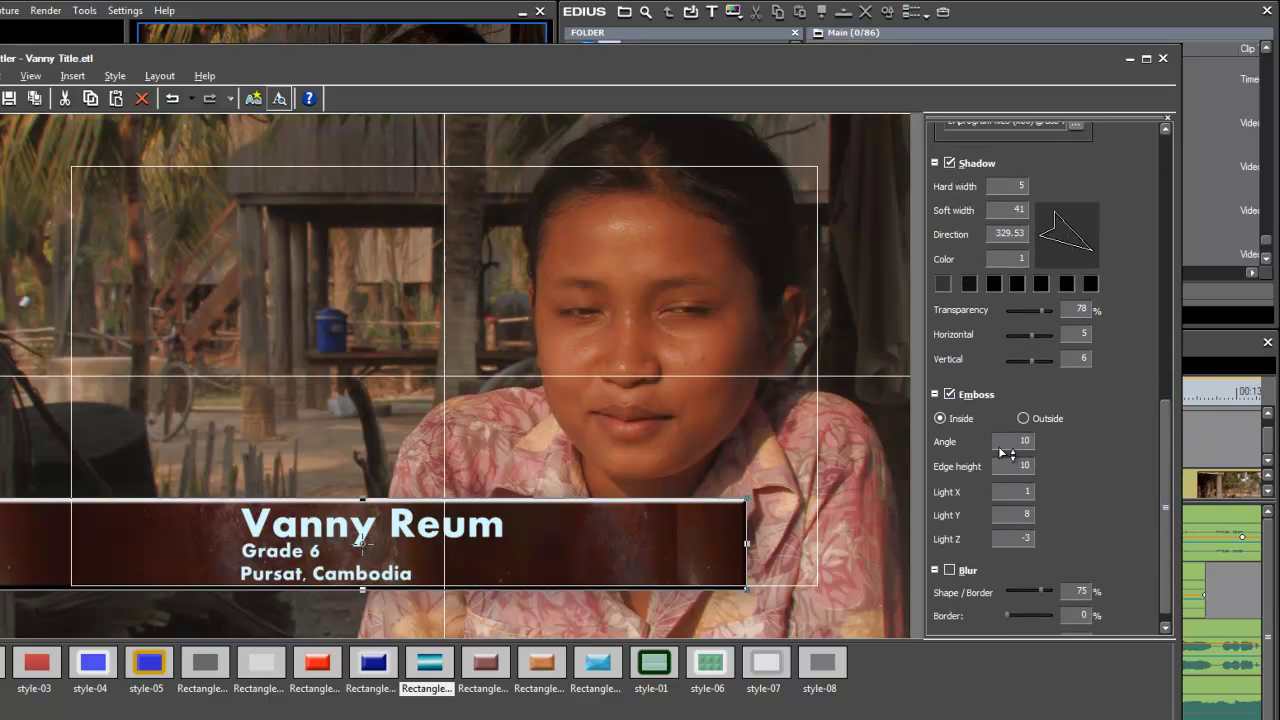
pyautogui.click(950, 395)
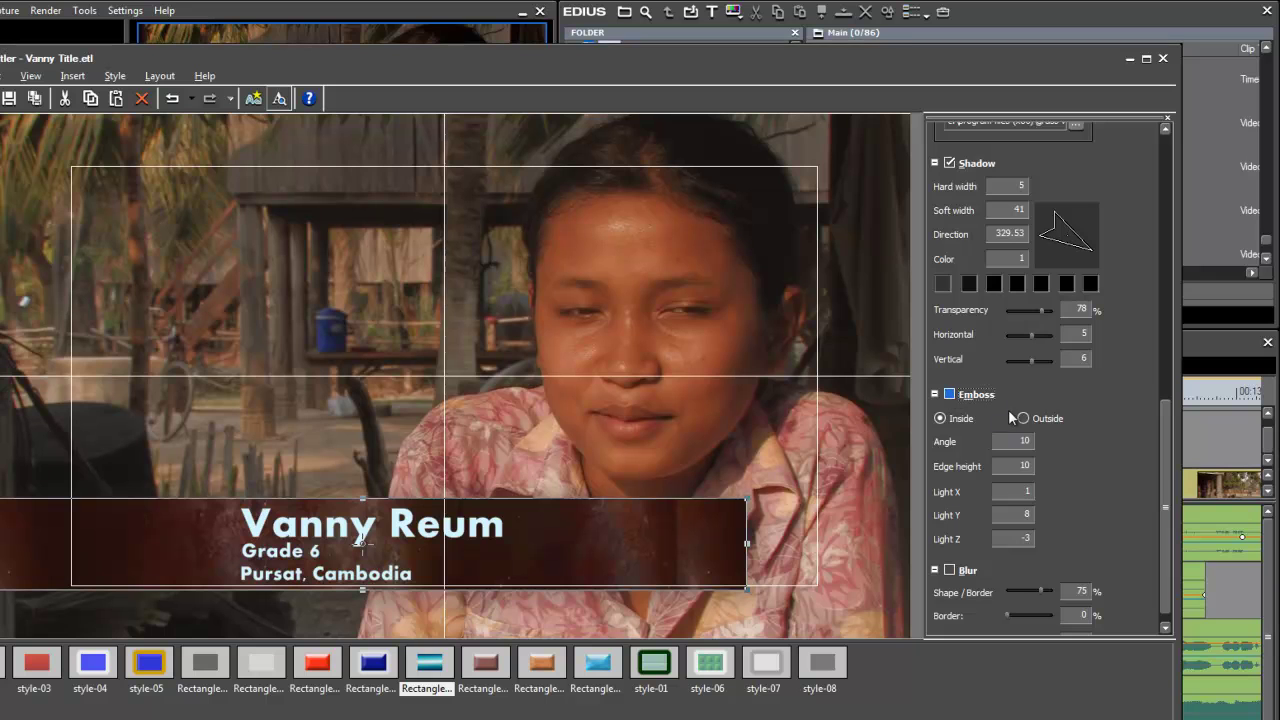
pyautogui.moveTo(1162, 418); pyautogui.dragTo(1169, 480)
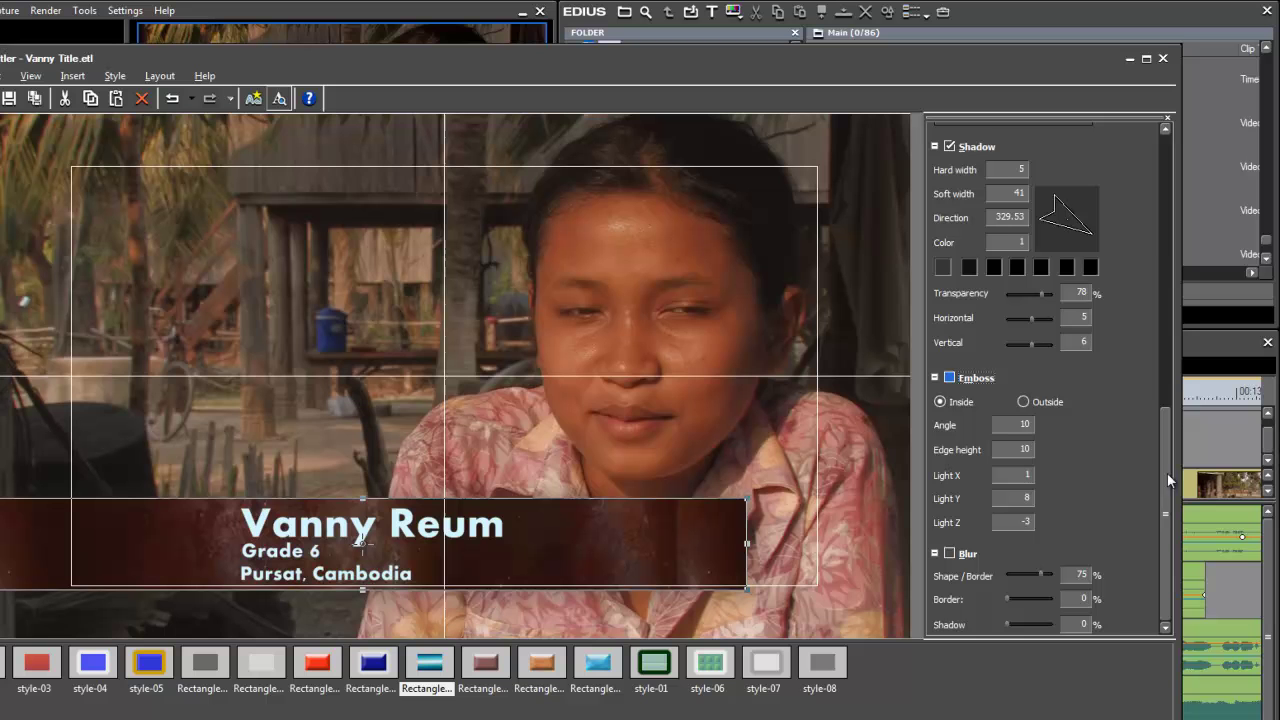
pyautogui.click(1163, 59)
pyautogui.click(502, 441)
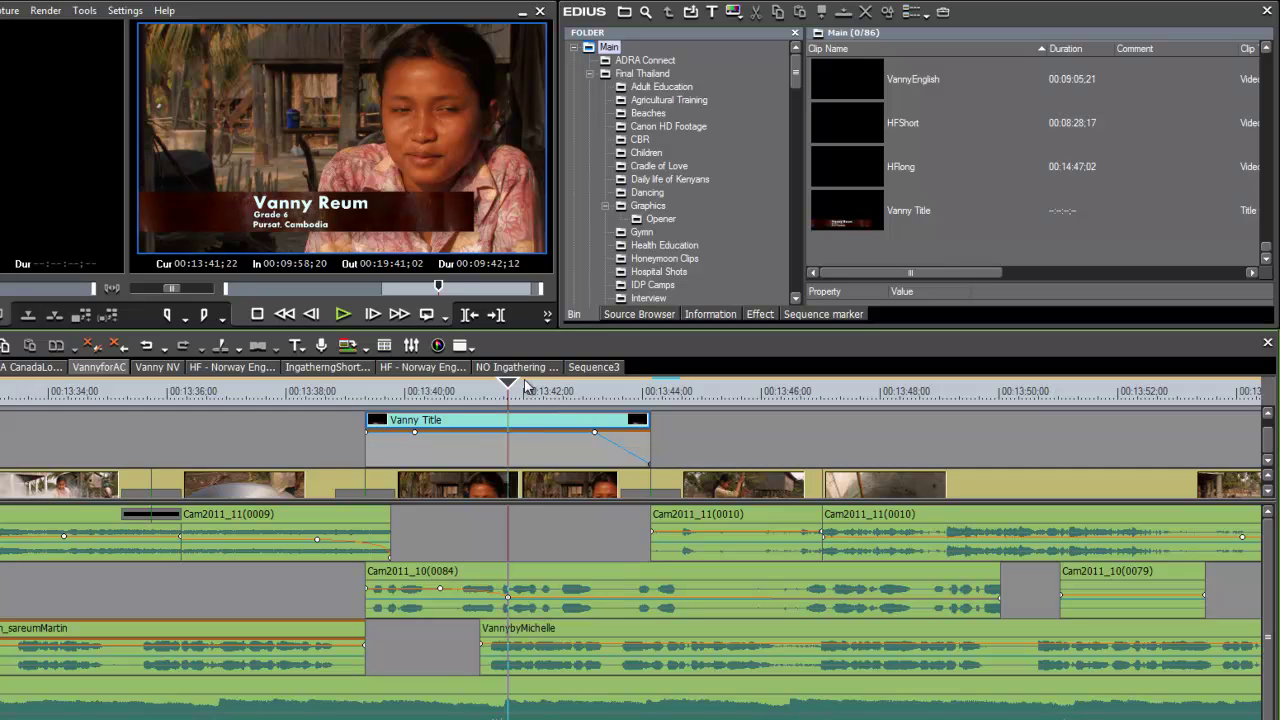
# Scrub the timeline over the title to review the updated lower third
pyautogui.moveTo(512, 392); pyautogui.dragTo(458, 396)
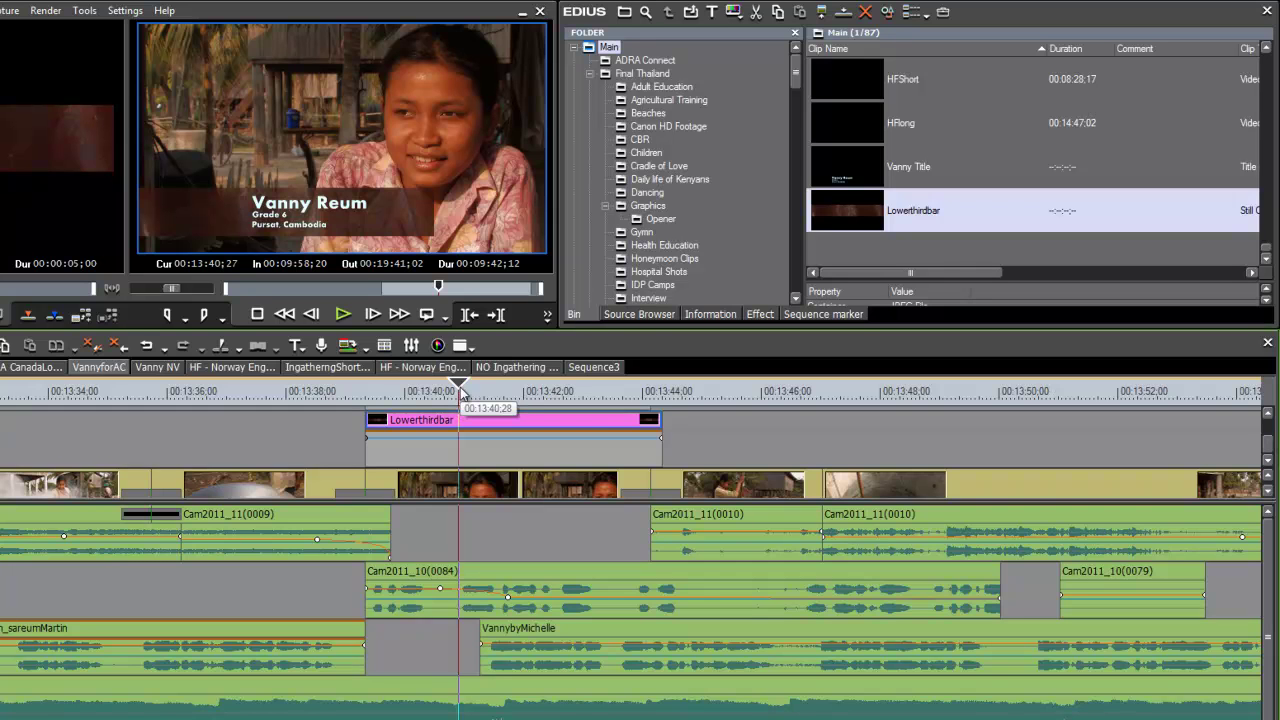